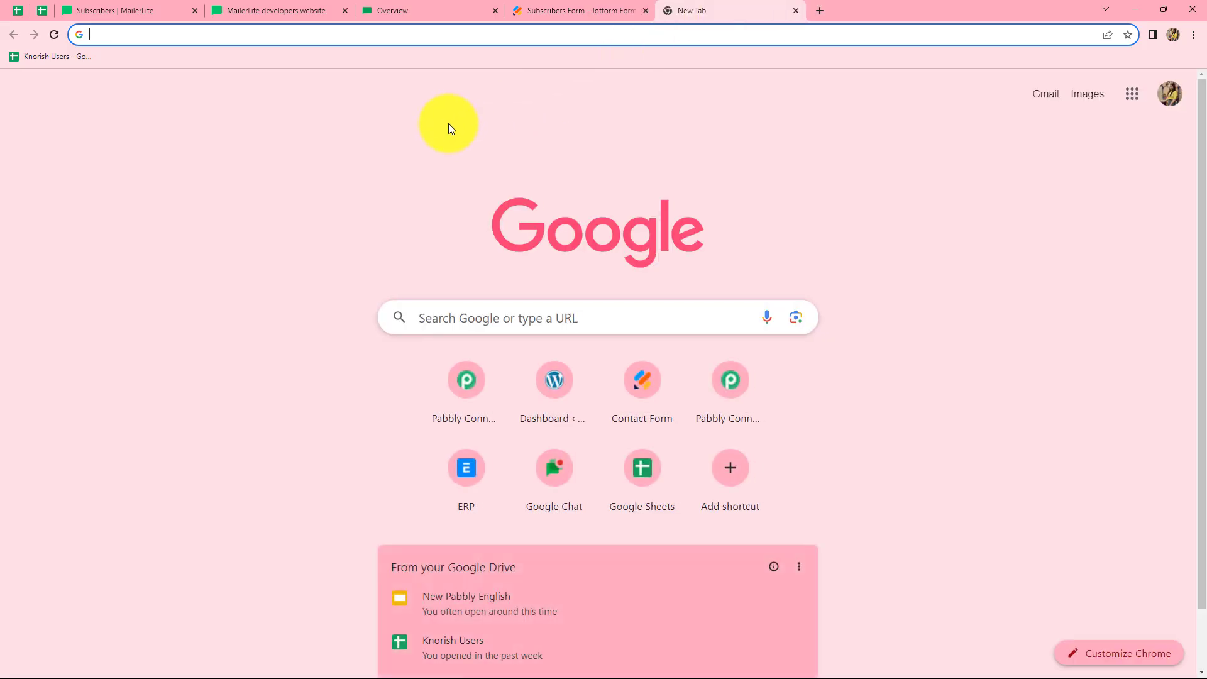
- Load pabbly.com/connect/ from the 'pab' address-bar suggestion and dismiss the chat popup
{"action": "type", "text": "pab"}
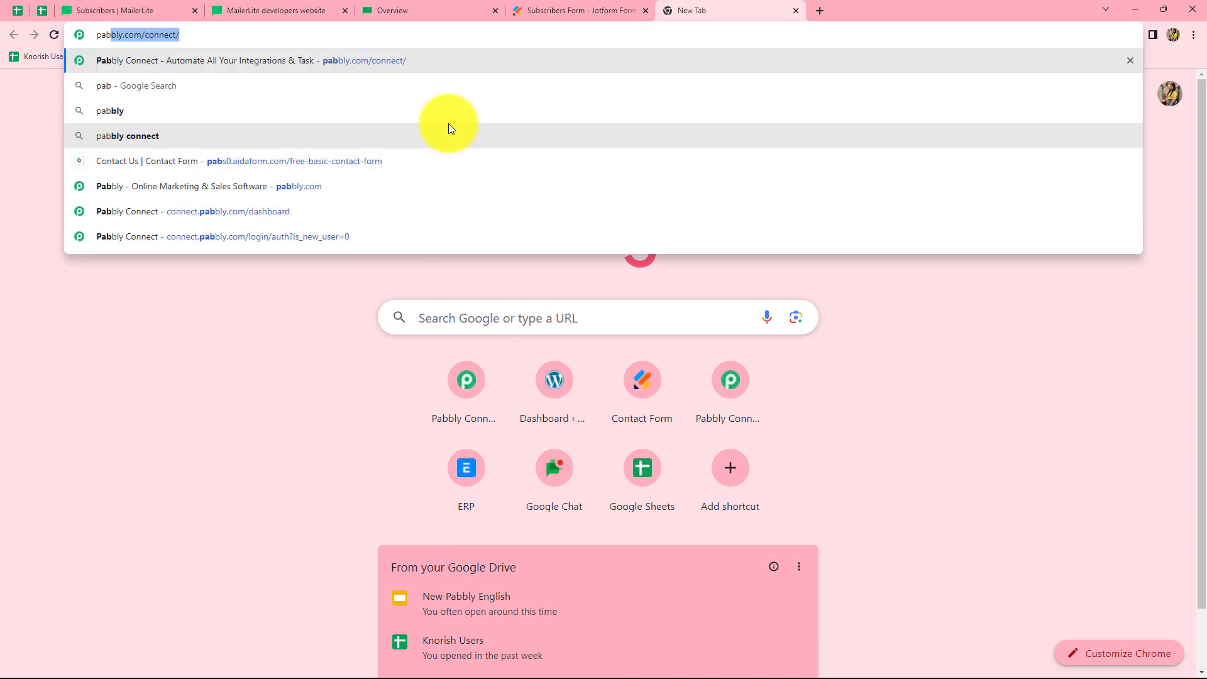
{"action": "key", "text": "Return"}
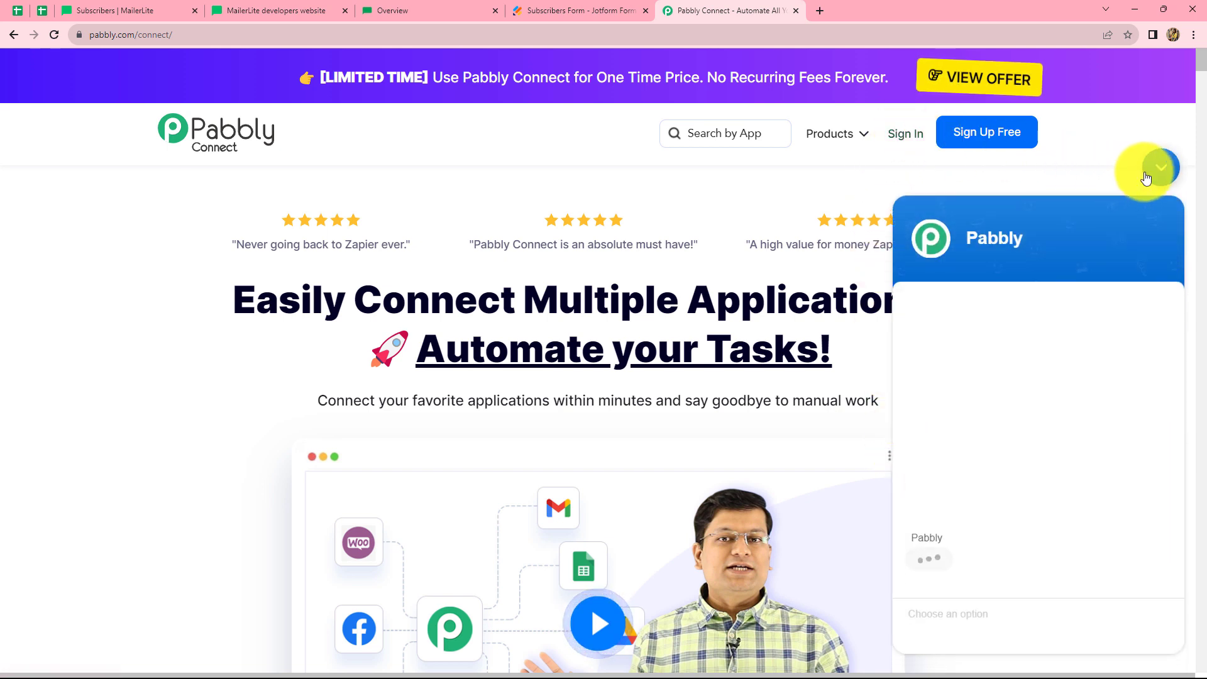
{"action": "left_click", "coordinate": [1147, 177]}
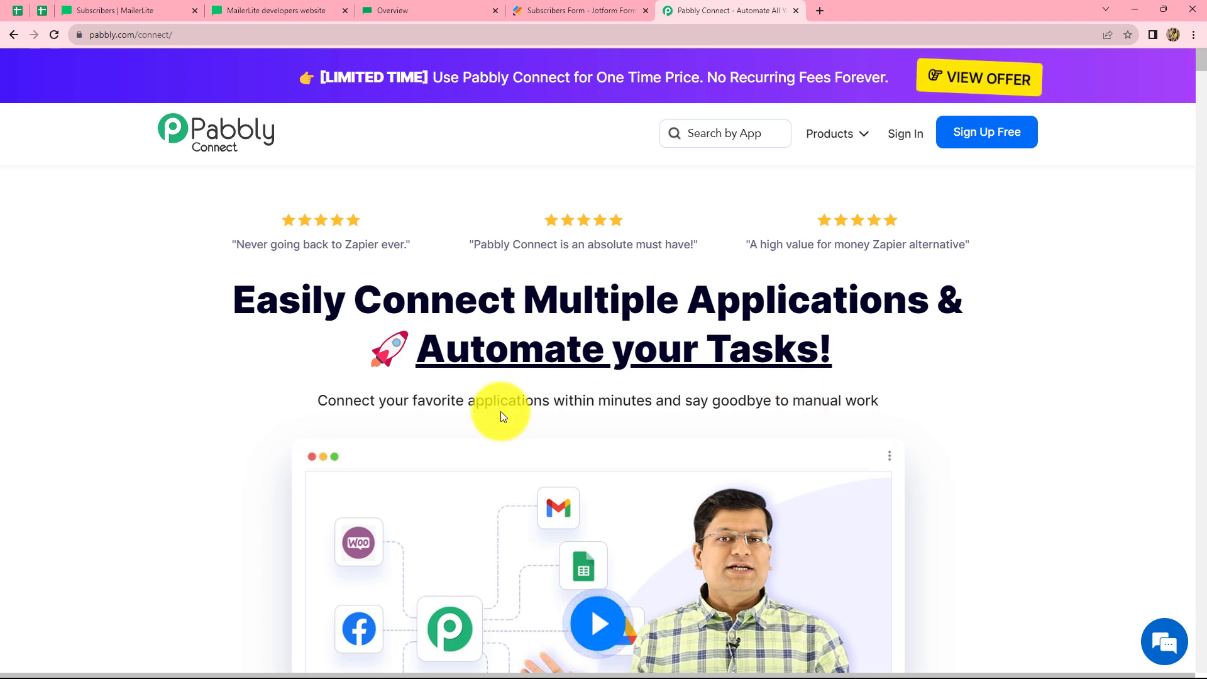
- Sign in, then choose Access Now under Pabbly Connect on the All Apps page
{"action": "left_click", "coordinate": [907, 140]}
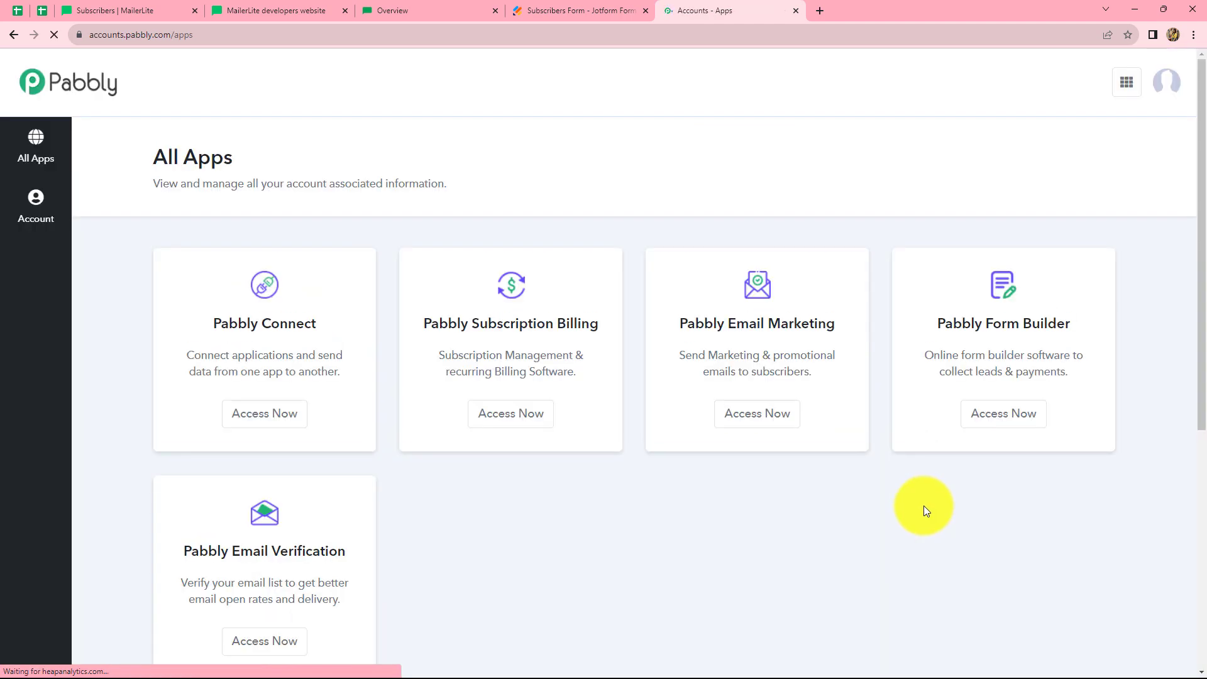
{"action": "scroll", "coordinate": [922, 490], "scroll_direction": "down", "scroll_amount": 2}
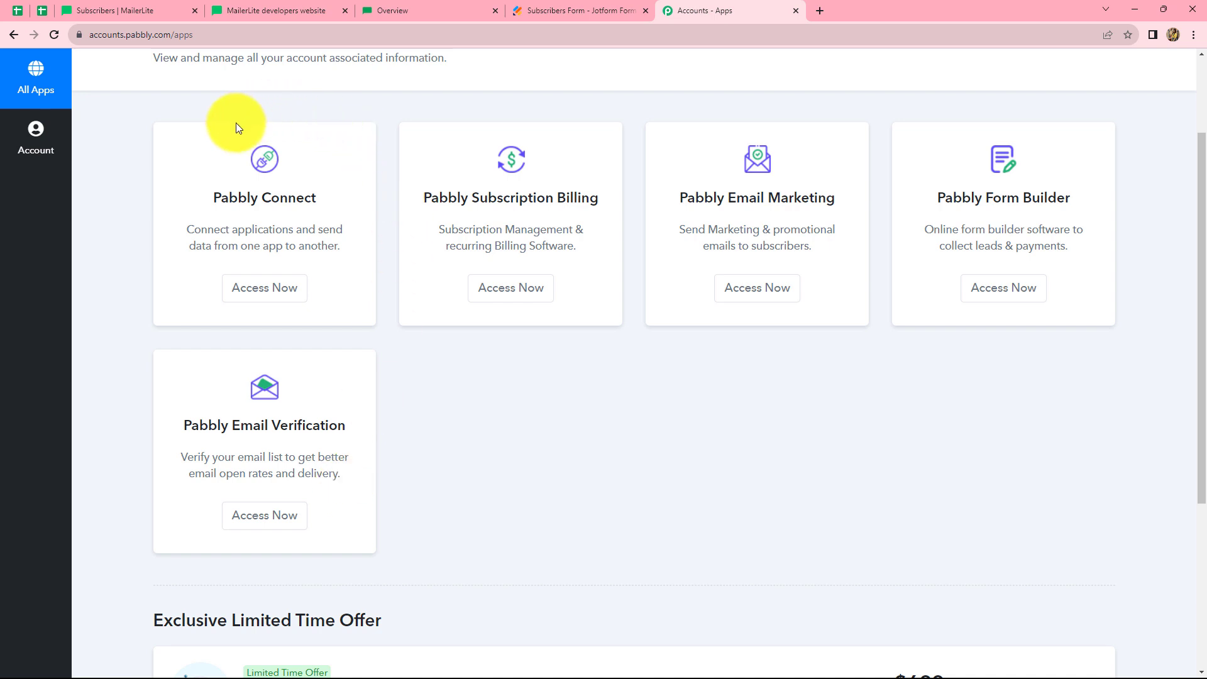
{"action": "left_click", "coordinate": [242, 291]}
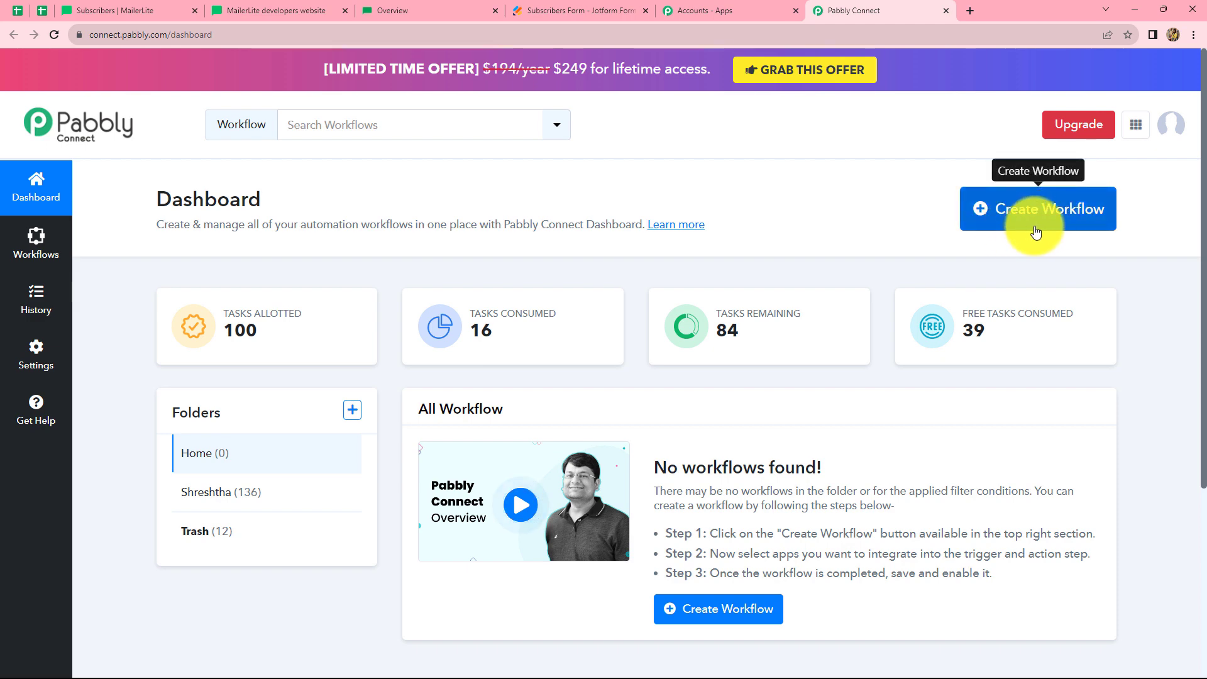
- Start a workflow and paste 'Send Webhook response to other application by using API by Pabbly' as its name
{"action": "left_click", "coordinate": [1036, 233]}
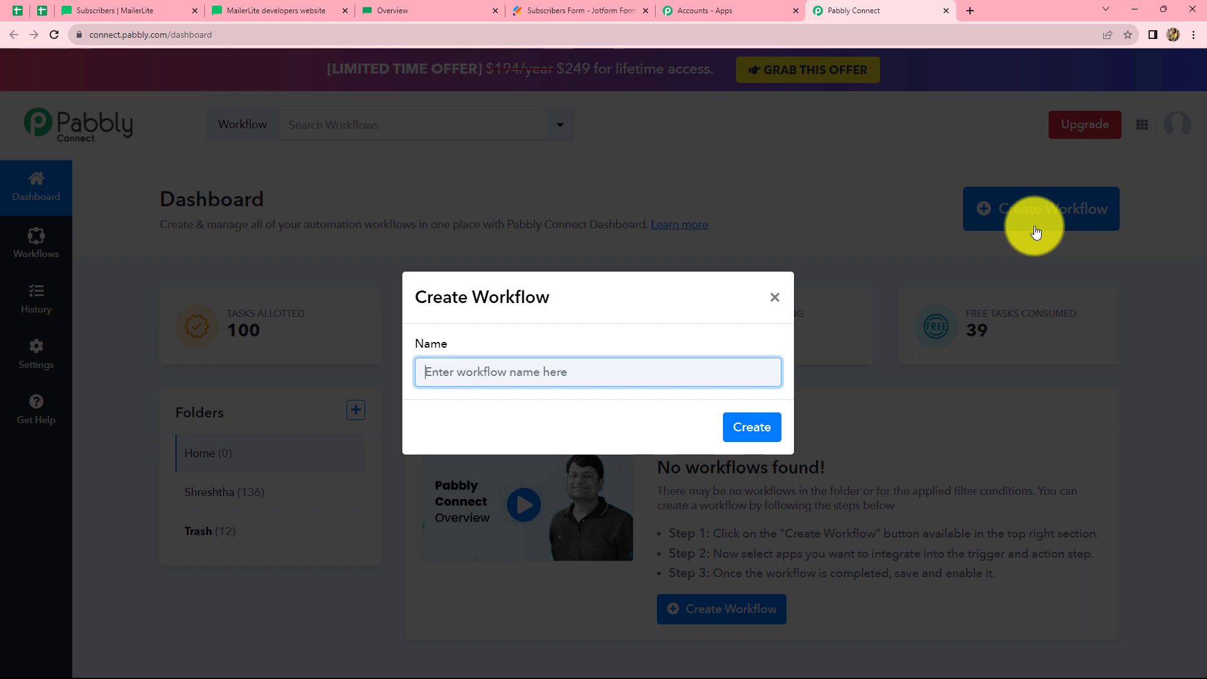
{"action": "key", "text": "ctrl+v"}
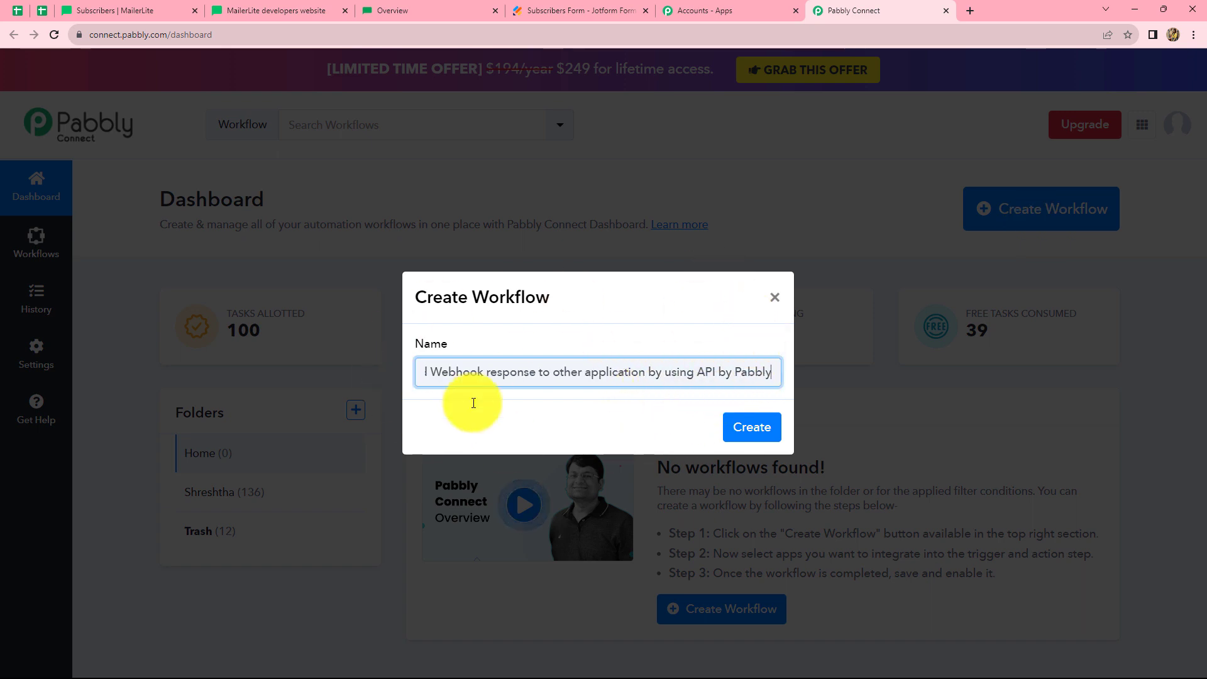
- Create the workflow and choose the Webhook tile as the trigger app
{"action": "left_click", "coordinate": [741, 432]}
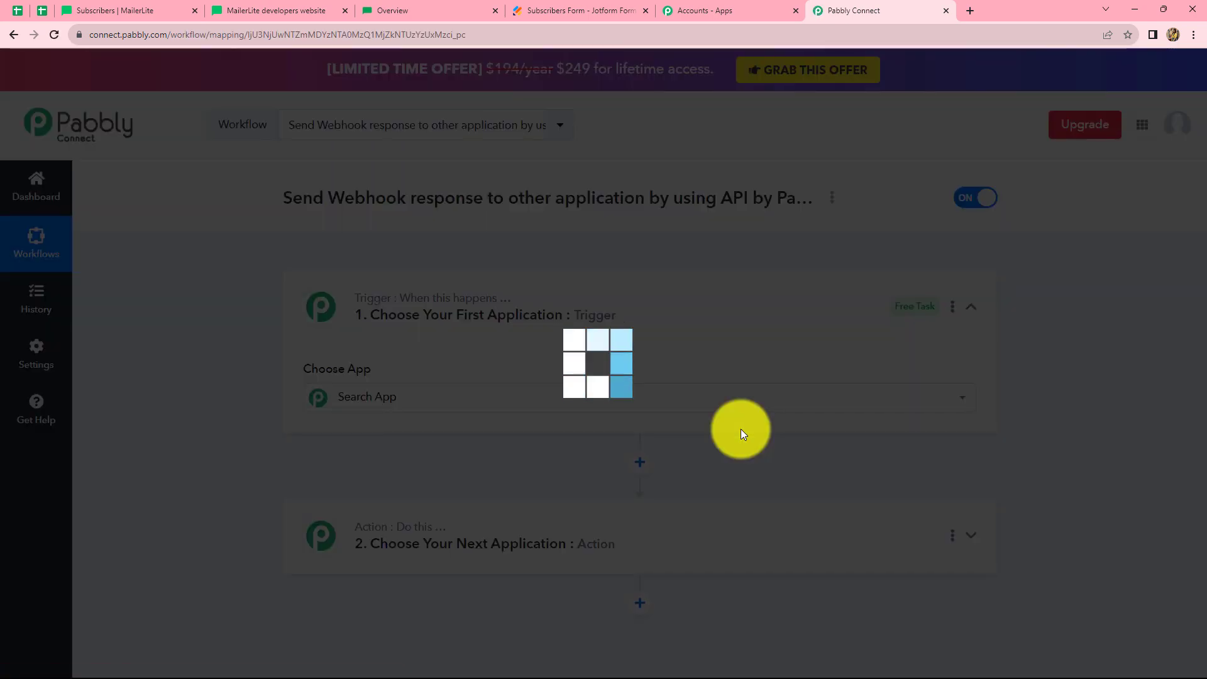
{"action": "scroll", "coordinate": [1101, 337], "scroll_direction": "down", "scroll_amount": 3}
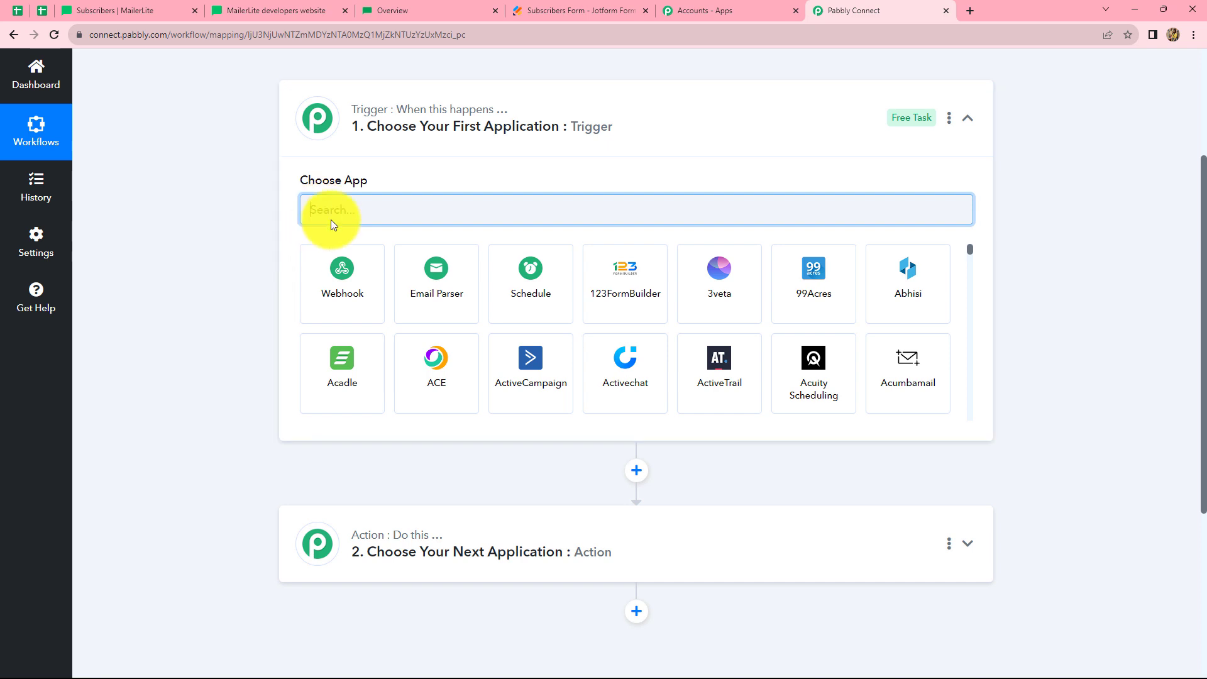
{"action": "left_click", "coordinate": [334, 289]}
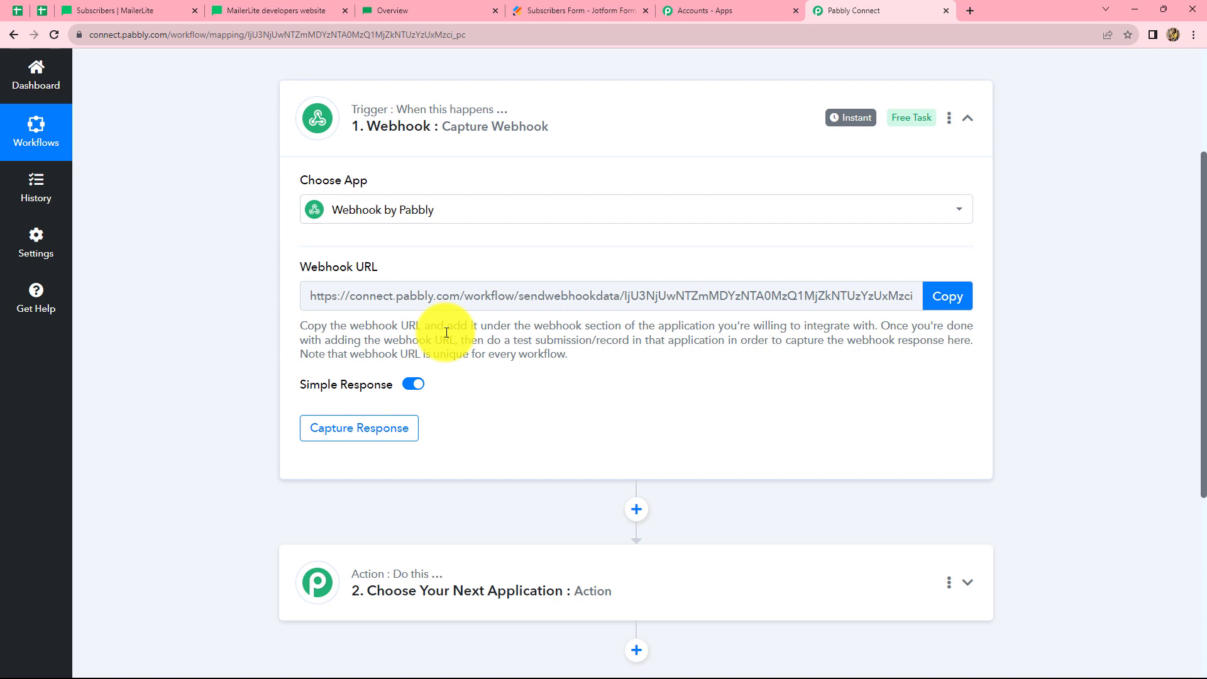
- Copy the Pabbly trigger's webhook URL and return to the Jotform Subscribers Form
{"action": "left_click", "coordinate": [579, 7]}
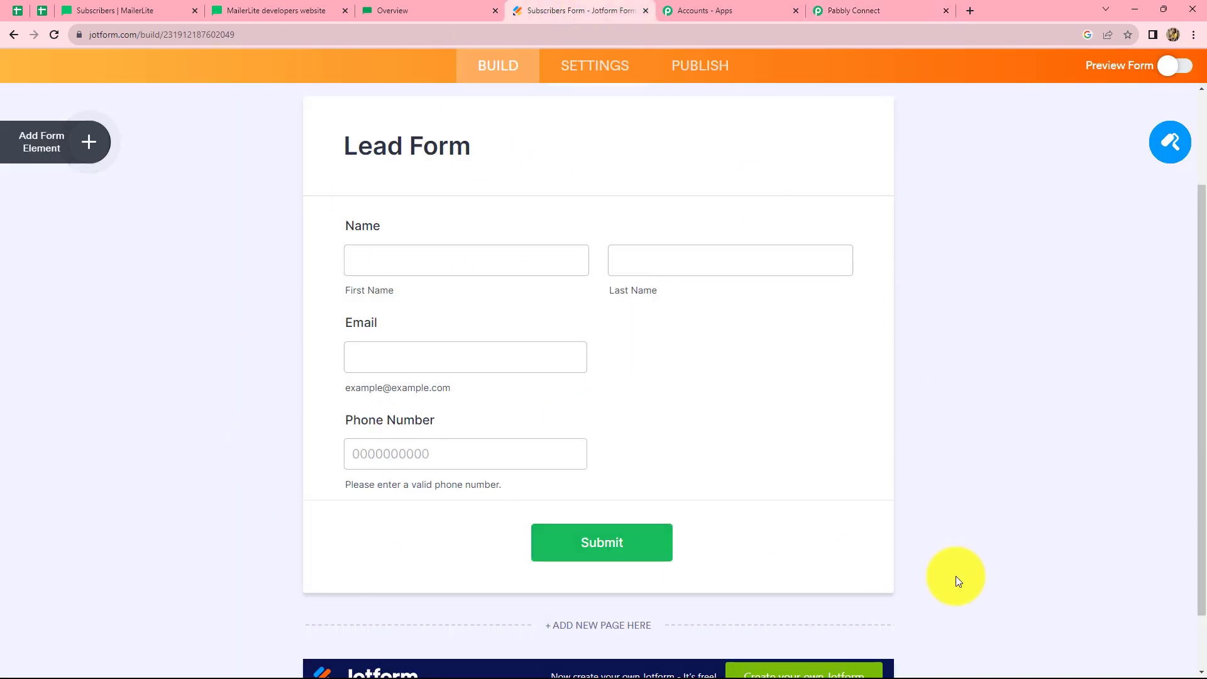
{"action": "scroll", "coordinate": [599, 331], "scroll_direction": "up", "scroll_amount": 3}
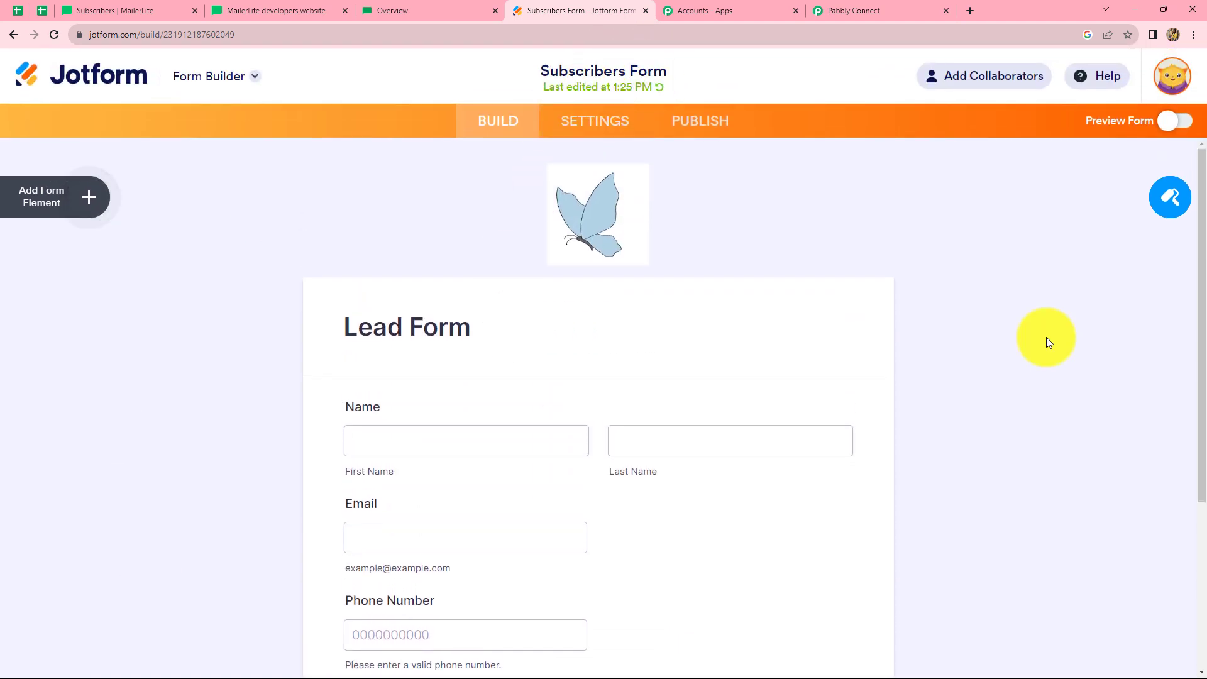
{"action": "scroll", "coordinate": [422, 388], "scroll_direction": "down", "scroll_amount": 3}
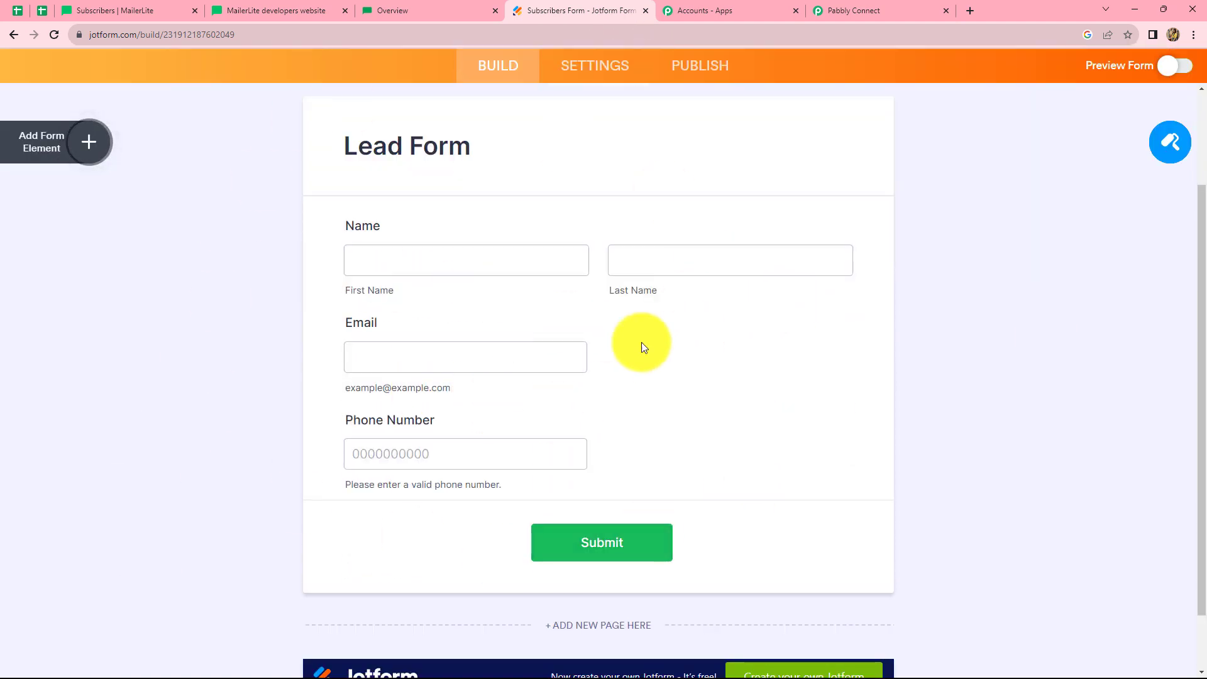
{"action": "left_click", "coordinate": [867, 9]}
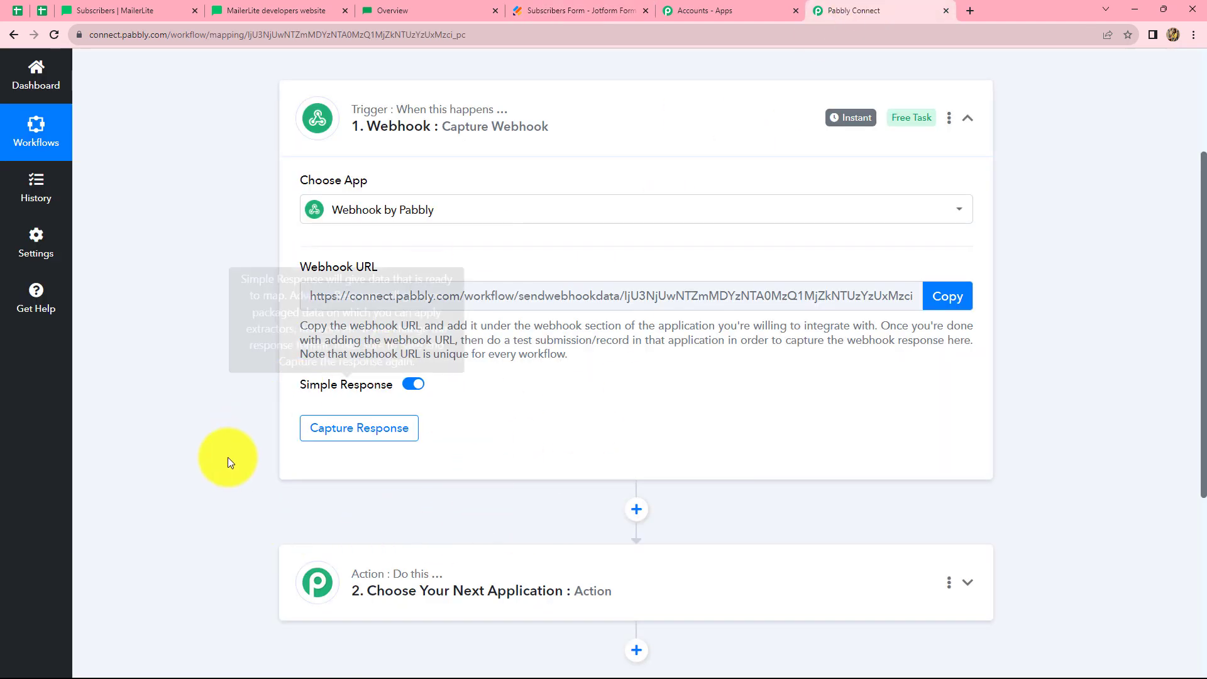
{"action": "left_click", "coordinate": [944, 301]}
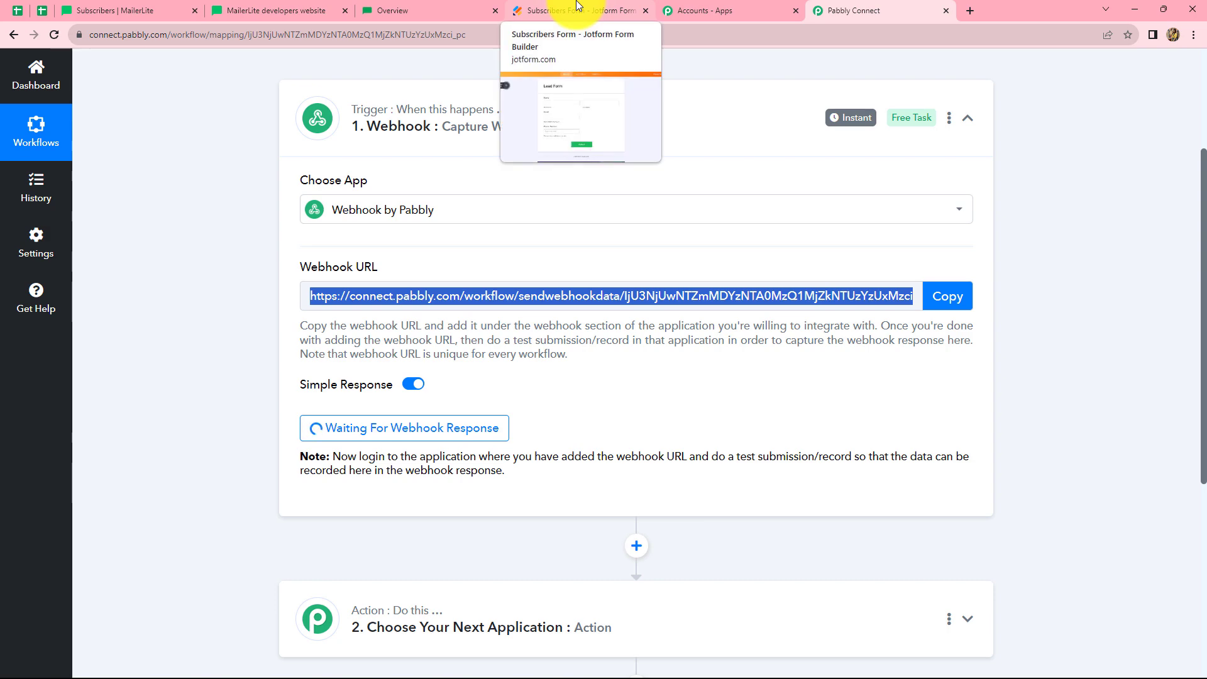
{"action": "left_click", "coordinate": [578, 7]}
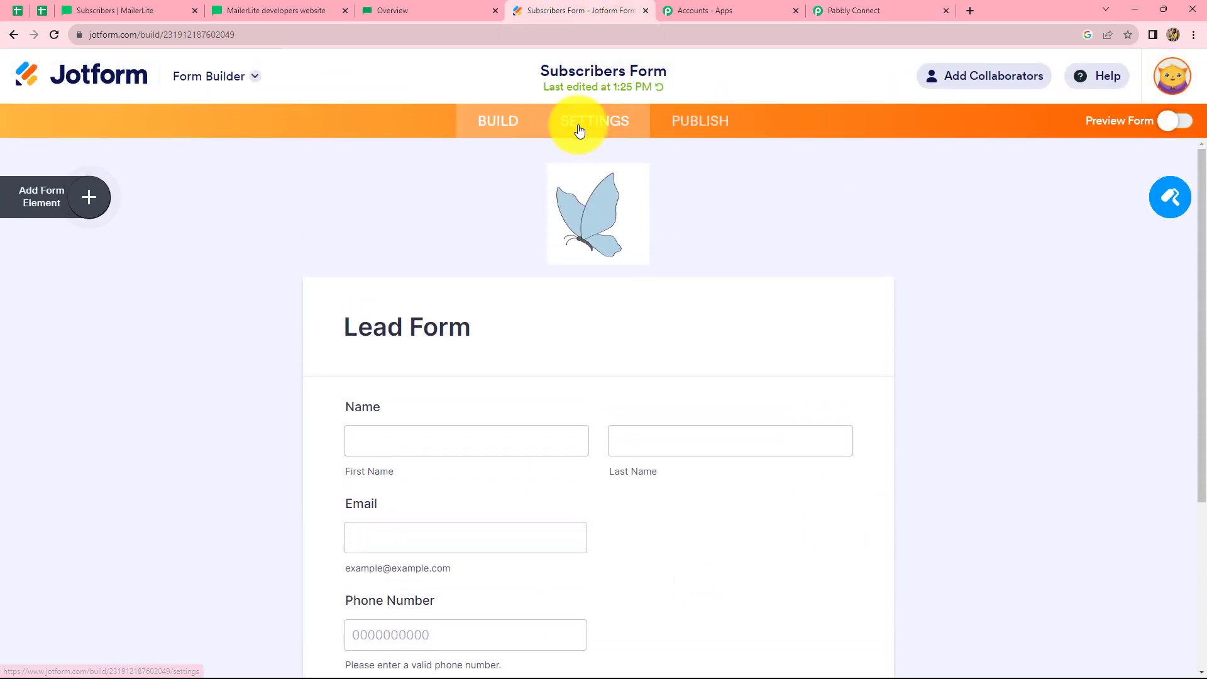
- Add a Jotform WebHooks integration to the Subscribers Form using the pasted Pabbly webhook URL
{"action": "left_click", "coordinate": [585, 122]}
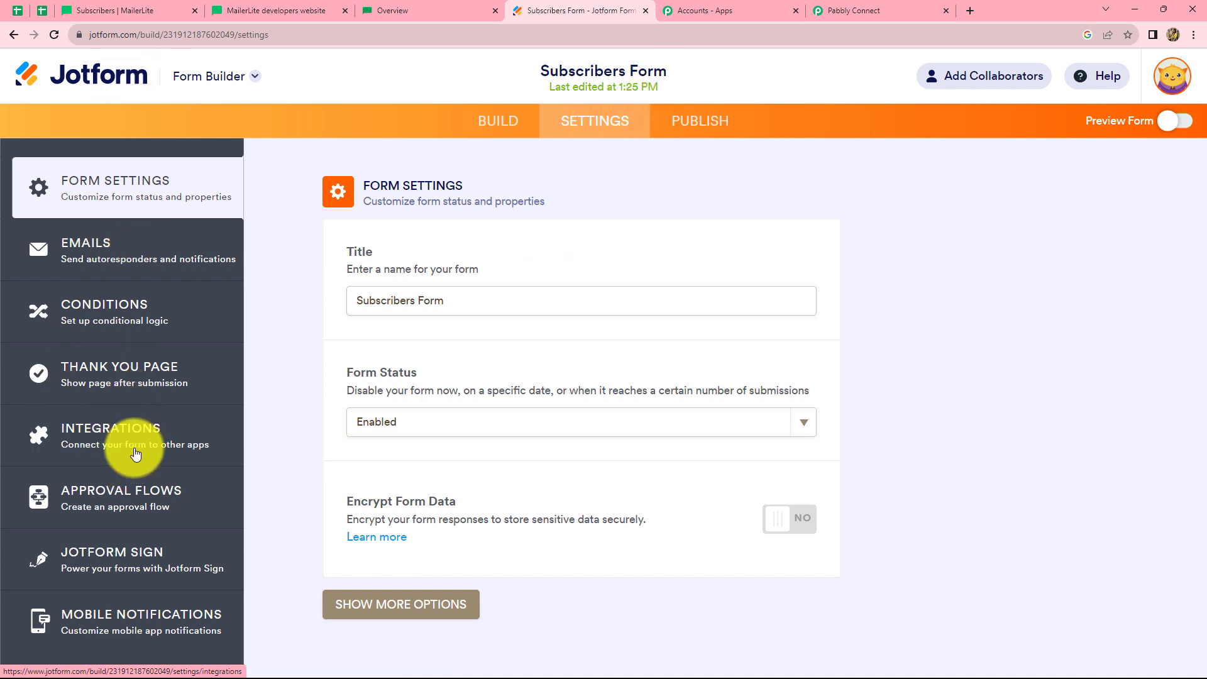
{"action": "left_click", "coordinate": [88, 444]}
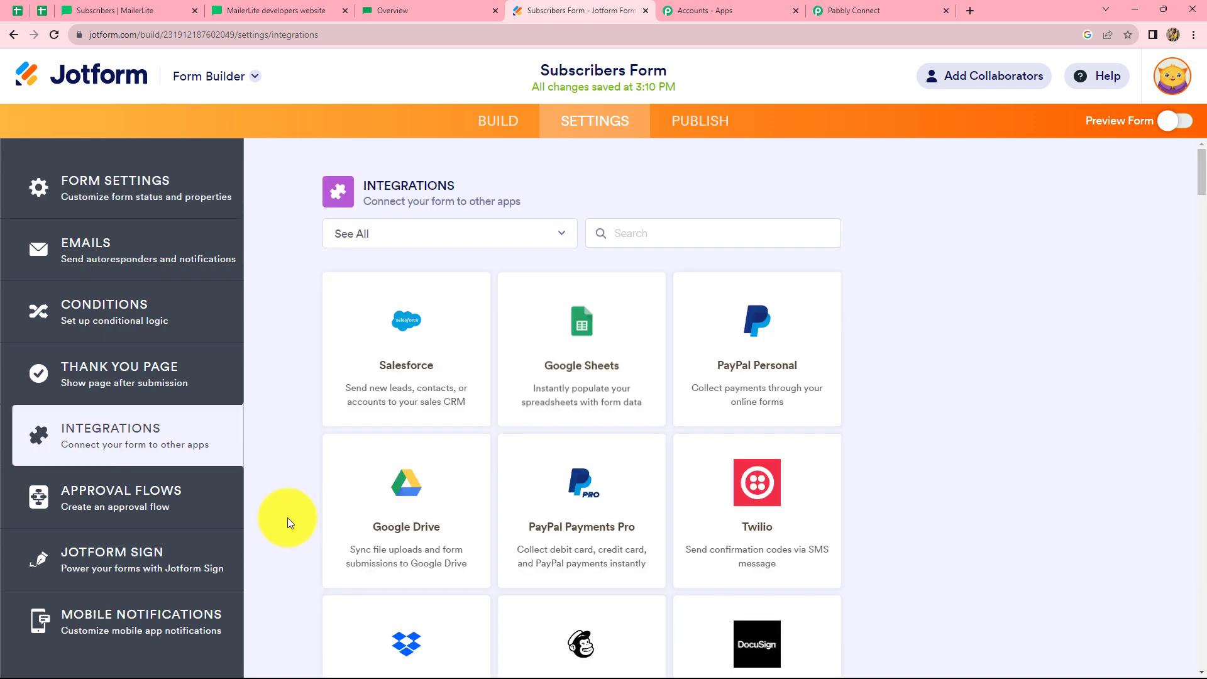
{"action": "left_click", "coordinate": [670, 224]}
{"action": "type", "text": "web"}
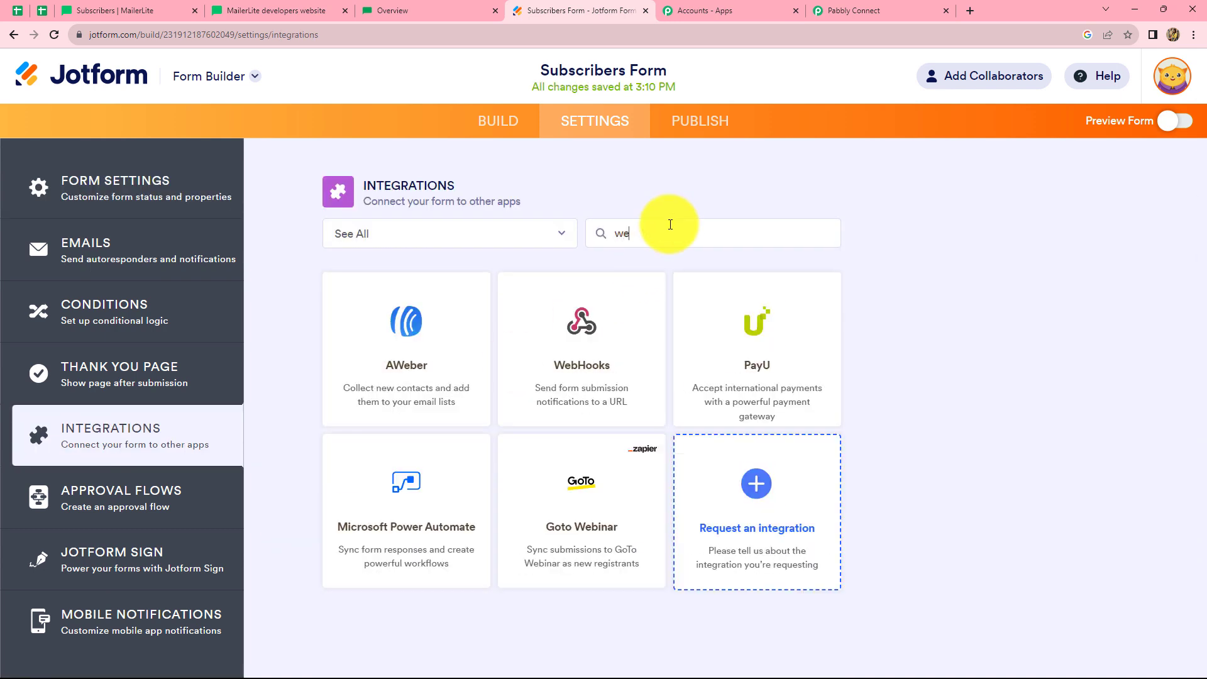
{"action": "left_click", "coordinate": [609, 314]}
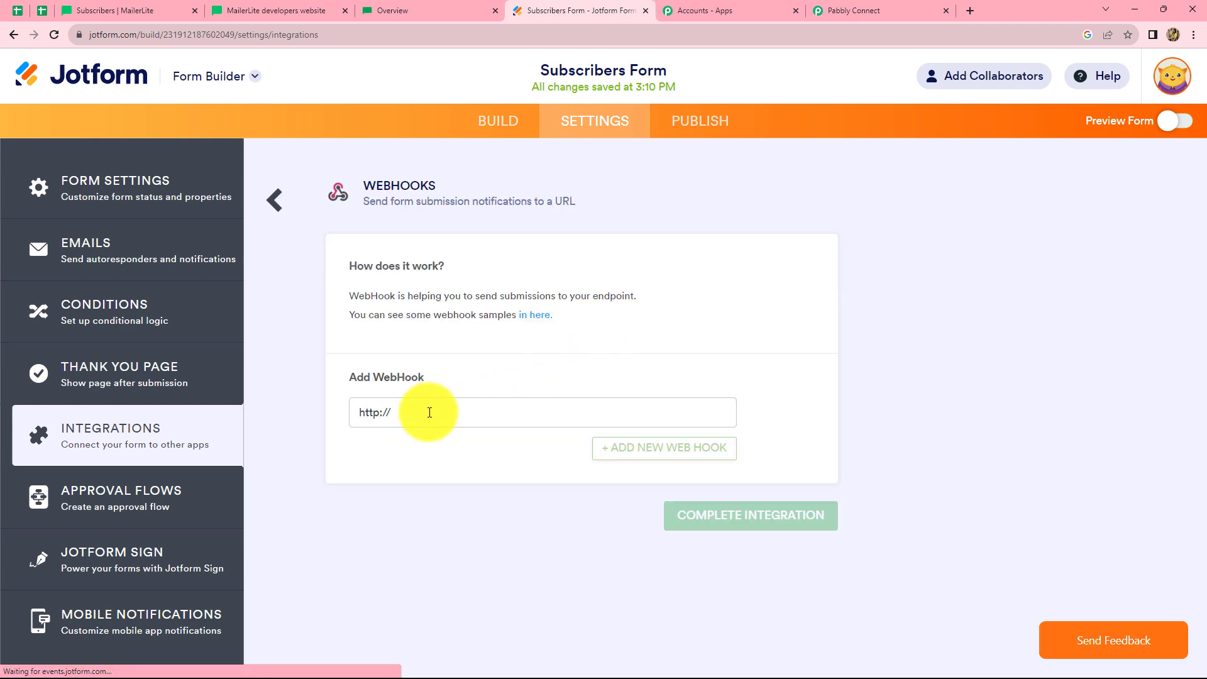
{"action": "key", "text": "BackSpace"}
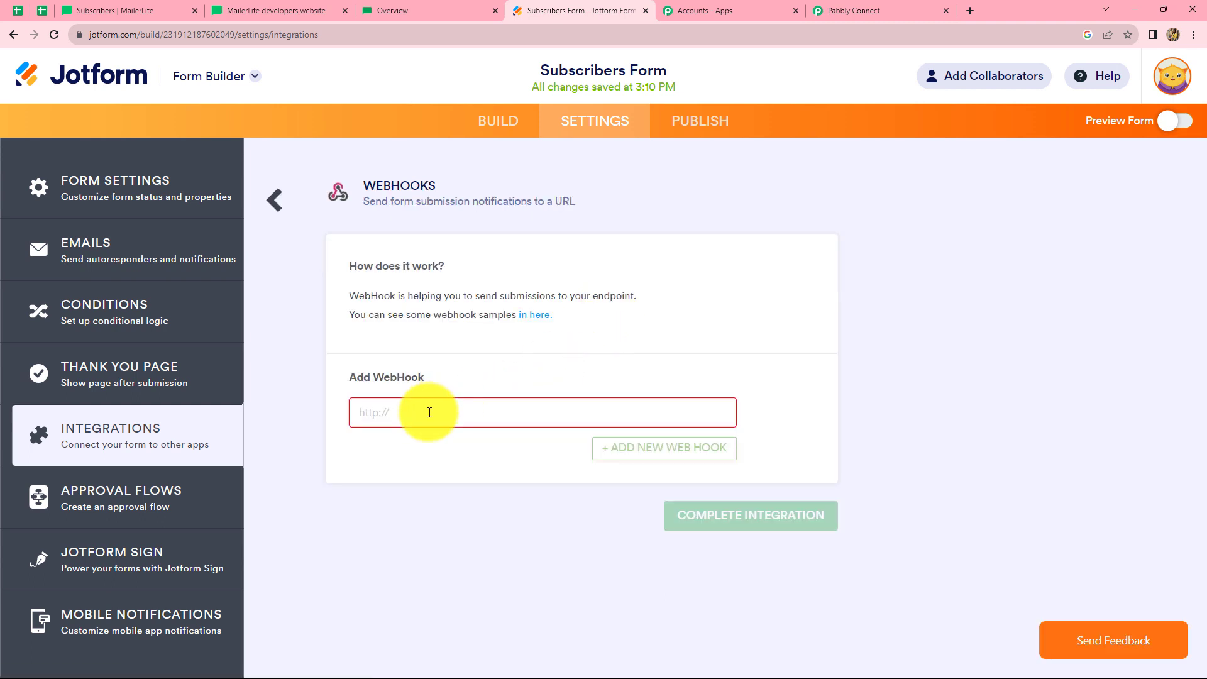
{"action": "key", "text": "ctrl+v"}
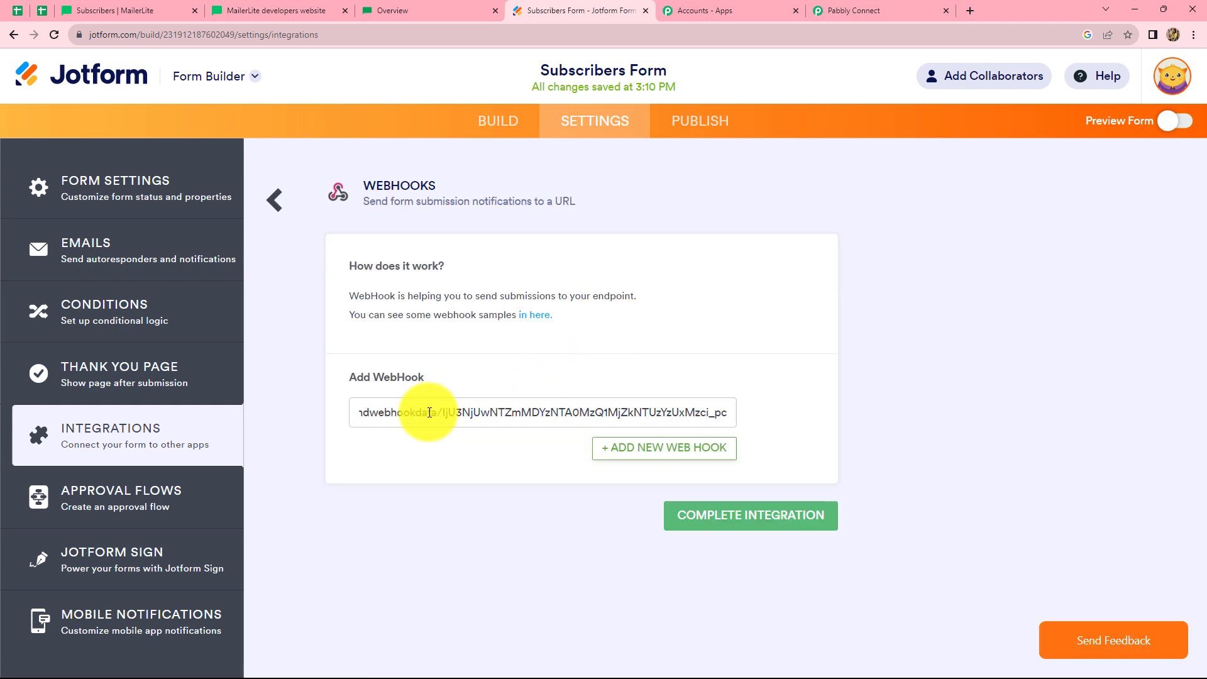
{"action": "left_click", "coordinate": [694, 526]}
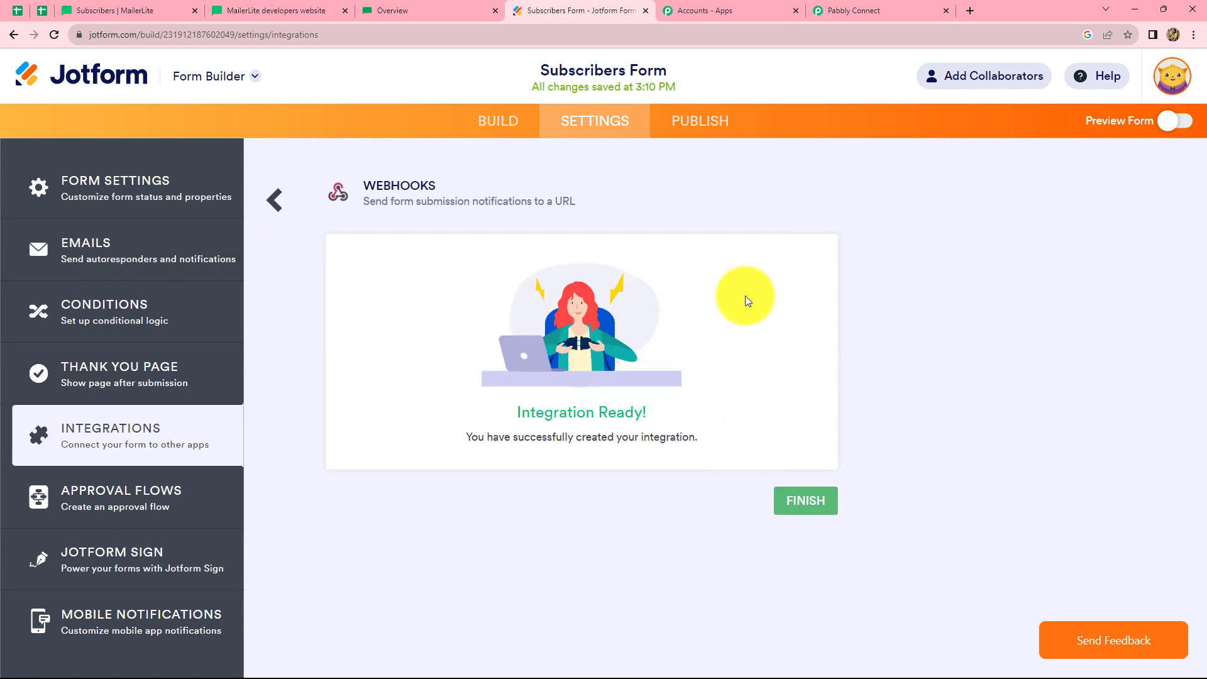
{"action": "left_click", "coordinate": [840, 9]}
- Copy the Subscribers Form's direct link from Jotform's Publish page
{"action": "scroll", "coordinate": [1039, 229], "scroll_direction": "down", "scroll_amount": 1}
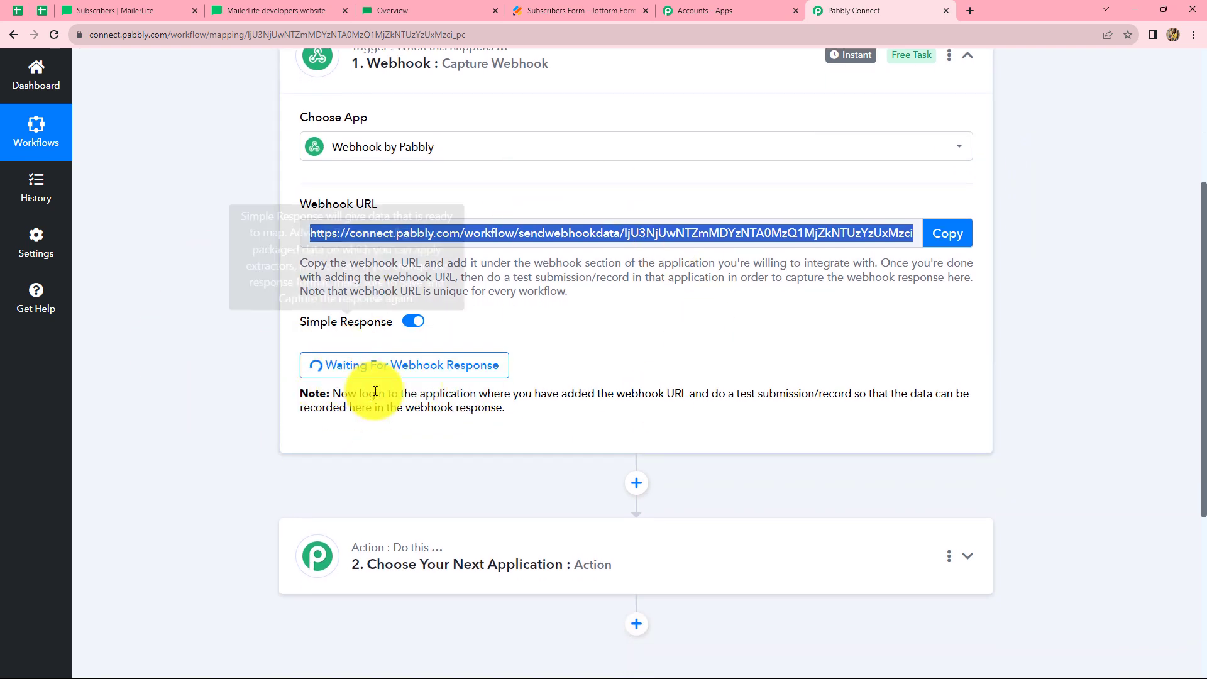
{"action": "left_click", "coordinate": [532, 8]}
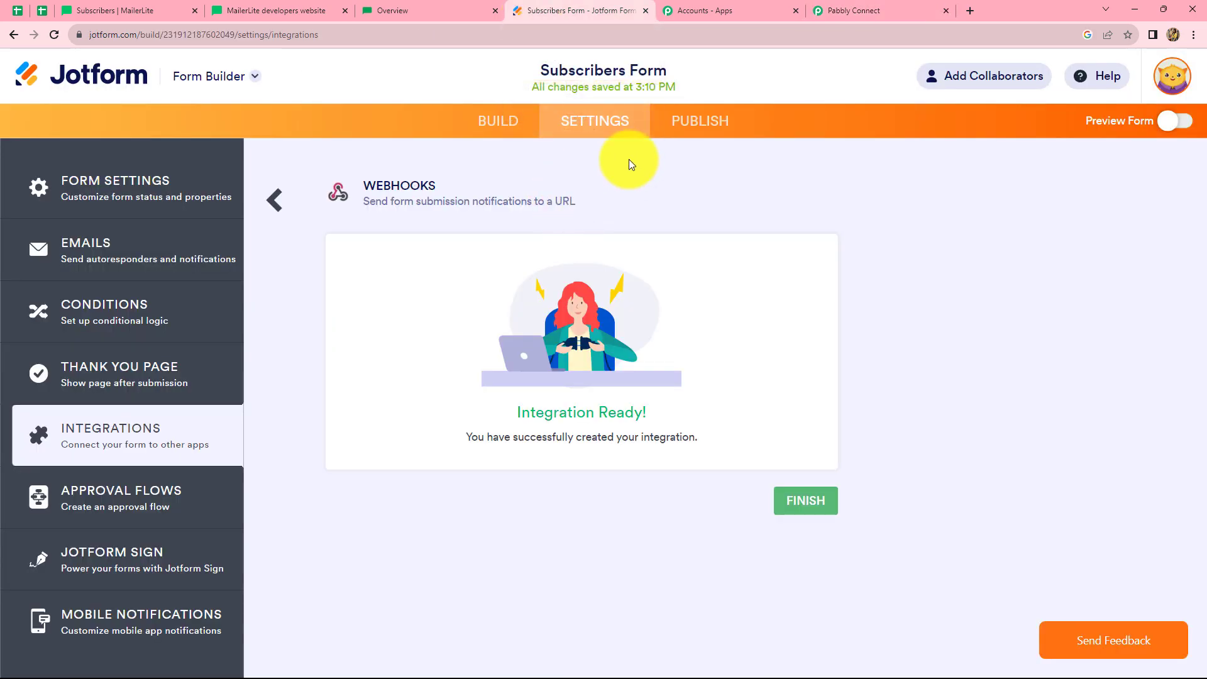
{"action": "left_click", "coordinate": [629, 126]}
{"action": "left_click", "coordinate": [698, 120]}
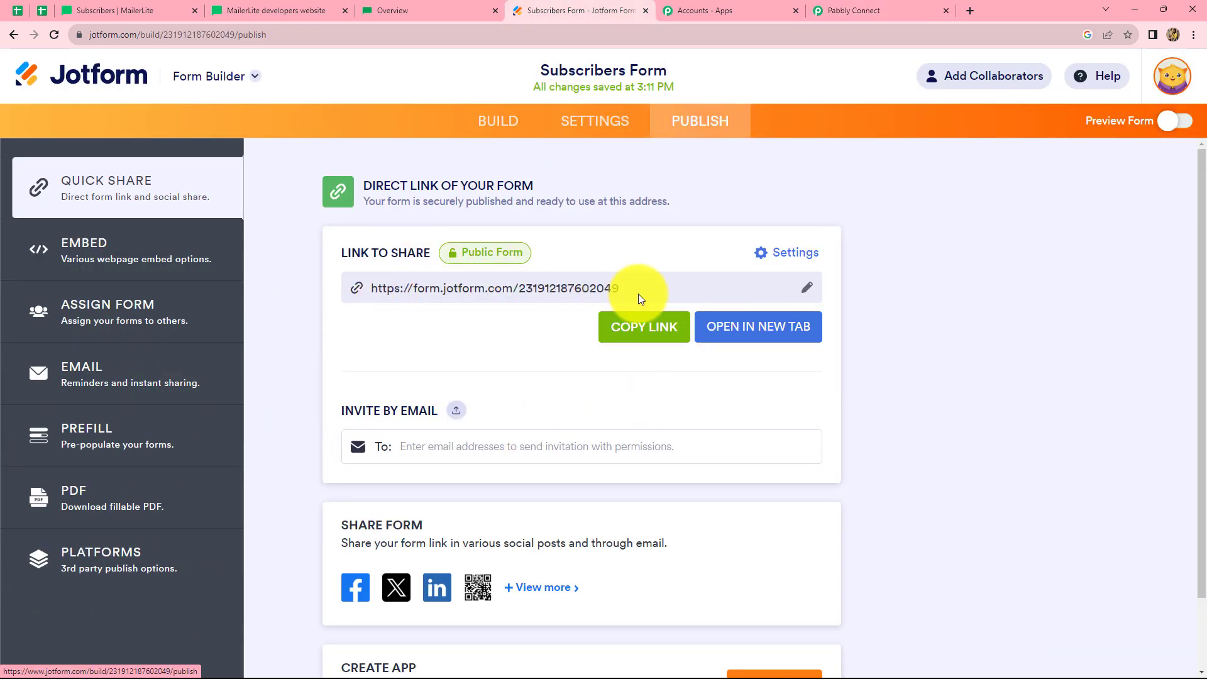
{"action": "left_click", "coordinate": [641, 338]}
- Open the copied form link in a new tab to load the live Lead Form
{"action": "left_click", "coordinate": [970, 11]}
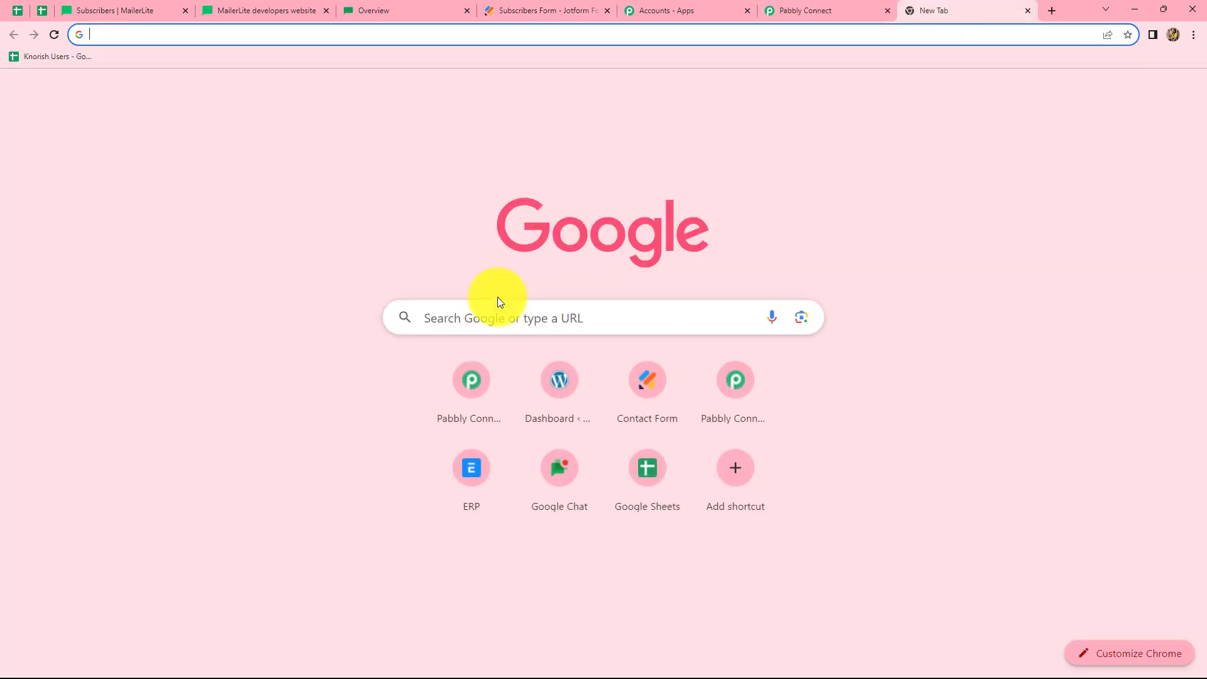
{"action": "left_click", "coordinate": [488, 316]}
{"action": "key", "text": "ctrl+v"}
{"action": "key", "text": "Return"}
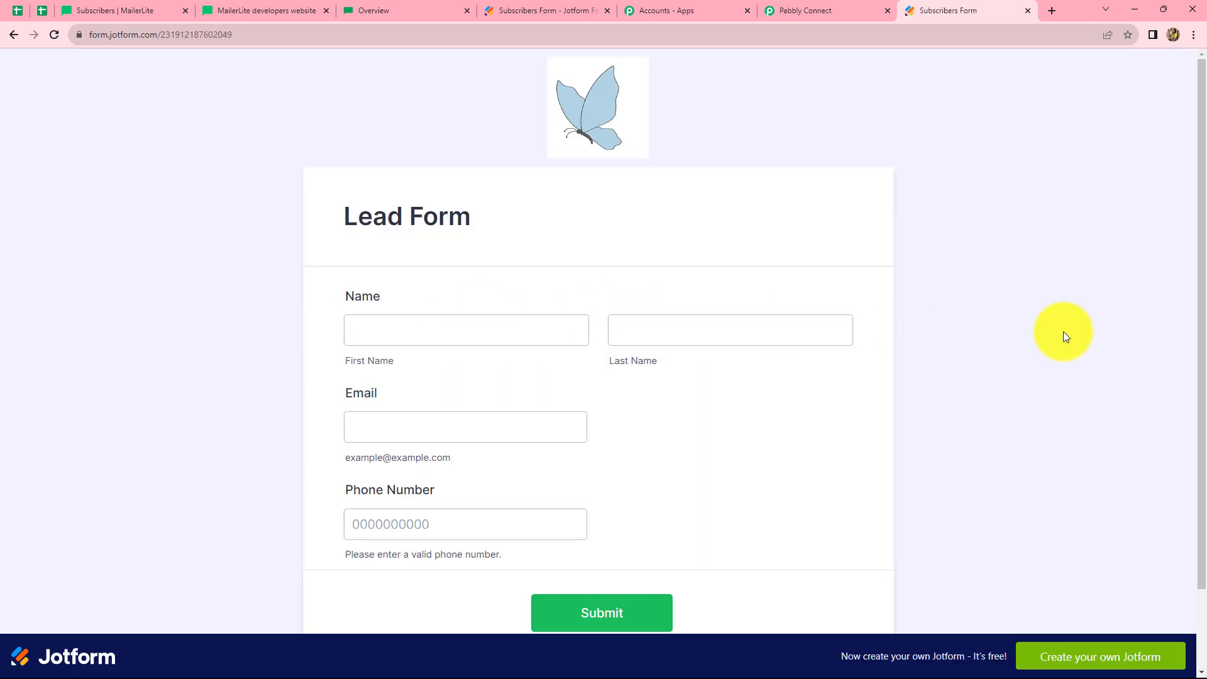
{"action": "scroll", "coordinate": [1063, 331], "scroll_direction": "down", "scroll_amount": 3}
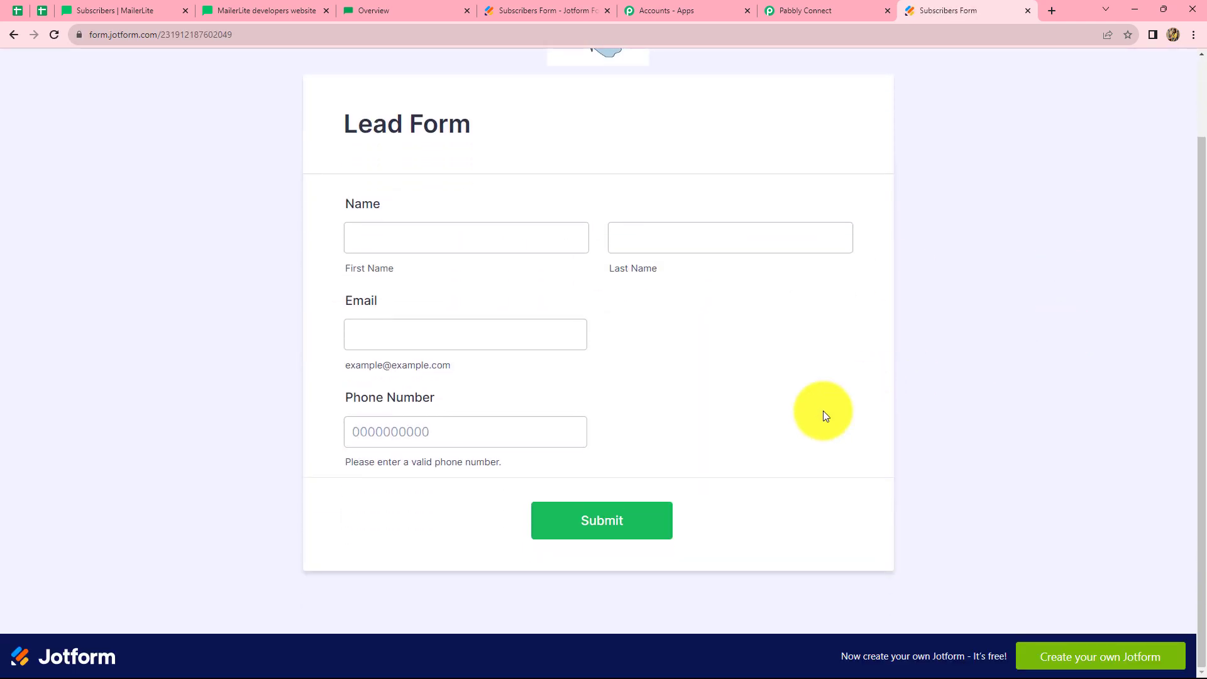
- Enter first name 'Test', last name 'Lead' and a test email address
{"action": "left_click", "coordinate": [372, 238]}
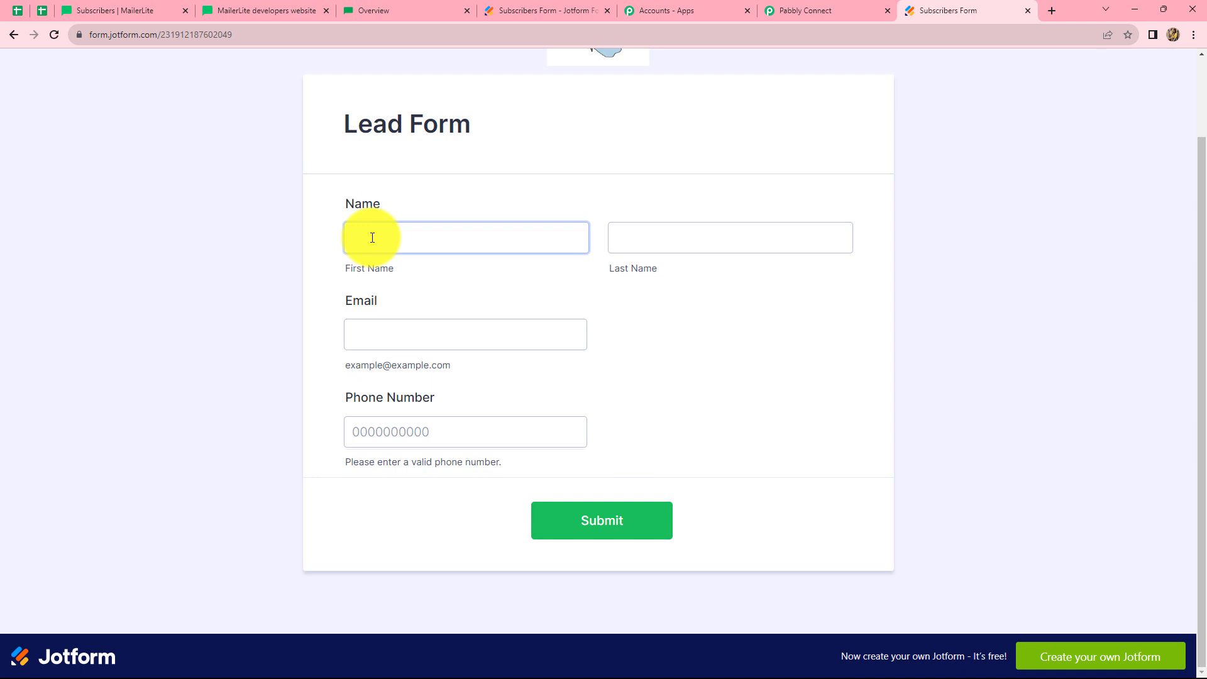
{"action": "left_click", "coordinate": [372, 241]}
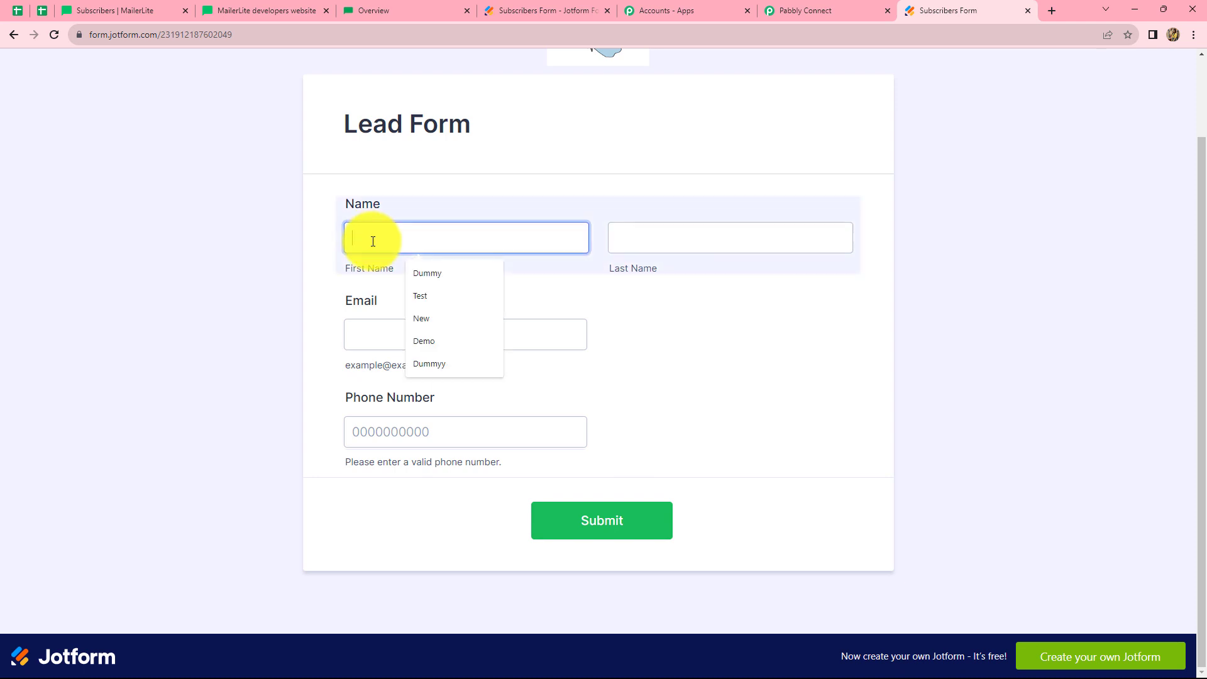
{"action": "type", "text": "Test"}
{"action": "left_click", "coordinate": [666, 225]}
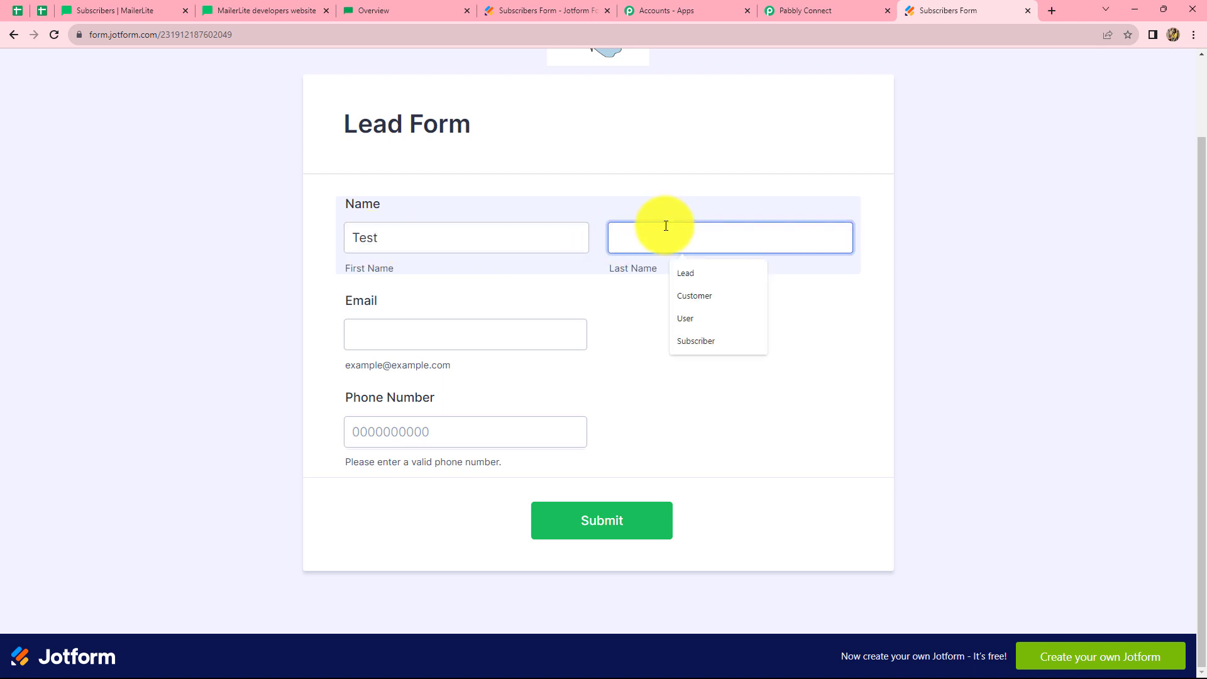
{"action": "type", "text": "Lead"}
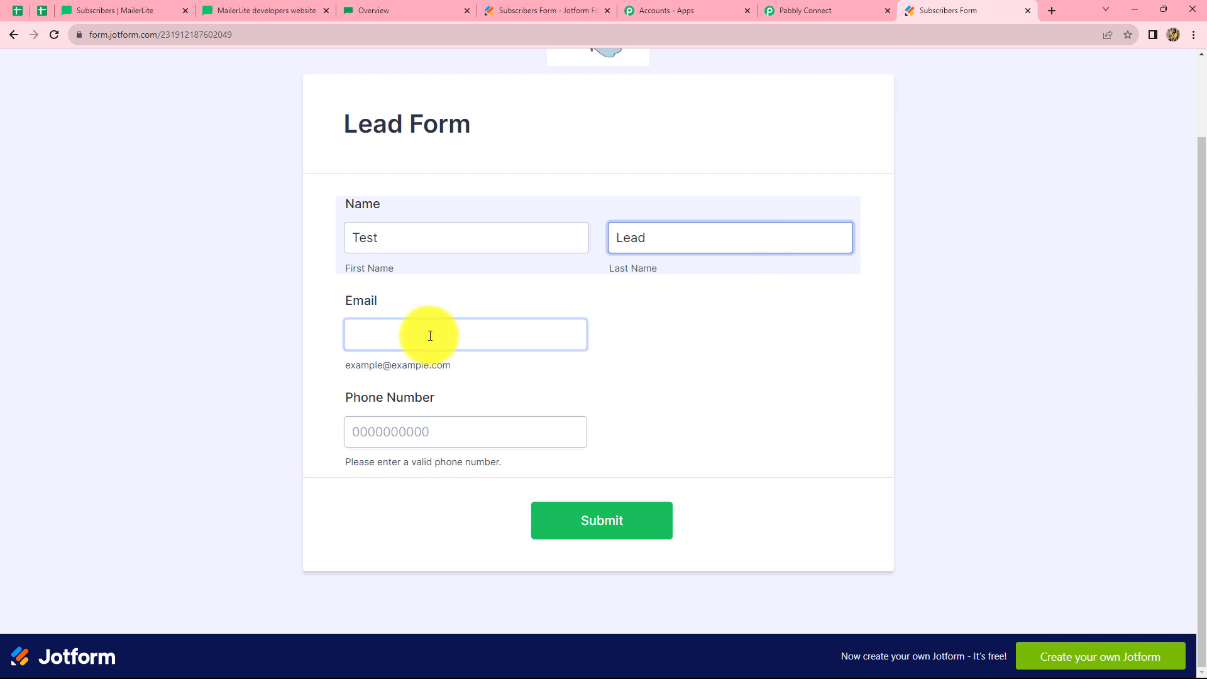
{"action": "left_click", "coordinate": [429, 335]}
{"action": "type", "text": "test66"}
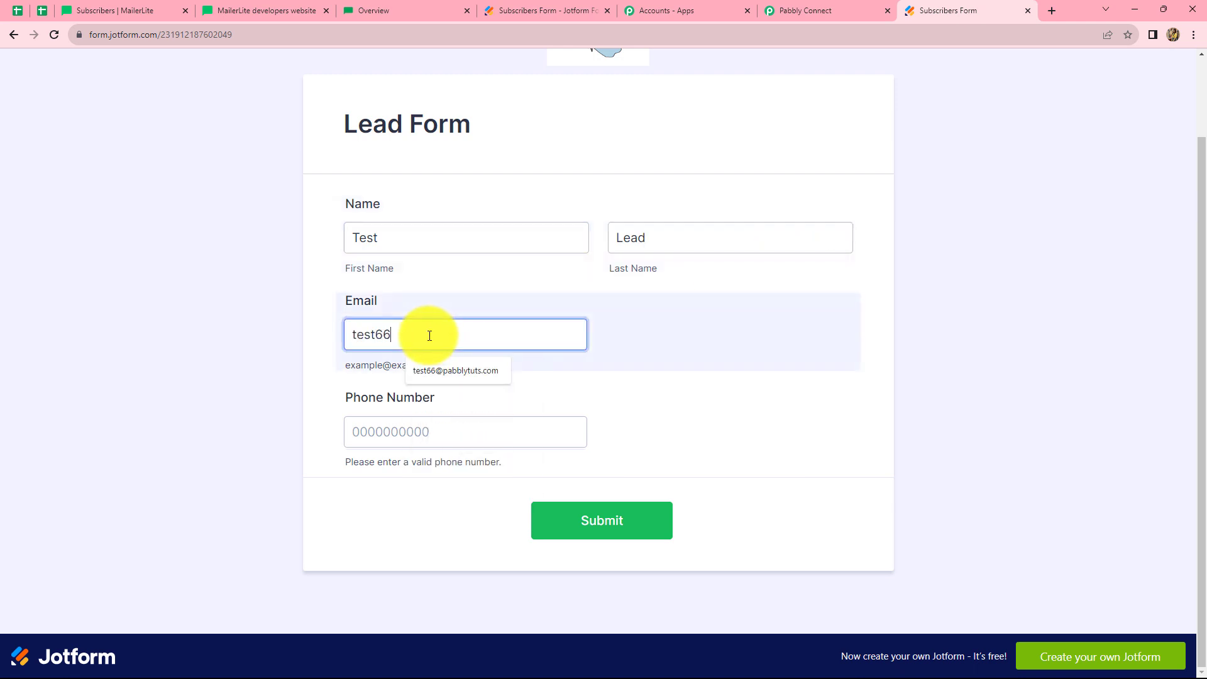
{"action": "type", "text": "@"}
{"action": "key", "text": "Down"}
{"action": "key", "text": "Return"}
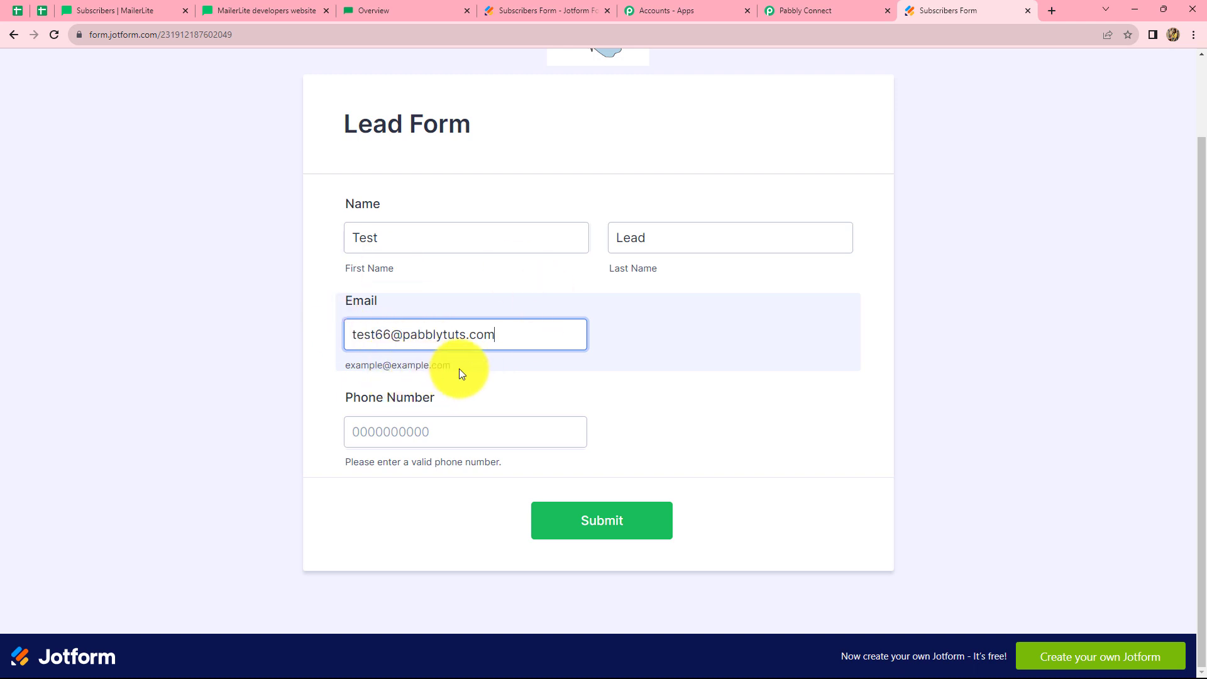
{"action": "left_click", "coordinate": [408, 432]}
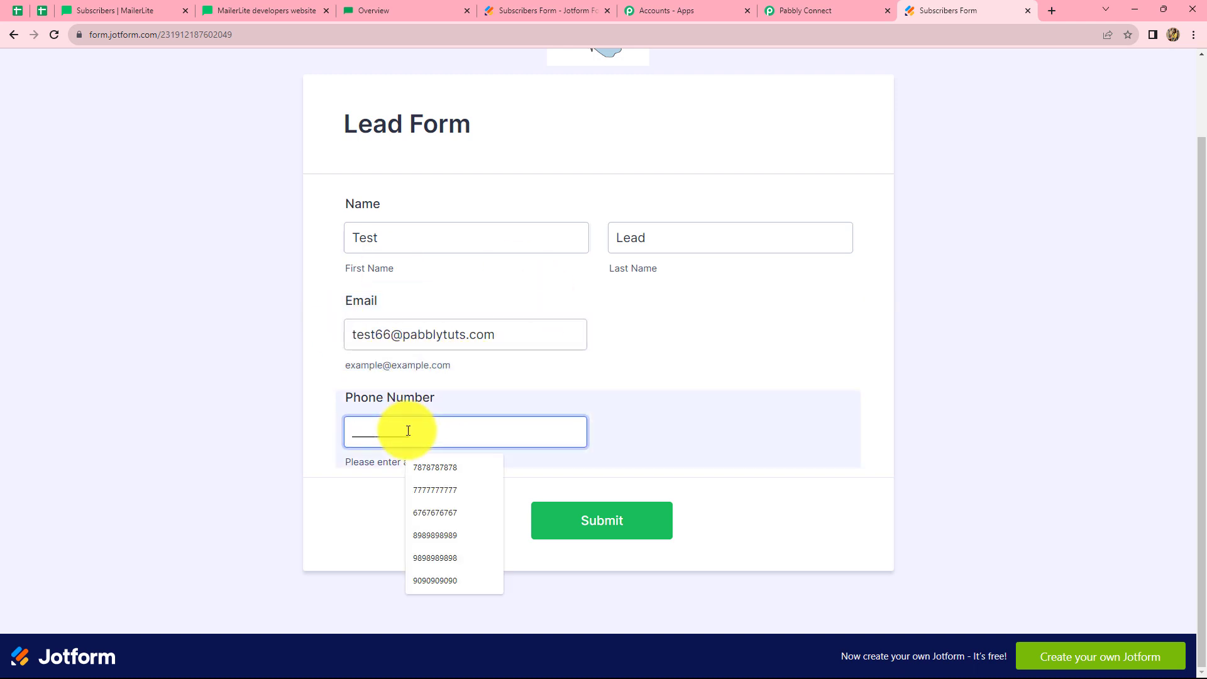
{"action": "type", "text": "8888888888"}
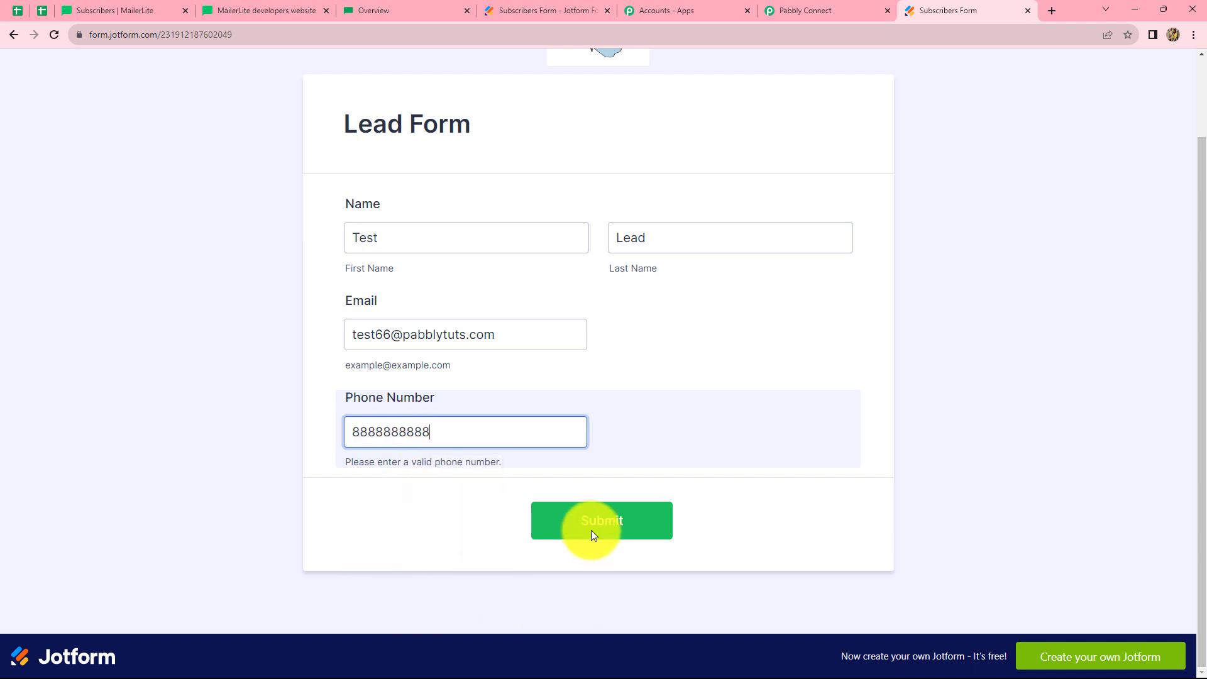
{"action": "left_click", "coordinate": [655, 523]}
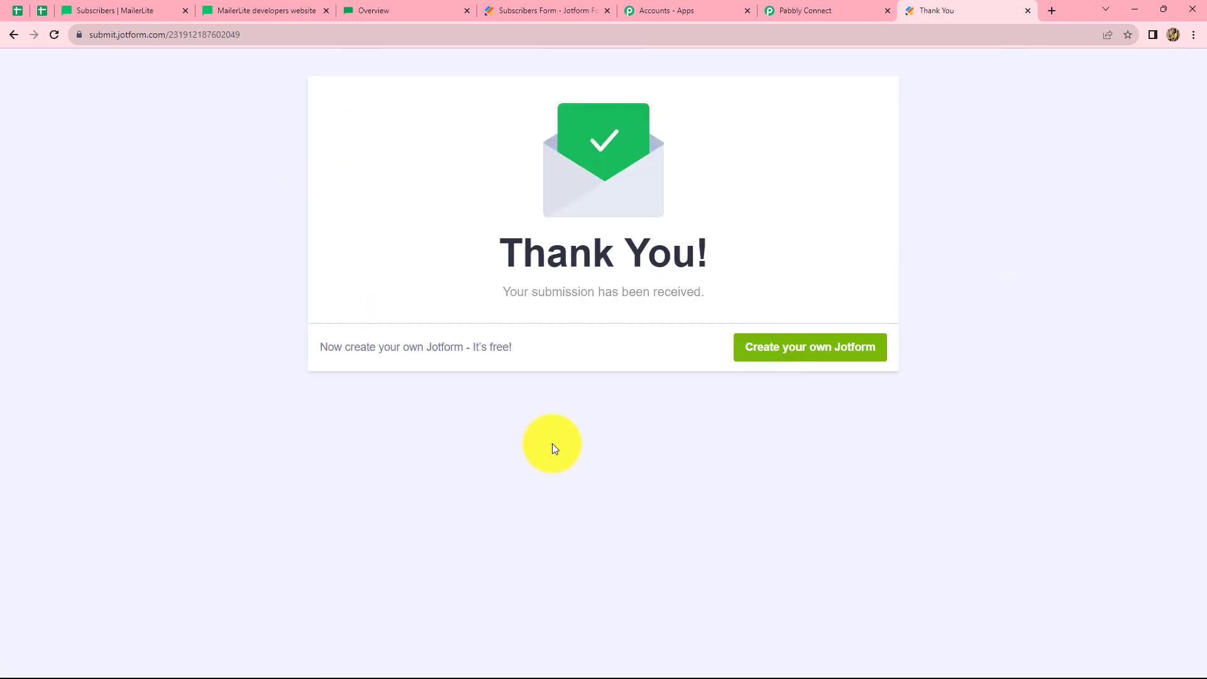
{"action": "left_click", "coordinate": [809, 11]}
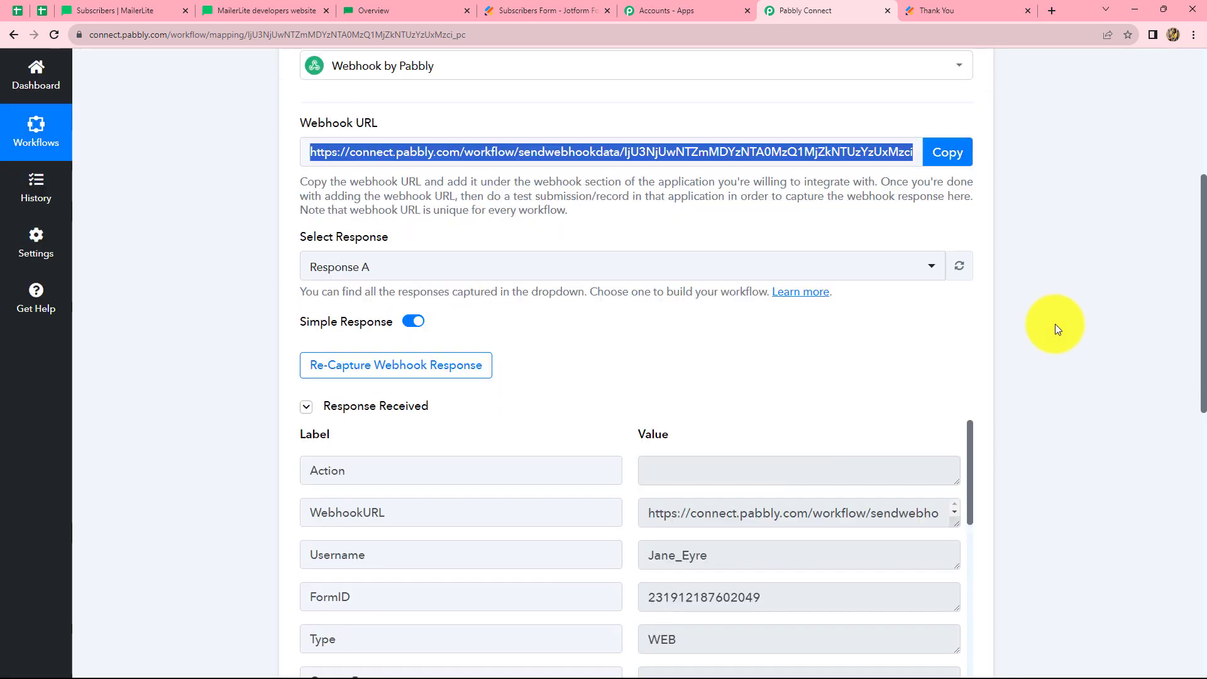
{"action": "scroll", "coordinate": [1055, 323], "scroll_direction": "down", "scroll_amount": 5}
{"action": "scroll", "coordinate": [702, 281], "scroll_direction": "down", "scroll_amount": 10}
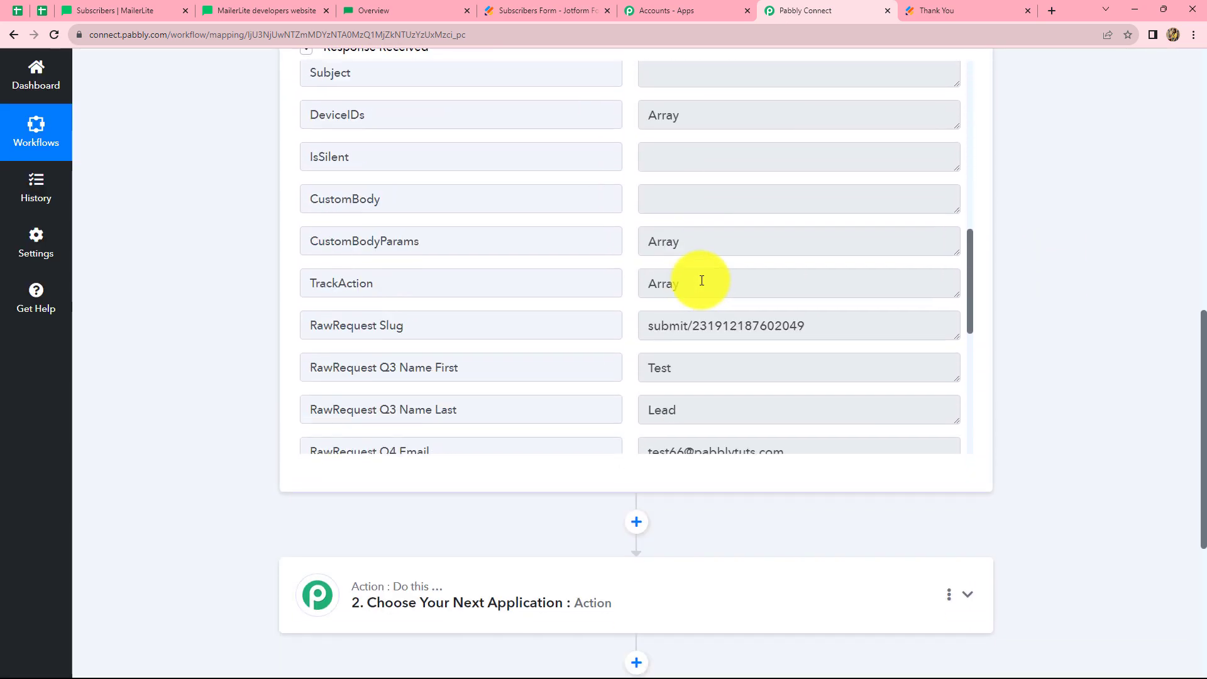
{"action": "scroll", "coordinate": [701, 280], "scroll_direction": "down", "scroll_amount": 3}
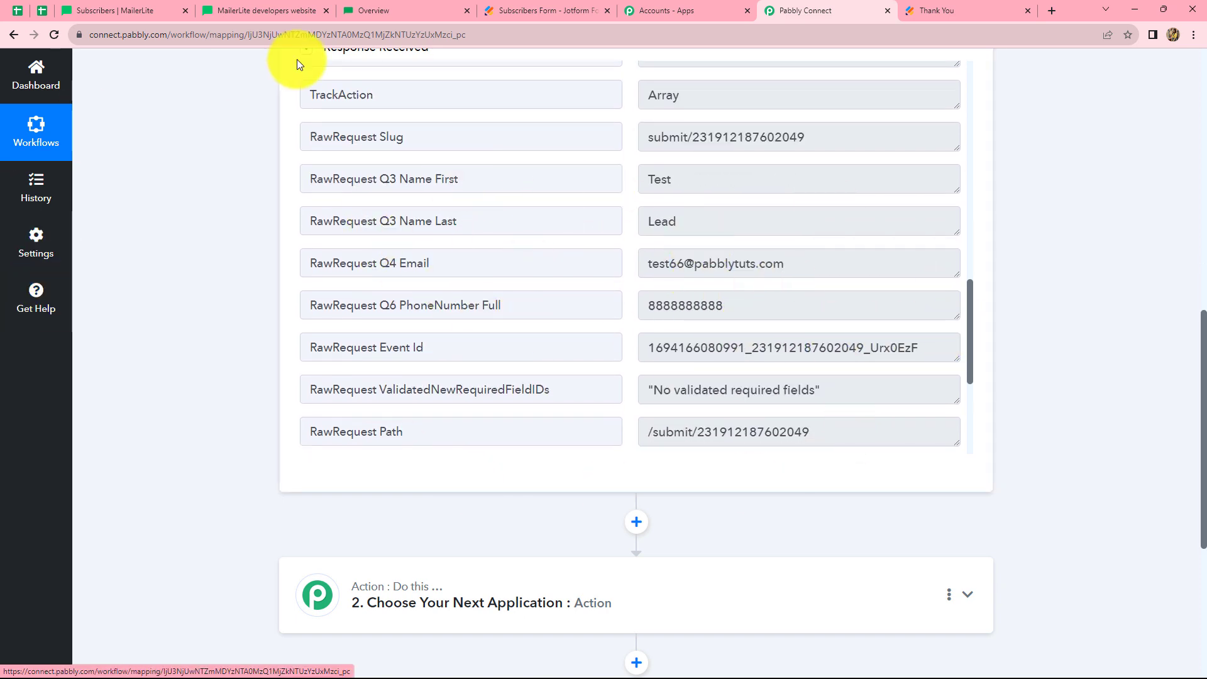
{"action": "scroll", "coordinate": [1032, 231], "scroll_direction": "down", "scroll_amount": 4}
{"action": "scroll", "coordinate": [1032, 232], "scroll_direction": "up", "scroll_amount": 1}
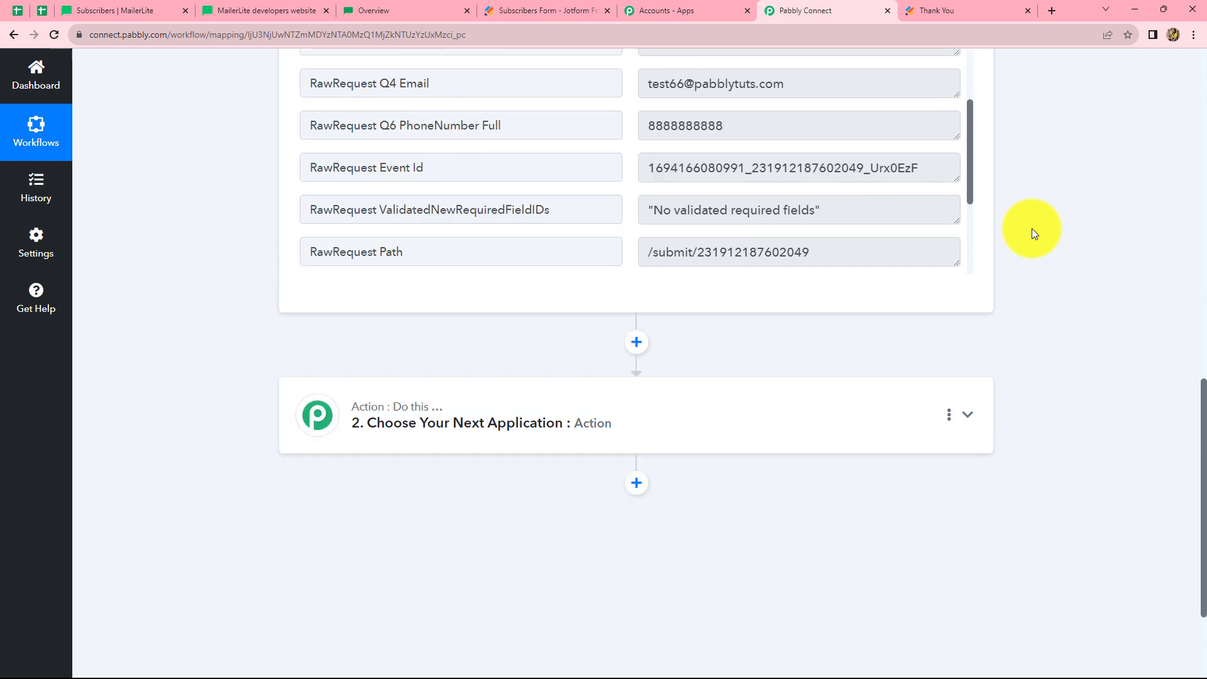
{"action": "scroll", "coordinate": [1032, 228], "scroll_direction": "up", "scroll_amount": 1}
{"action": "scroll", "coordinate": [617, 273], "scroll_direction": "up", "scroll_amount": 2}
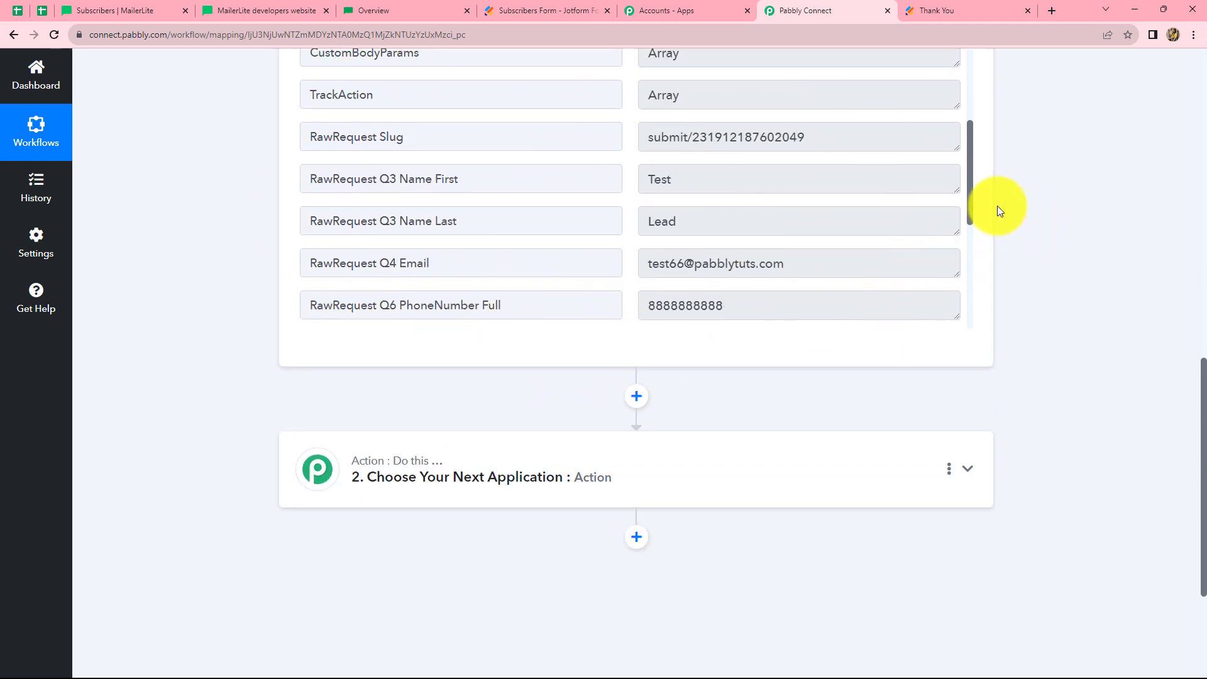
{"action": "scroll", "coordinate": [1050, 205], "scroll_direction": "up", "scroll_amount": 2}
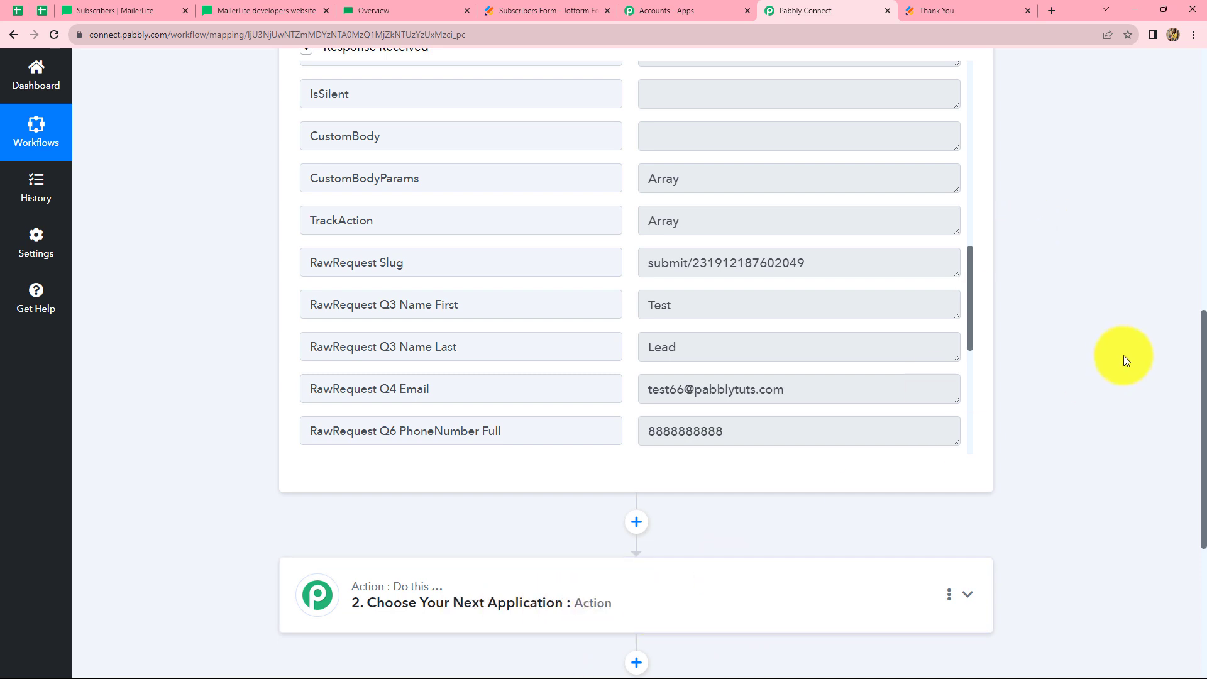
{"action": "scroll", "coordinate": [1116, 353], "scroll_direction": "down", "scroll_amount": 3}
{"action": "left_click", "coordinate": [126, 11]}
{"action": "left_click", "coordinate": [805, 11]}
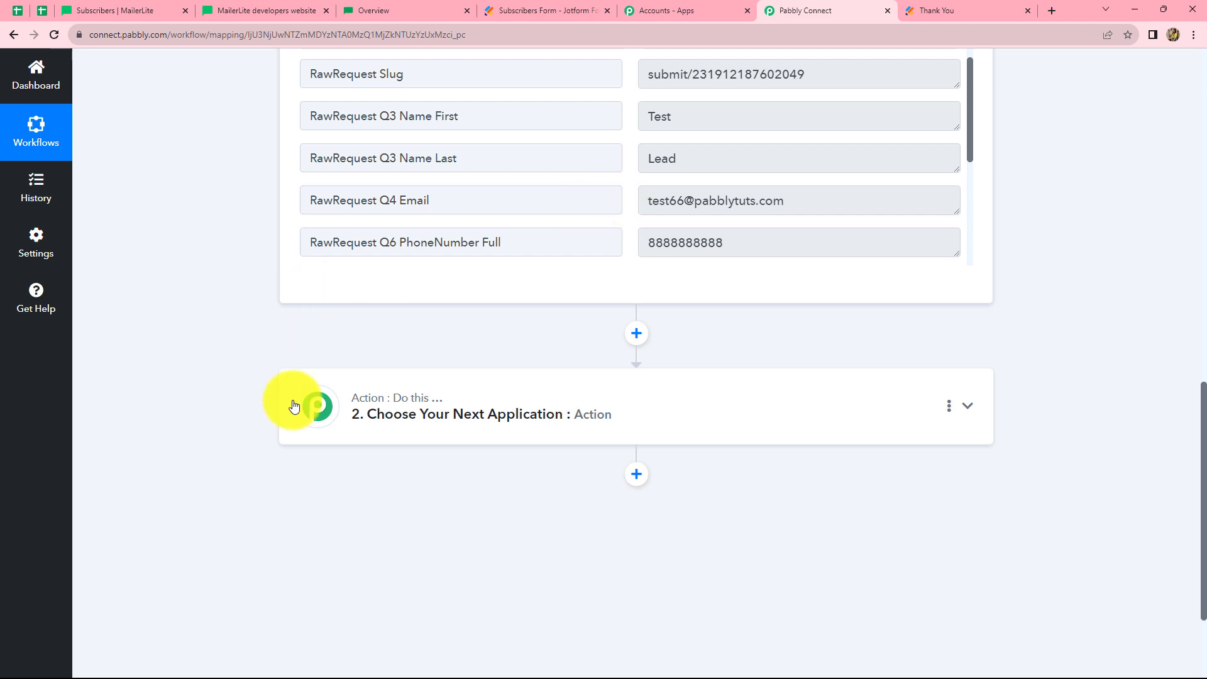
{"action": "scroll", "coordinate": [508, 449], "scroll_direction": "up", "scroll_amount": 2}
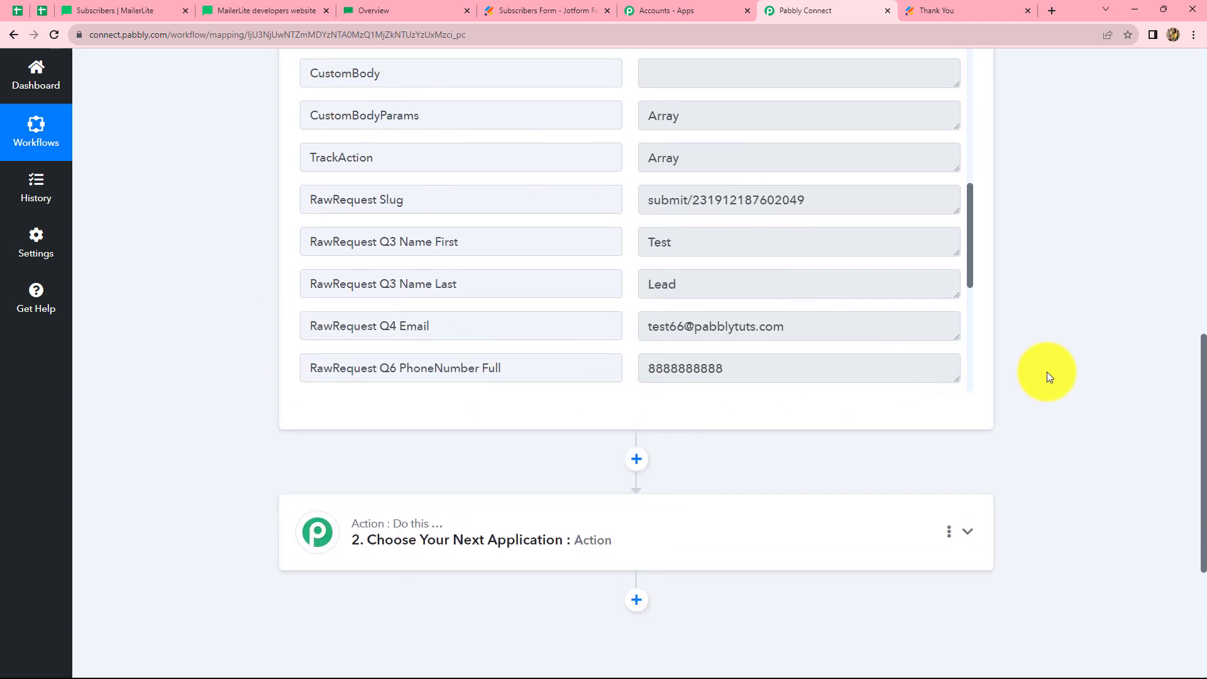
{"action": "scroll", "coordinate": [1047, 377], "scroll_direction": "down", "scroll_amount": 2}
- Open the action step and pick the API tile, making API by Pabbly the action app
{"action": "left_click", "coordinate": [456, 432]}
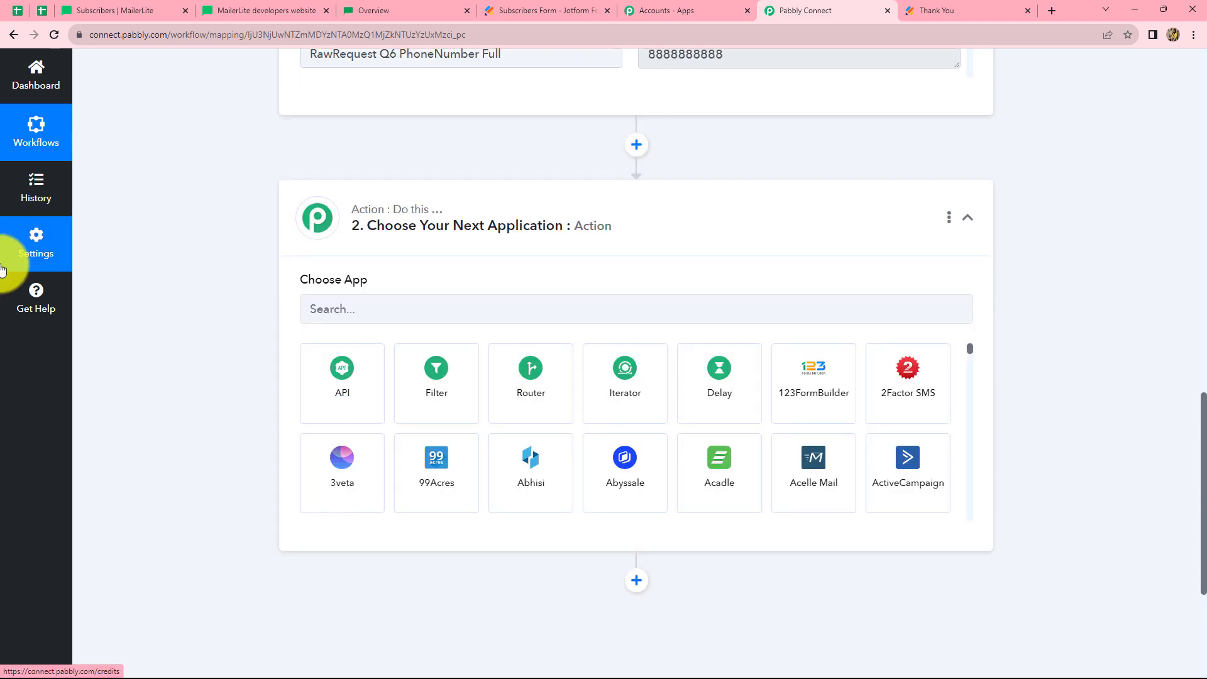
{"action": "scroll", "coordinate": [297, 318], "scroll_direction": "up", "scroll_amount": 2}
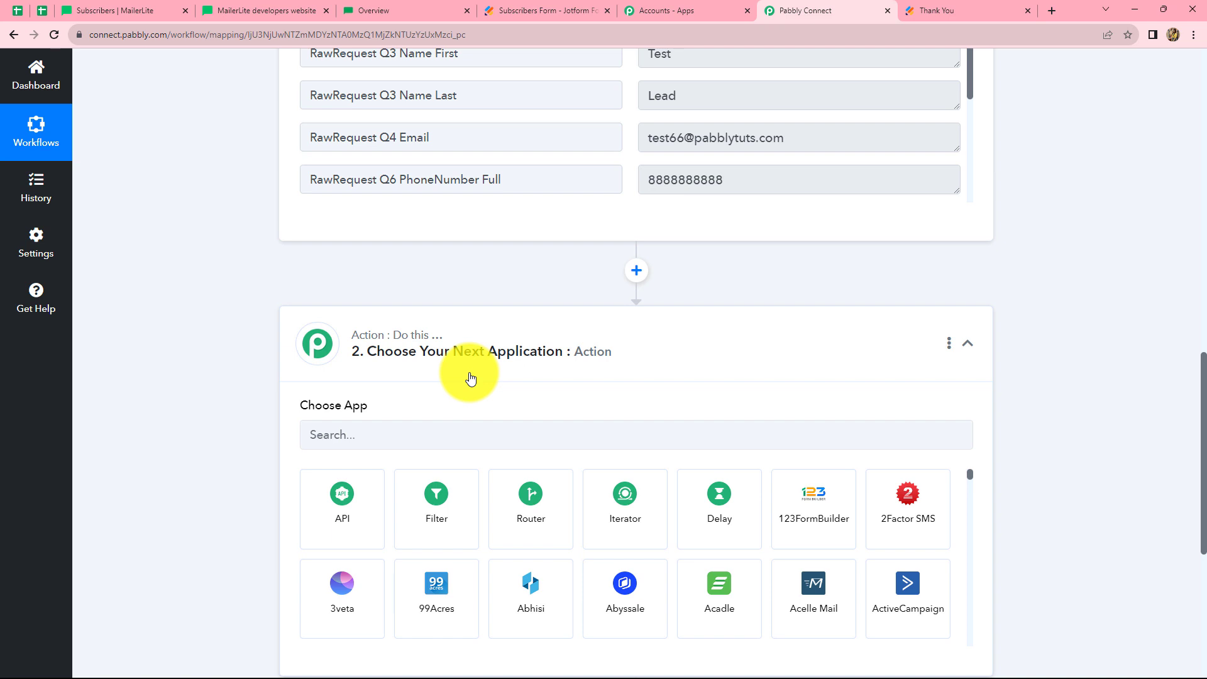
{"action": "scroll", "coordinate": [470, 380], "scroll_direction": "down", "scroll_amount": 4}
{"action": "scroll", "coordinate": [409, 352], "scroll_direction": "up", "scroll_amount": 2}
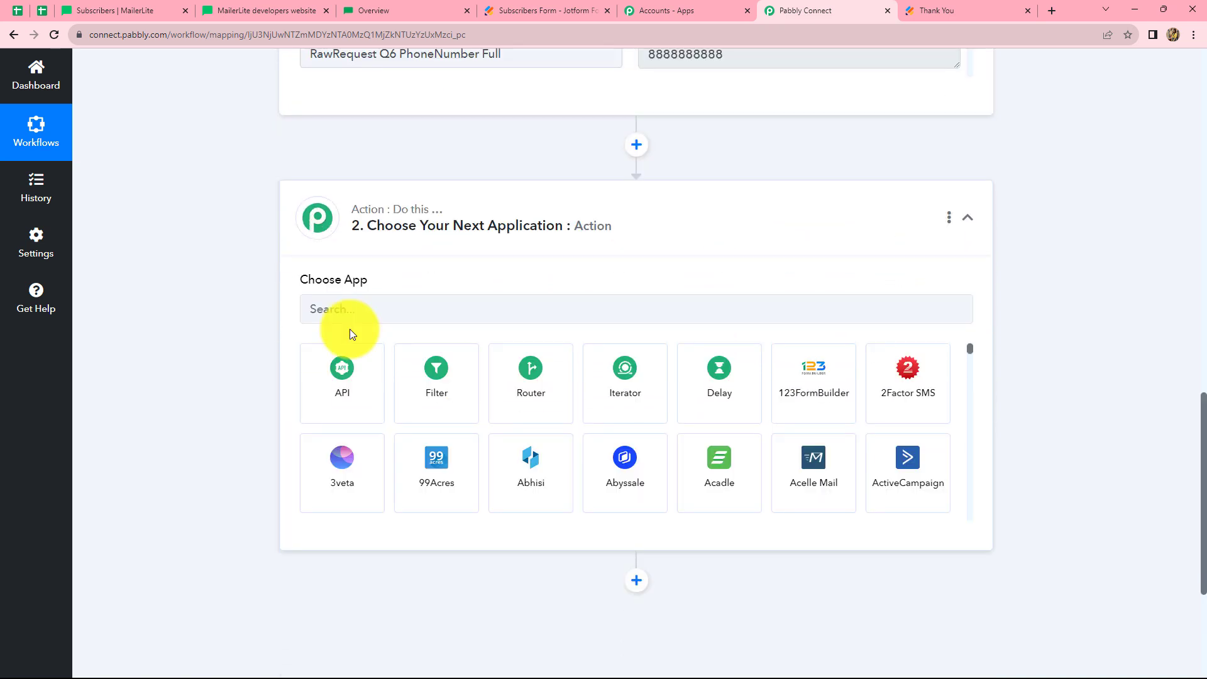
{"action": "scroll", "coordinate": [349, 330], "scroll_direction": "up", "scroll_amount": 2}
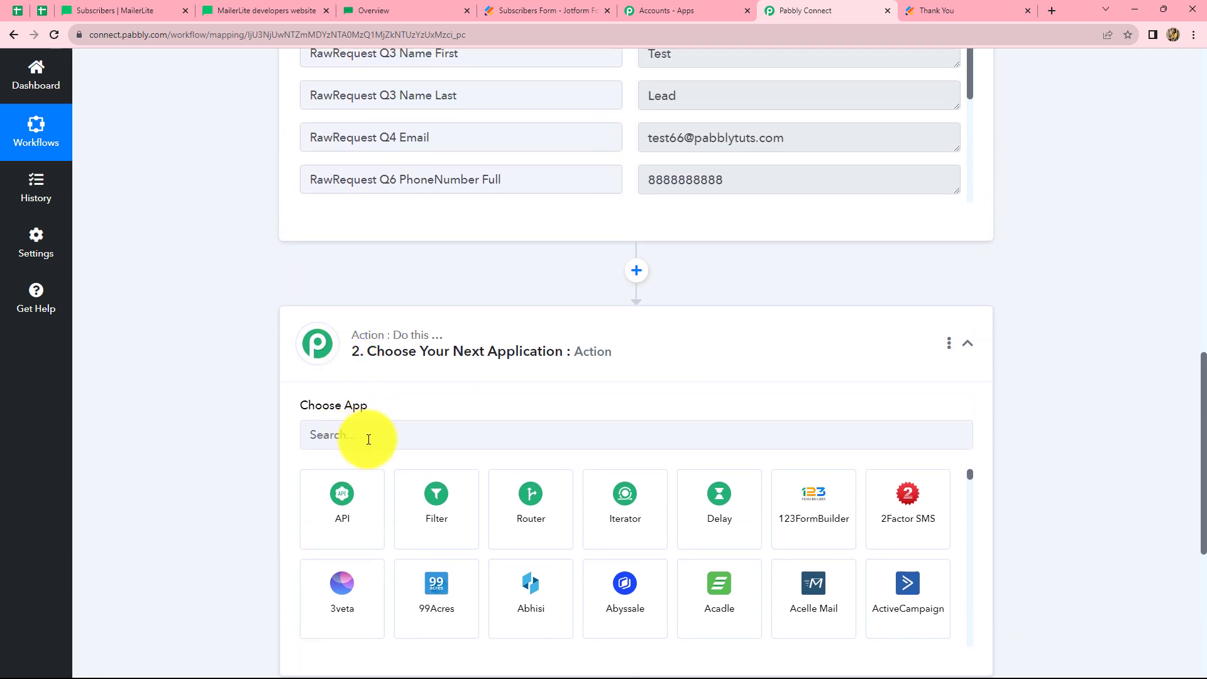
{"action": "left_click", "coordinate": [339, 513]}
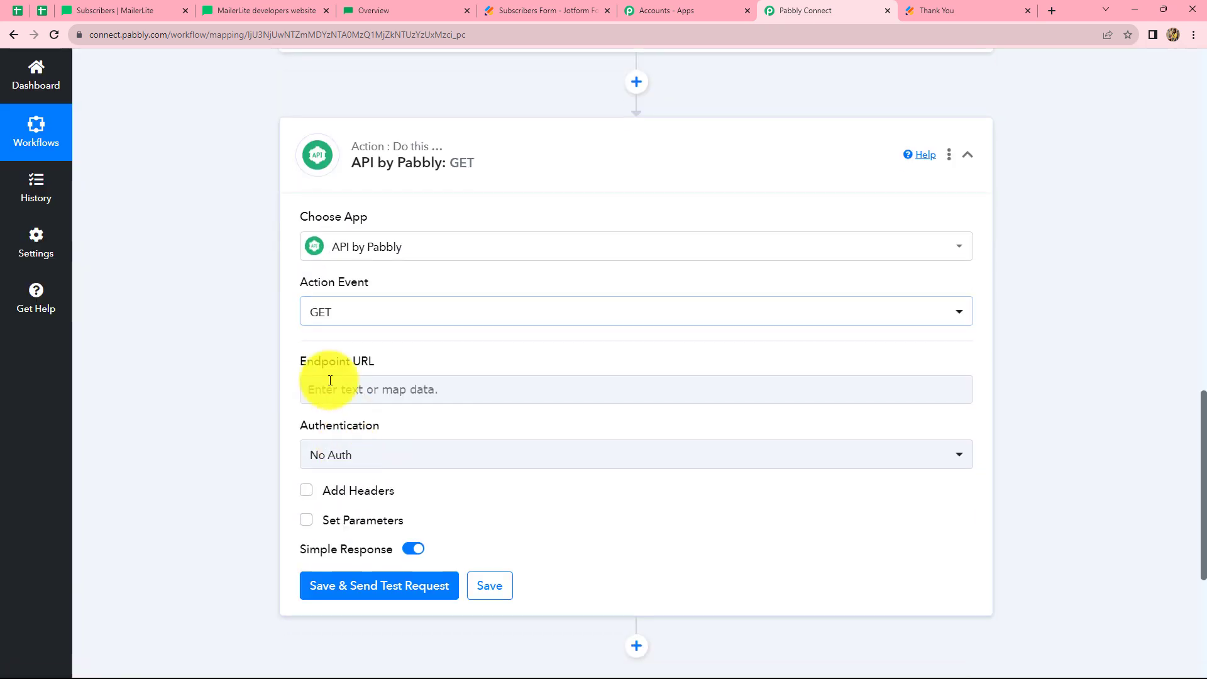
- Change the API by Pabbly action event from GET to POST
{"action": "left_click", "coordinate": [376, 321]}
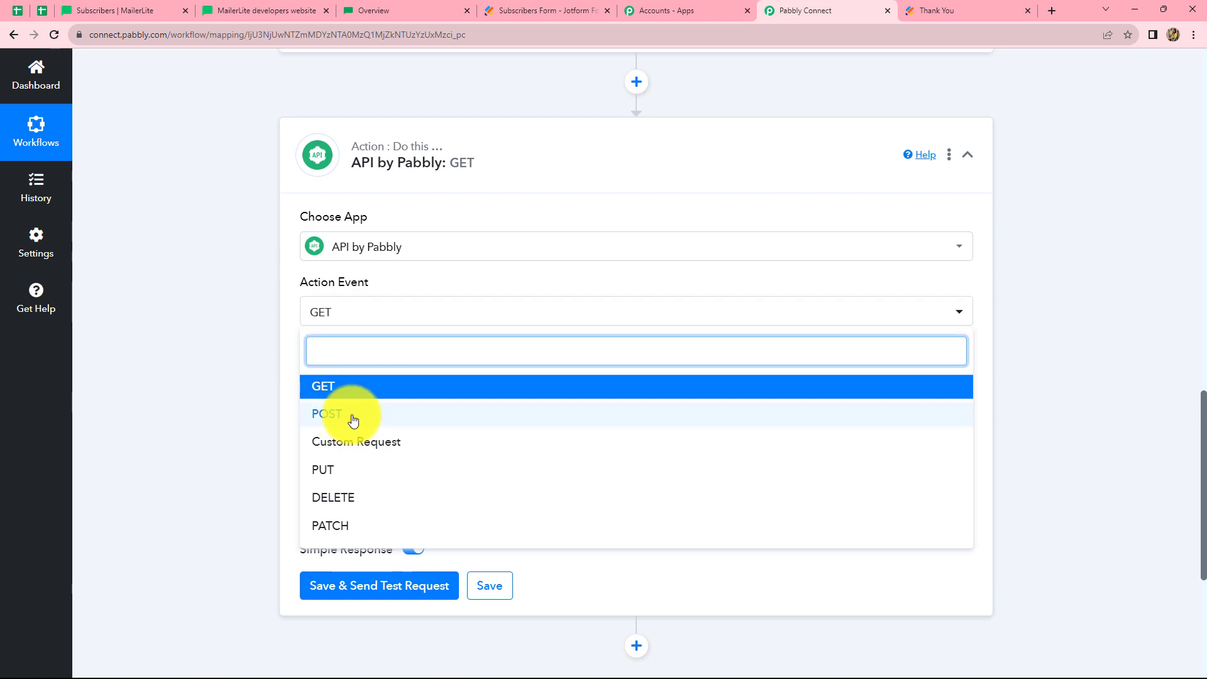
{"action": "left_click", "coordinate": [353, 419]}
{"action": "scroll", "coordinate": [176, 390], "scroll_direction": "up", "scroll_amount": 6}
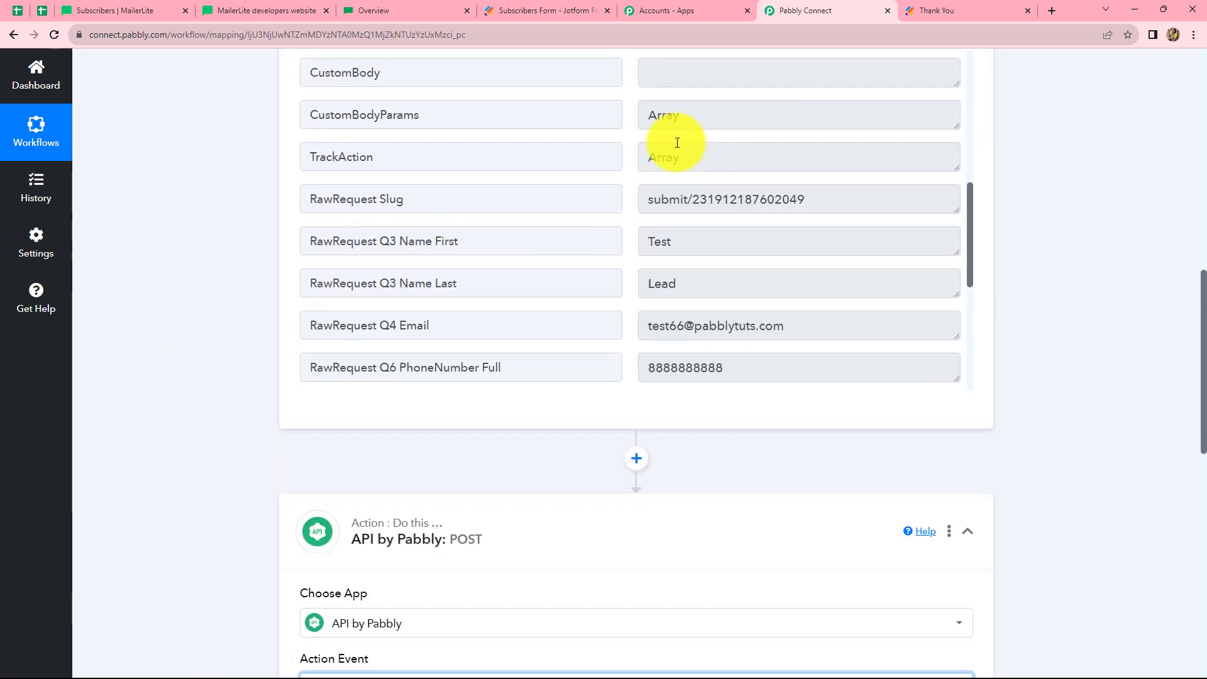
{"action": "scroll", "coordinate": [463, 470], "scroll_direction": "down", "scroll_amount": 4}
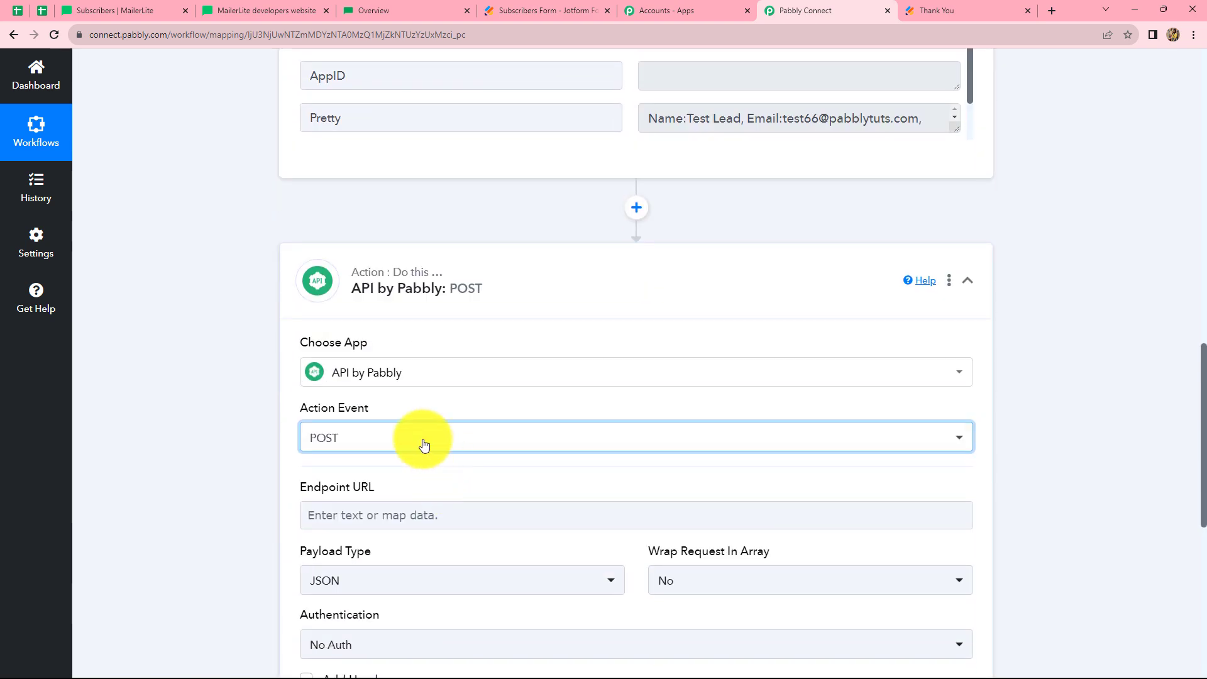
{"action": "left_click", "coordinate": [423, 435]}
{"action": "scroll", "coordinate": [1163, 524], "scroll_direction": "down", "scroll_amount": 2}
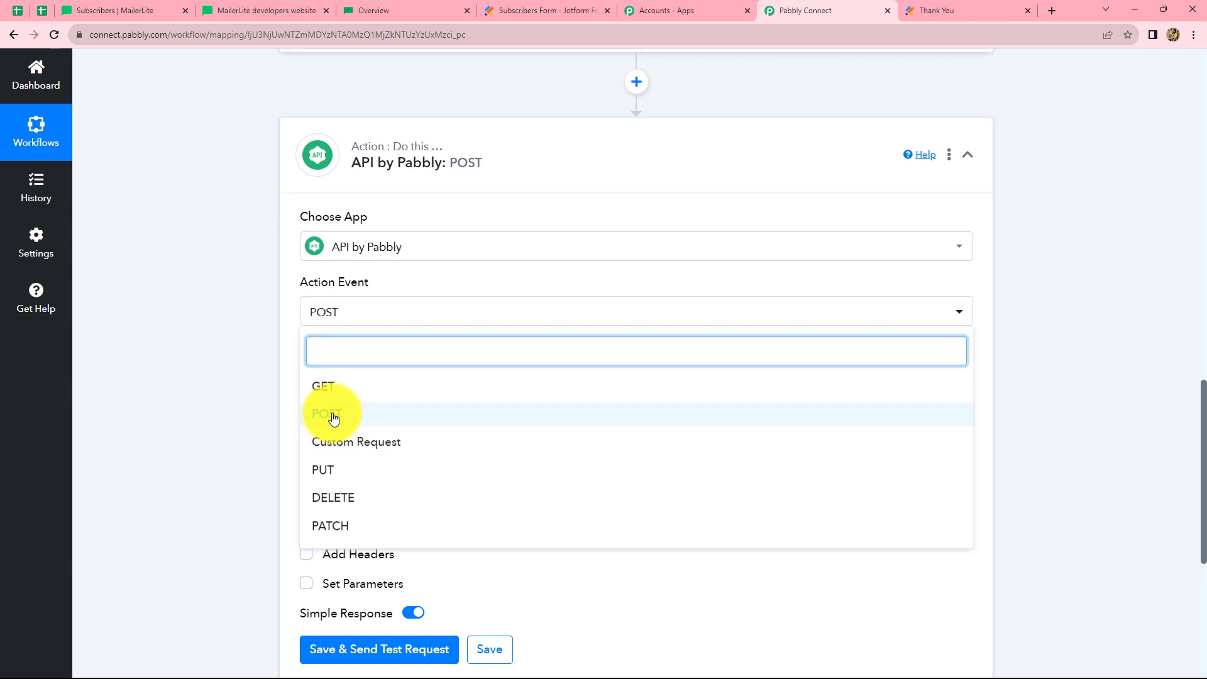
{"action": "left_click", "coordinate": [333, 418]}
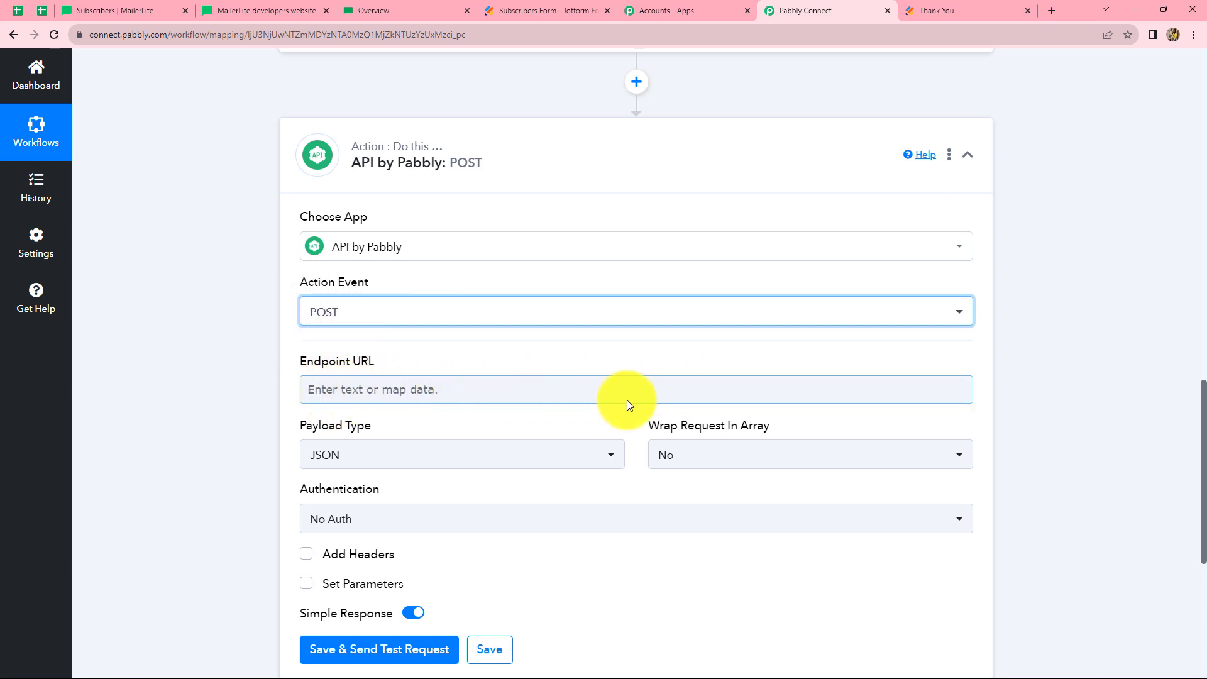
- Open the MailerLite Classic API reference on the MailerLite developers site
{"action": "left_click", "coordinate": [266, 9]}
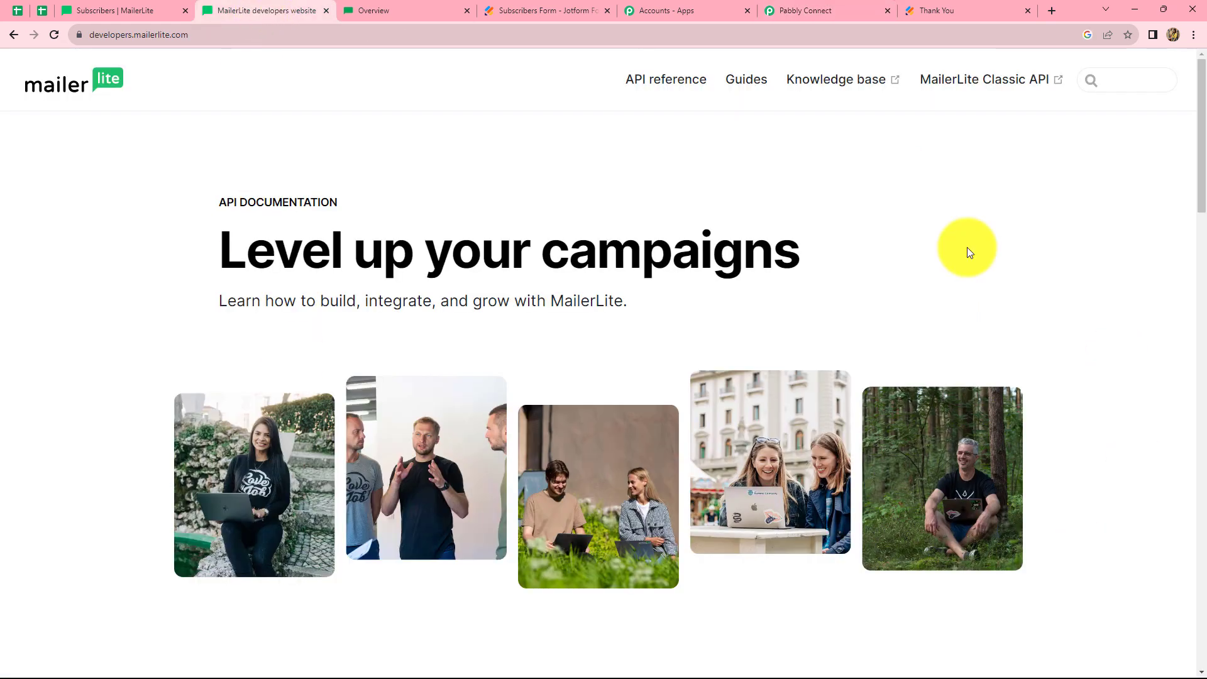
{"action": "left_click", "coordinate": [972, 84]}
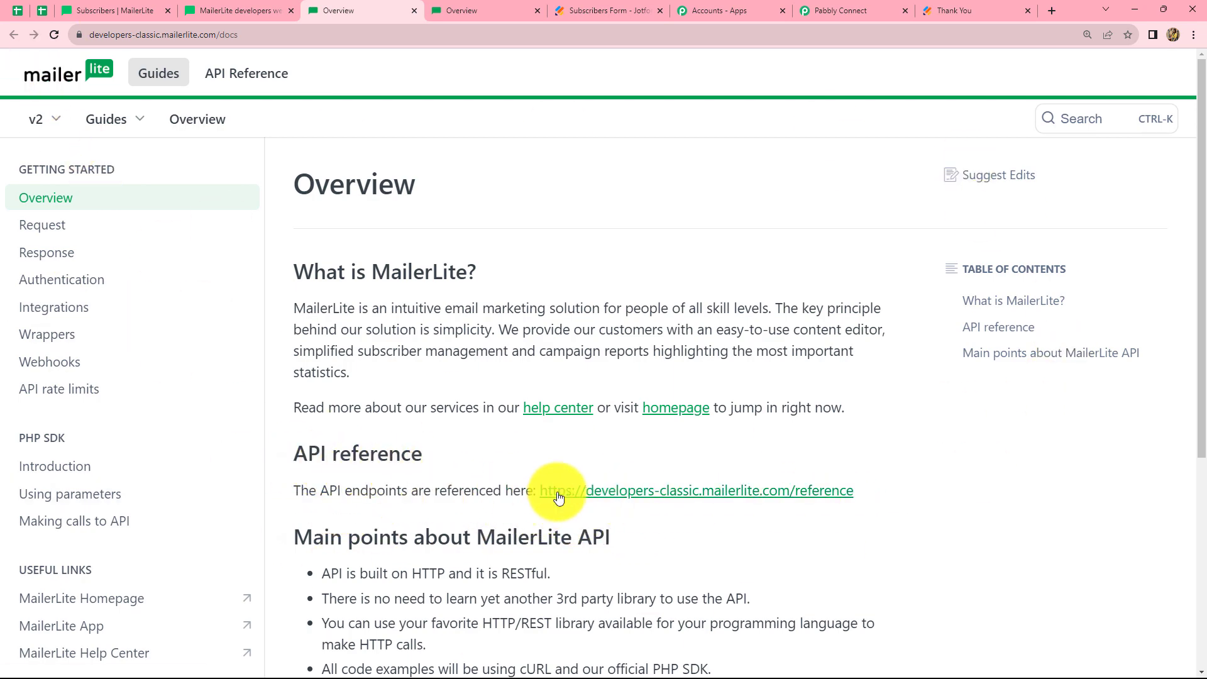
{"action": "left_click", "coordinate": [589, 491]}
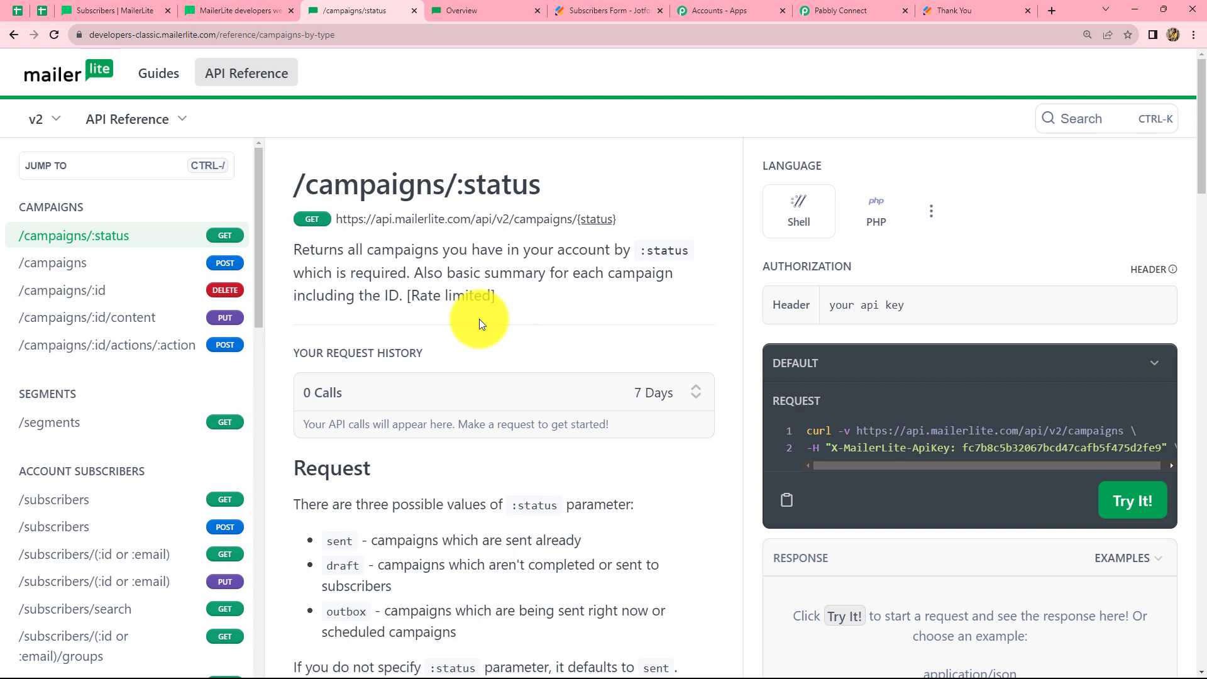
{"action": "scroll", "coordinate": [480, 319], "scroll_direction": "down", "scroll_amount": 1}
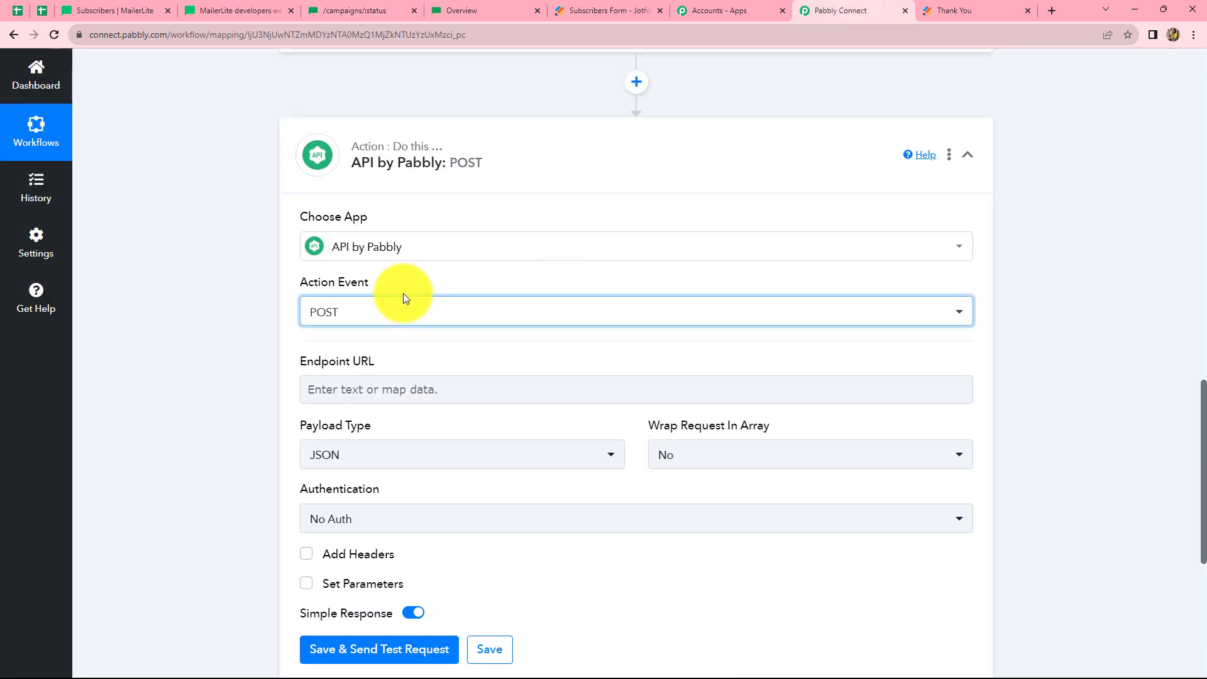
{"action": "left_click", "coordinate": [337, 314]}
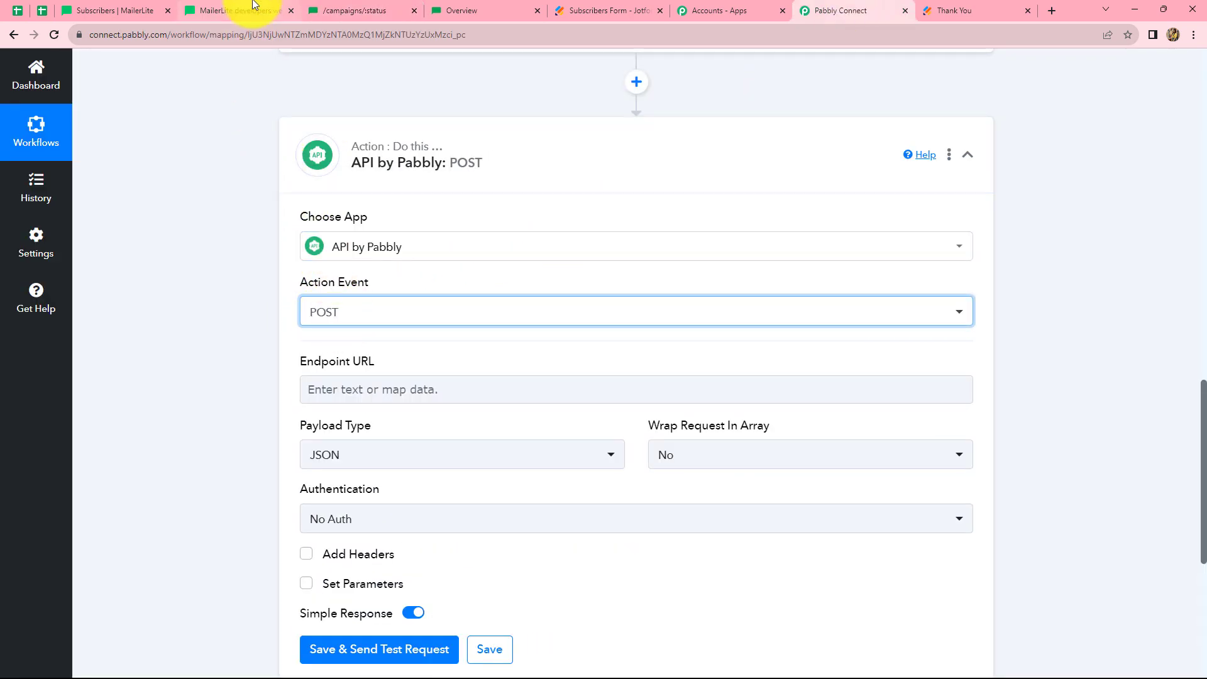
{"action": "left_click", "coordinate": [355, 11]}
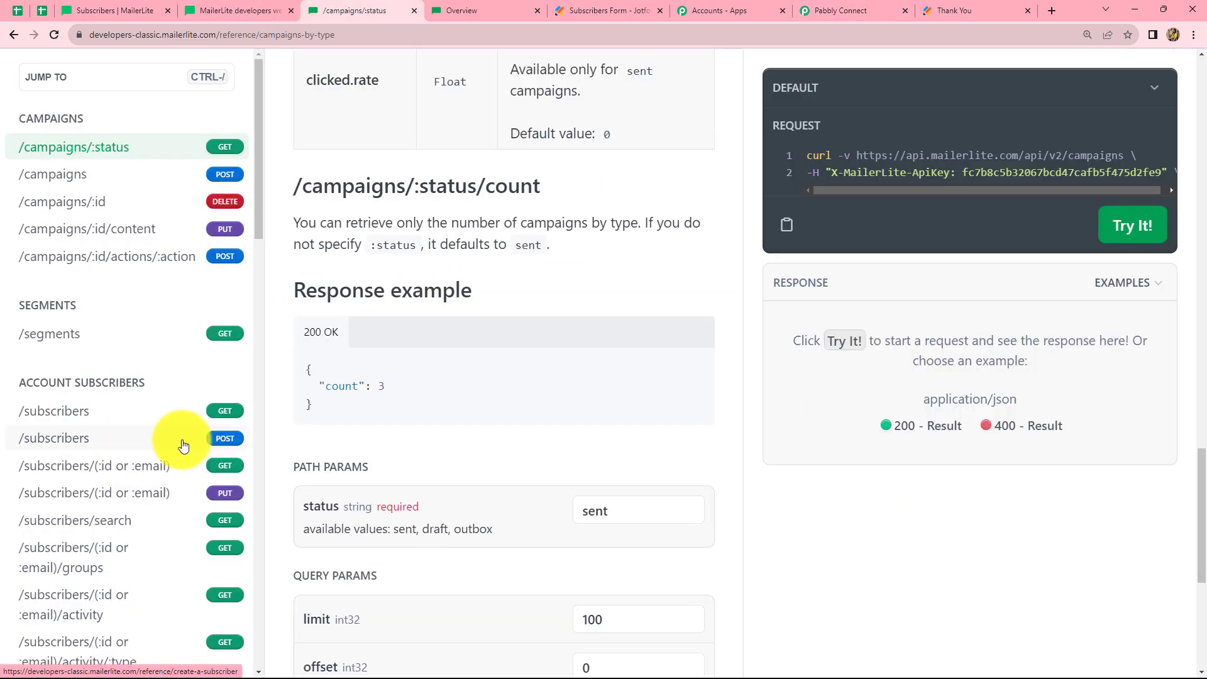
{"action": "left_click", "coordinate": [219, 443]}
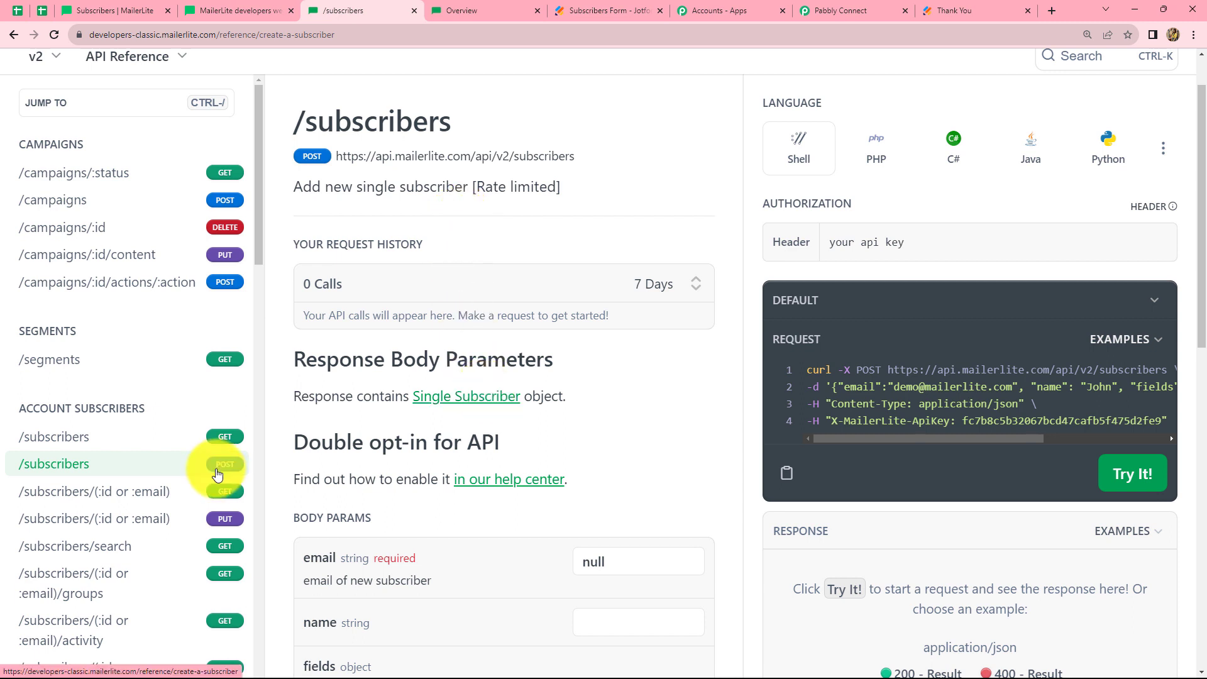
{"action": "left_click_drag", "start_coordinate": [336, 154], "coordinate": [595, 156]}
{"action": "key", "text": "ctrl+c"}
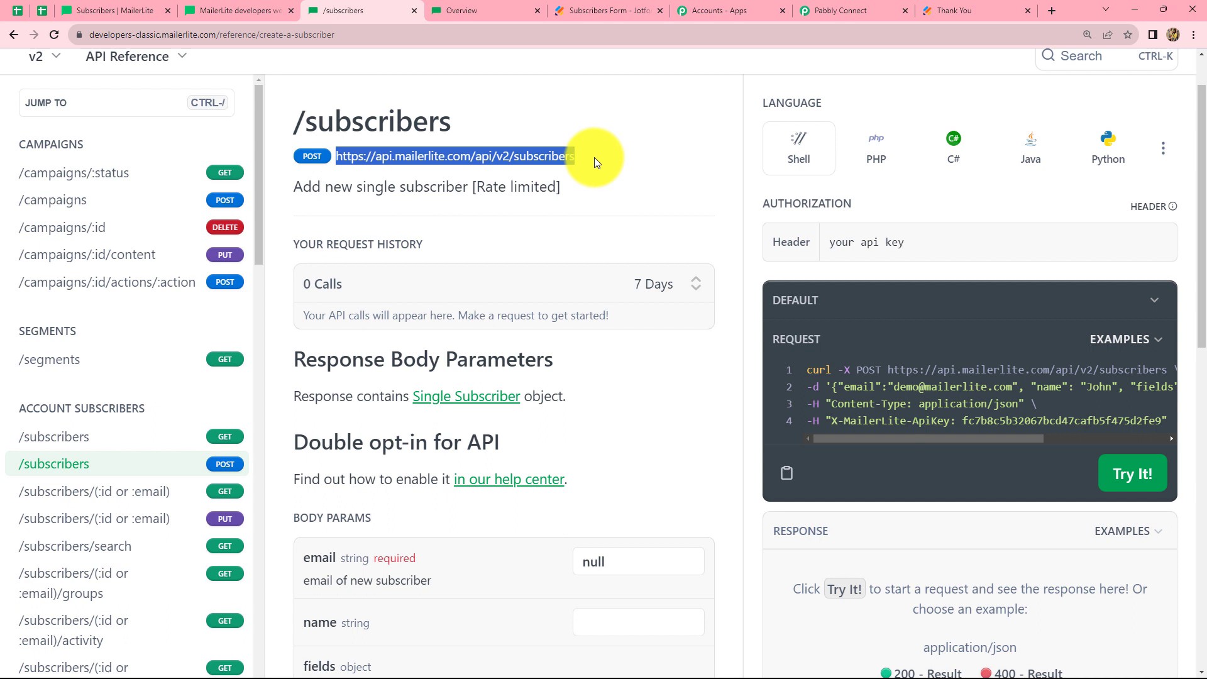
{"action": "left_click", "coordinate": [862, 8]}
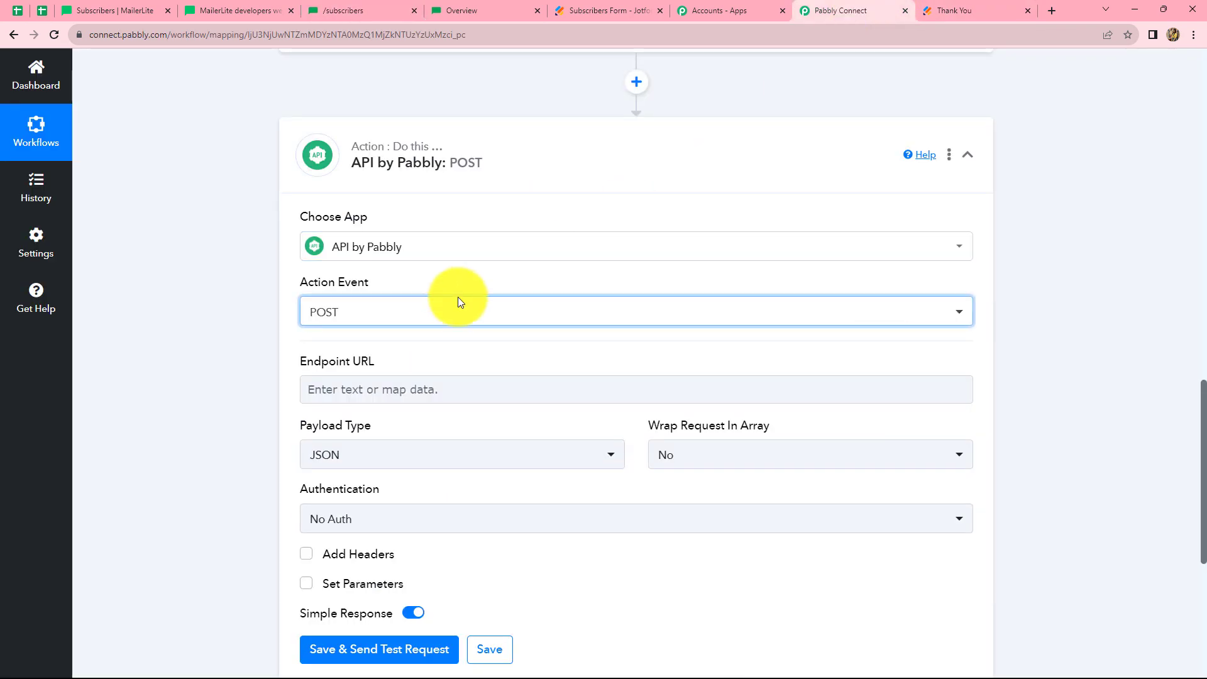
{"action": "left_click", "coordinate": [364, 396]}
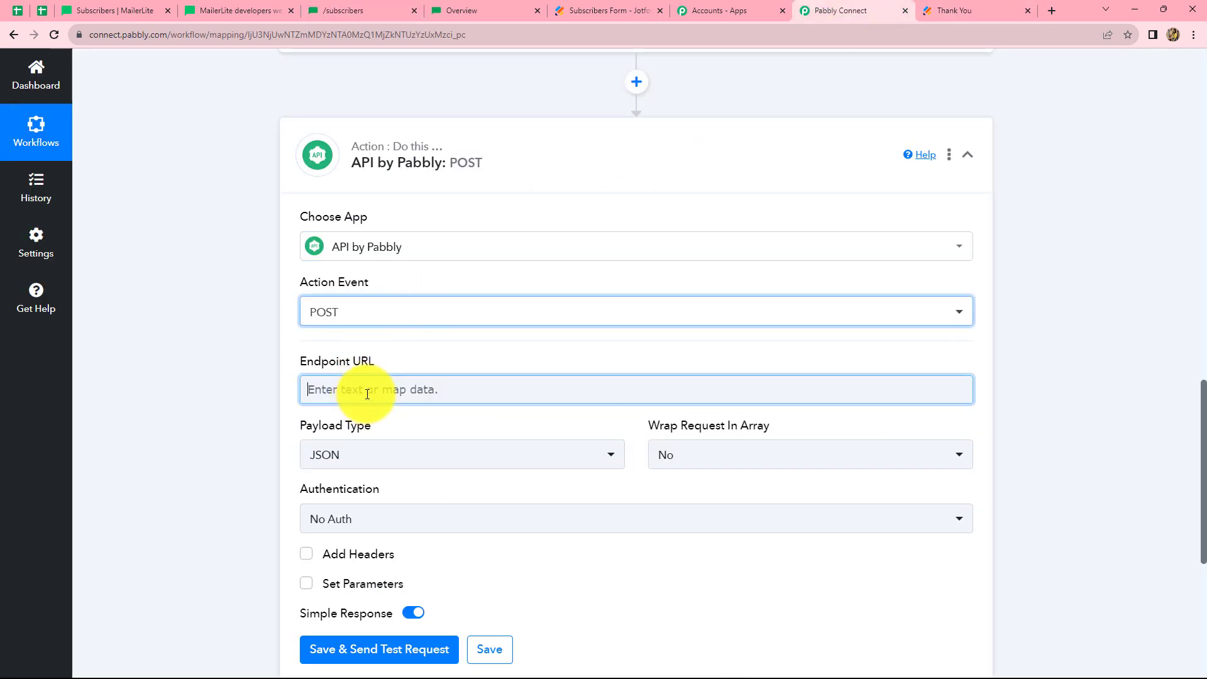
{"action": "key", "text": "ctrl+v"}
{"action": "left_click", "coordinate": [1039, 388]}
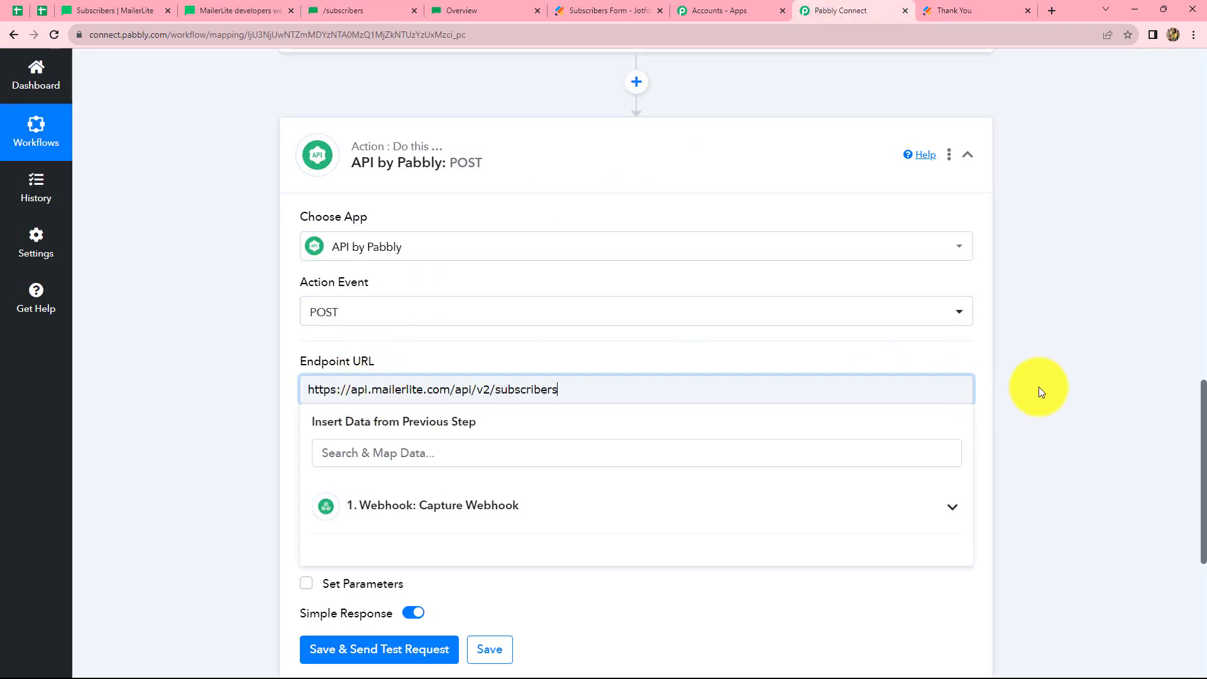
- Confirm the payload type is JSON and review the Wrap Request In Array options
{"action": "scroll", "coordinate": [453, 334], "scroll_direction": "down", "scroll_amount": 3}
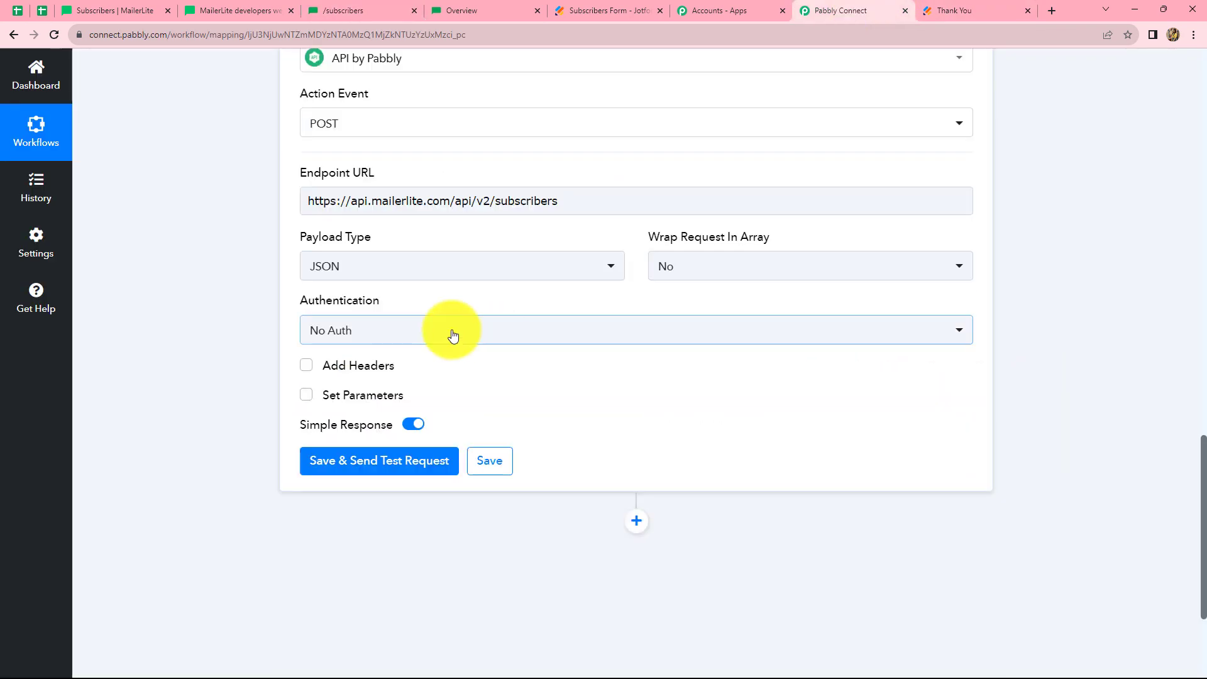
{"action": "left_click", "coordinate": [365, 272]}
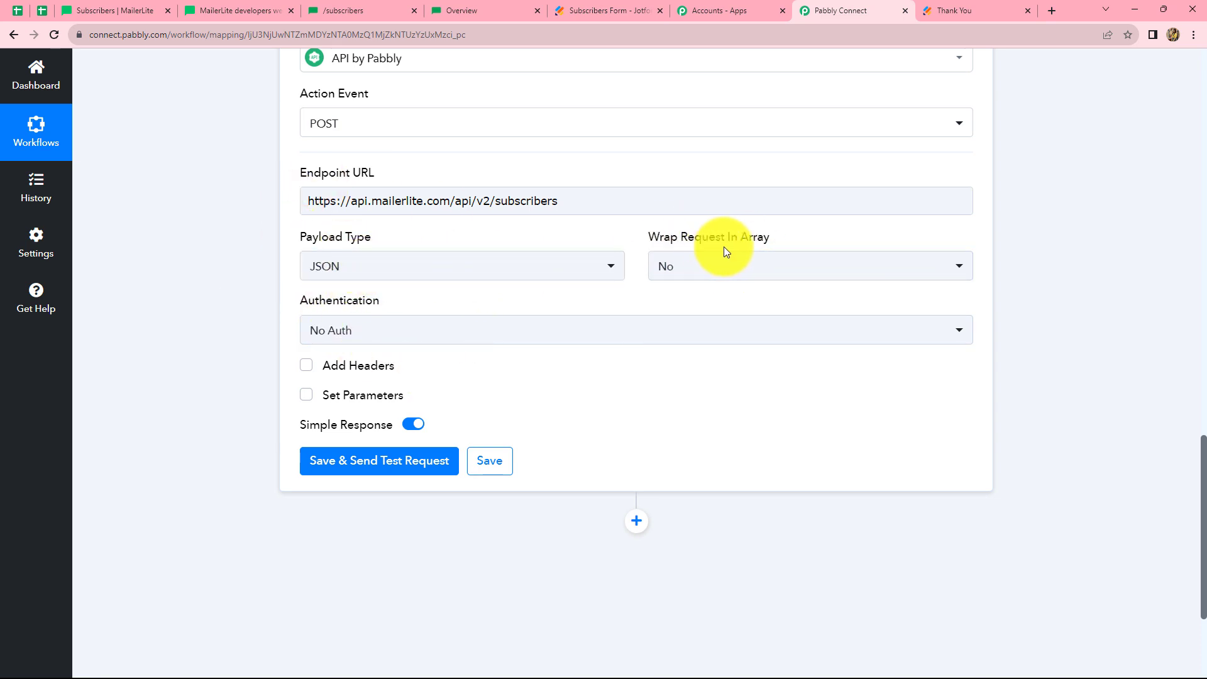
{"action": "left_click", "coordinate": [723, 272]}
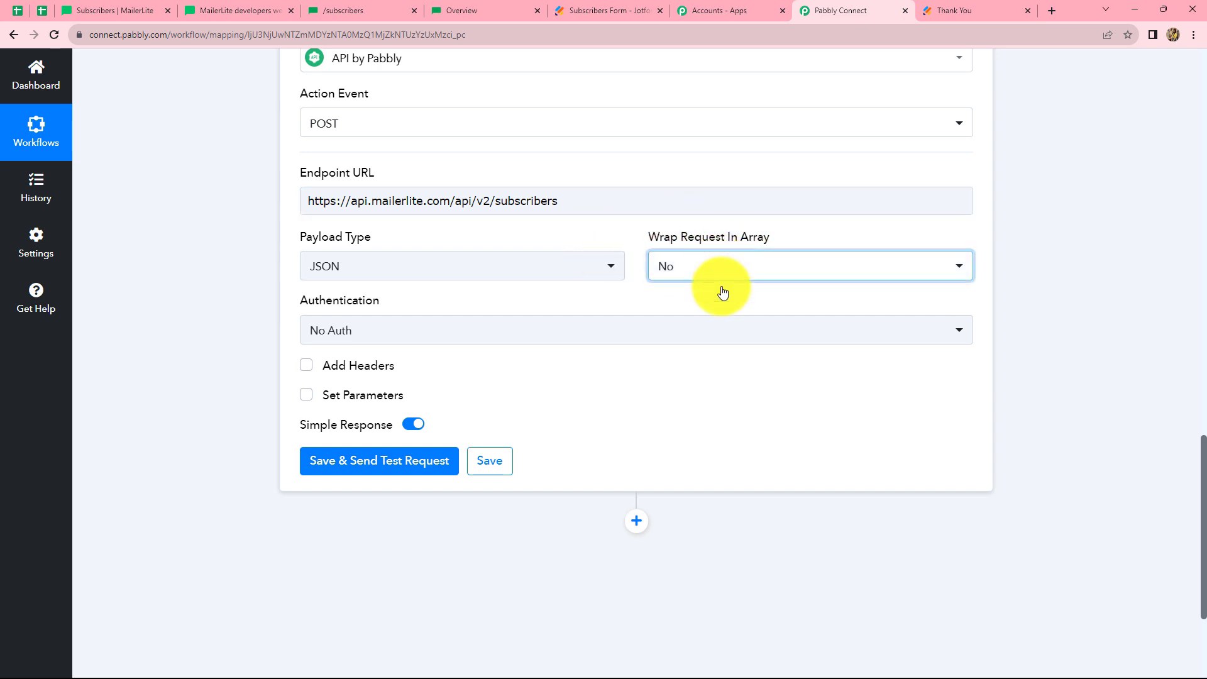
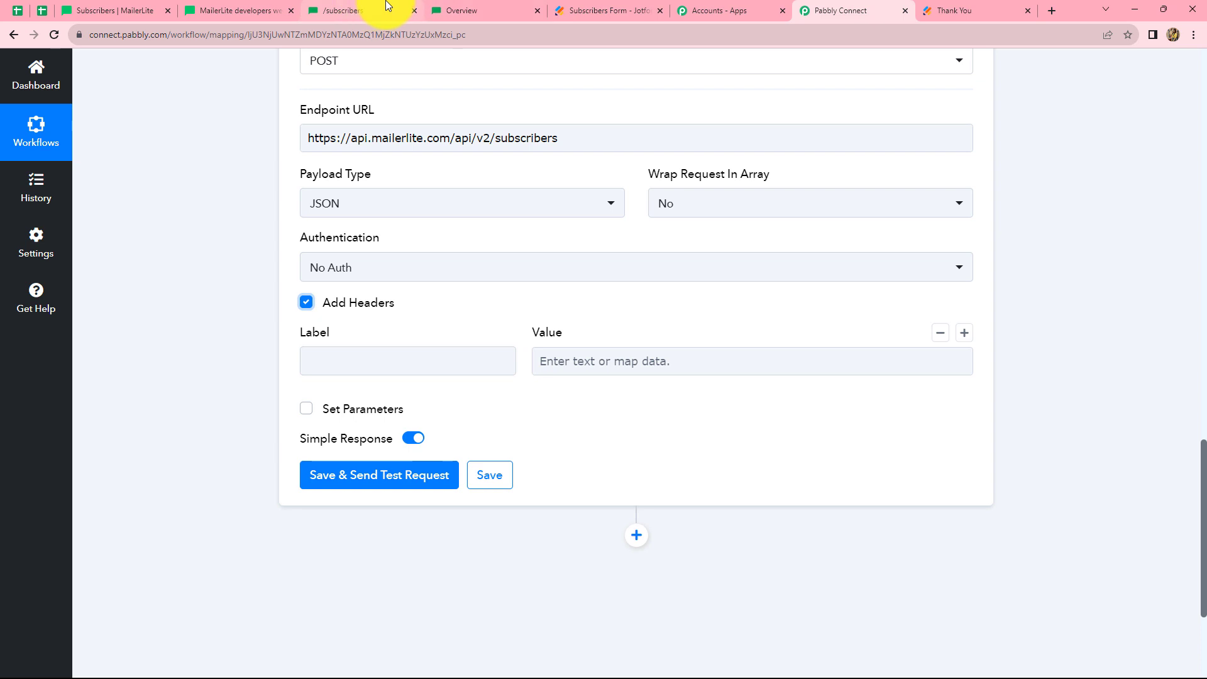
- Copy X-MailerLite-ApiKey from the docs' curl sample into the request header Label field
{"action": "left_click", "coordinate": [396, 9]}
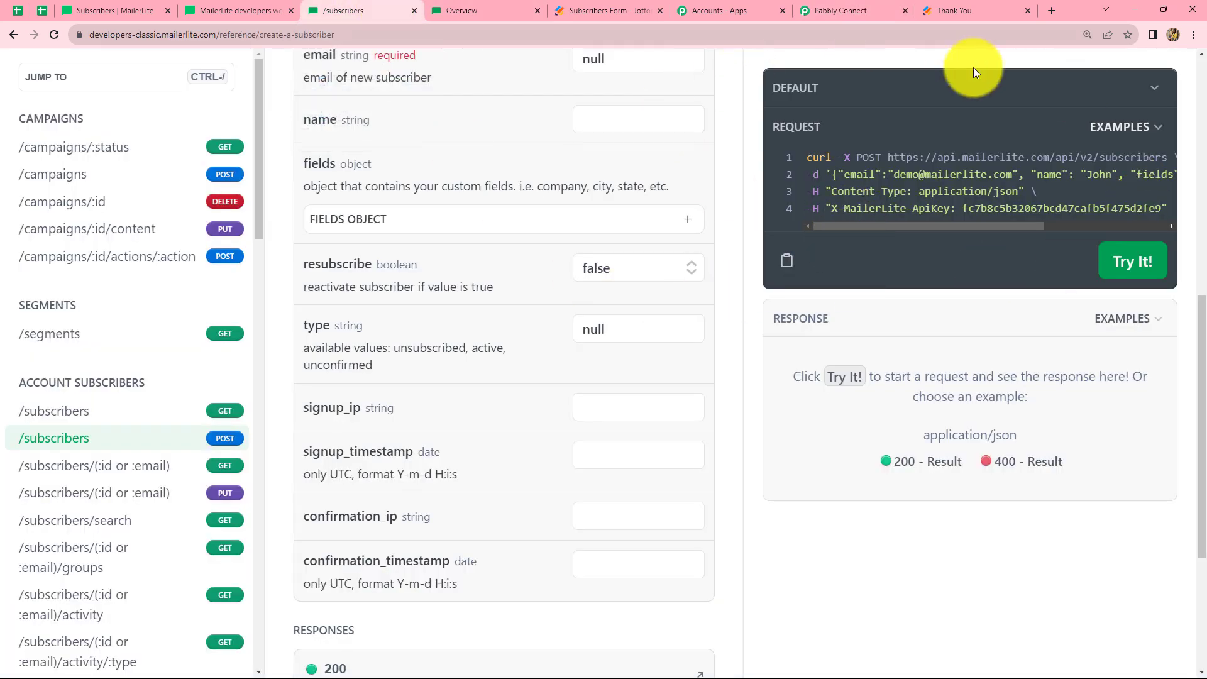
{"action": "left_click_drag", "start_coordinate": [952, 208], "coordinate": [832, 208]}
{"action": "key", "text": "ctrl+c"}
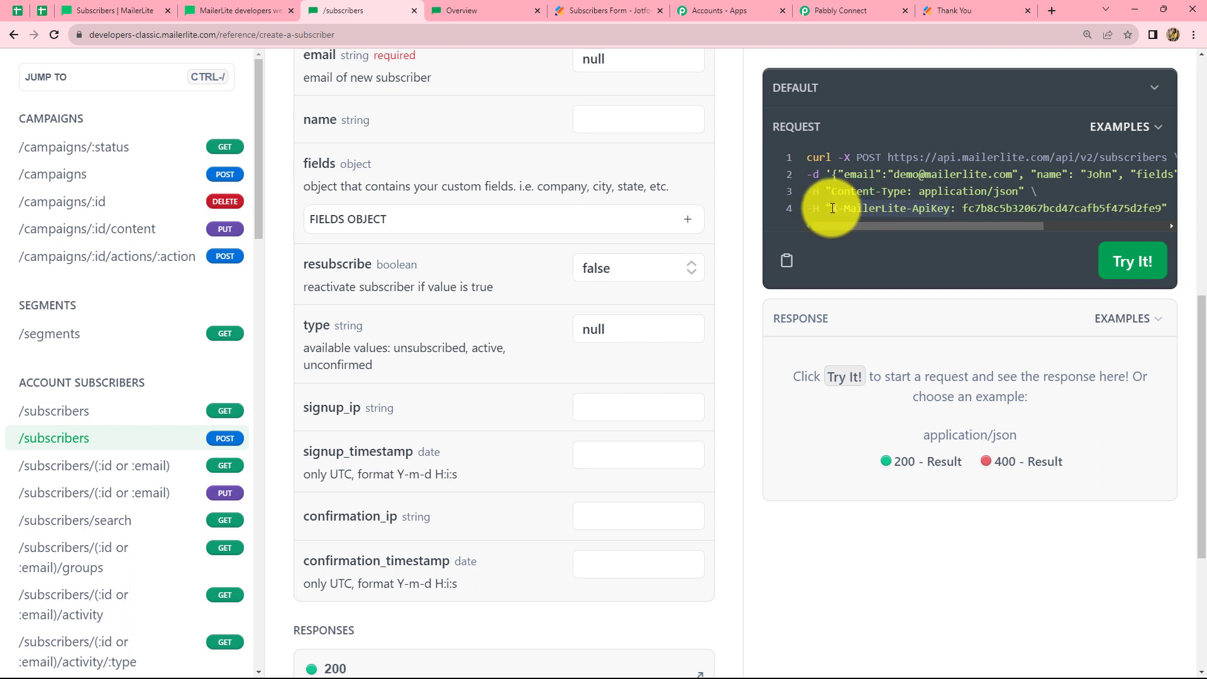
{"action": "left_click", "coordinate": [832, 9]}
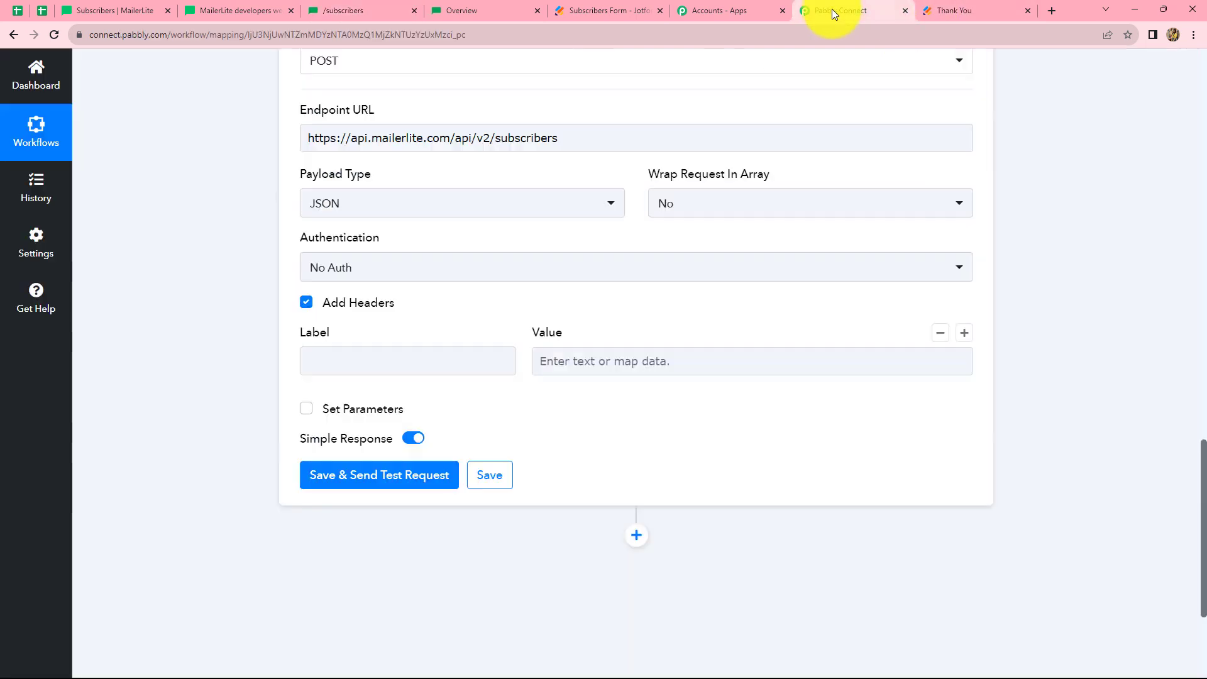
{"action": "left_click", "coordinate": [377, 361]}
{"action": "key", "text": "ctrl+v"}
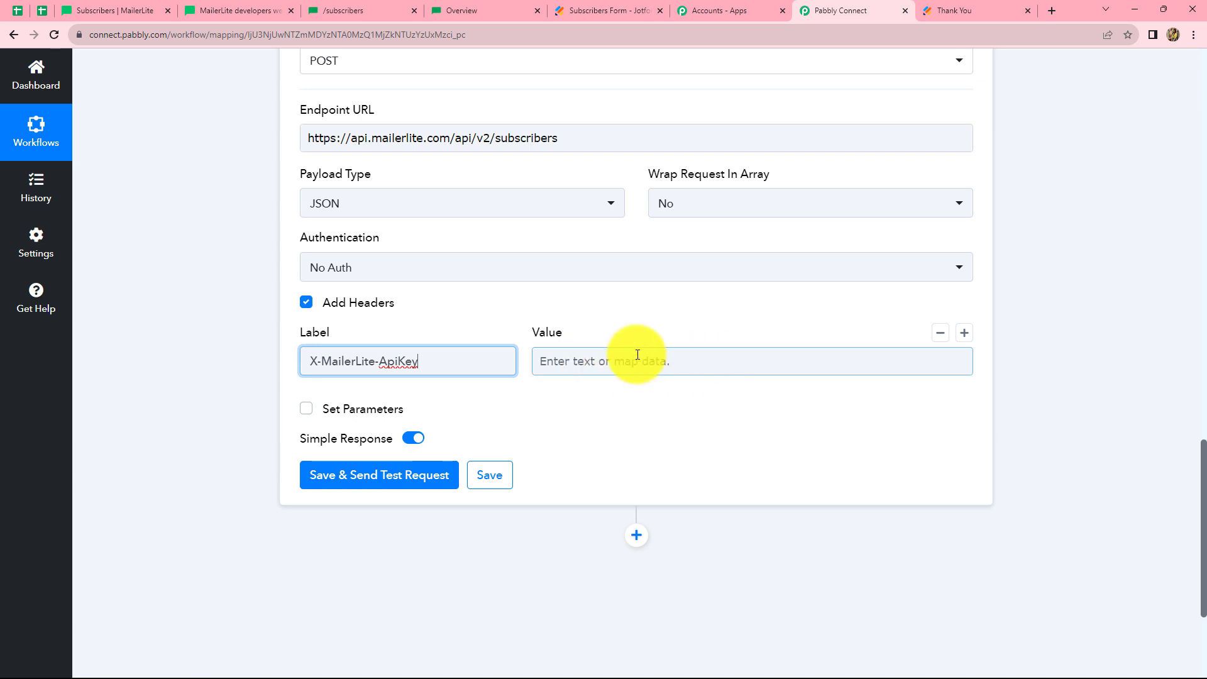
{"action": "left_click", "coordinate": [600, 368]}
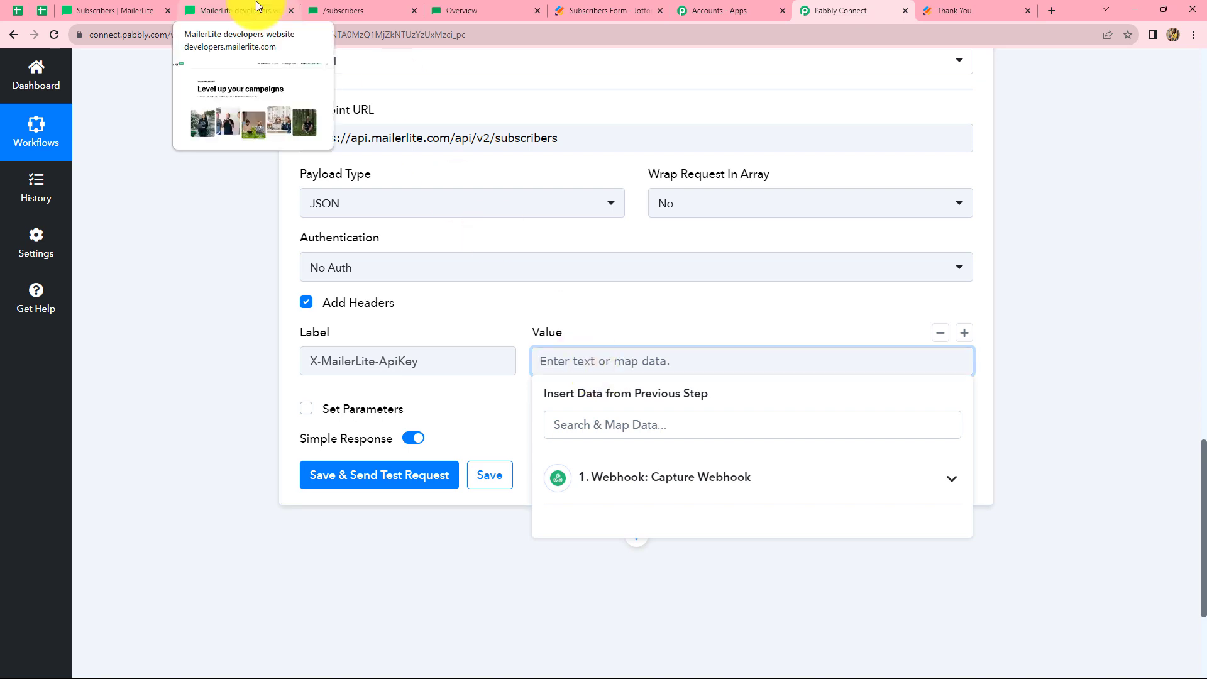
{"action": "left_click", "coordinate": [104, 10]}
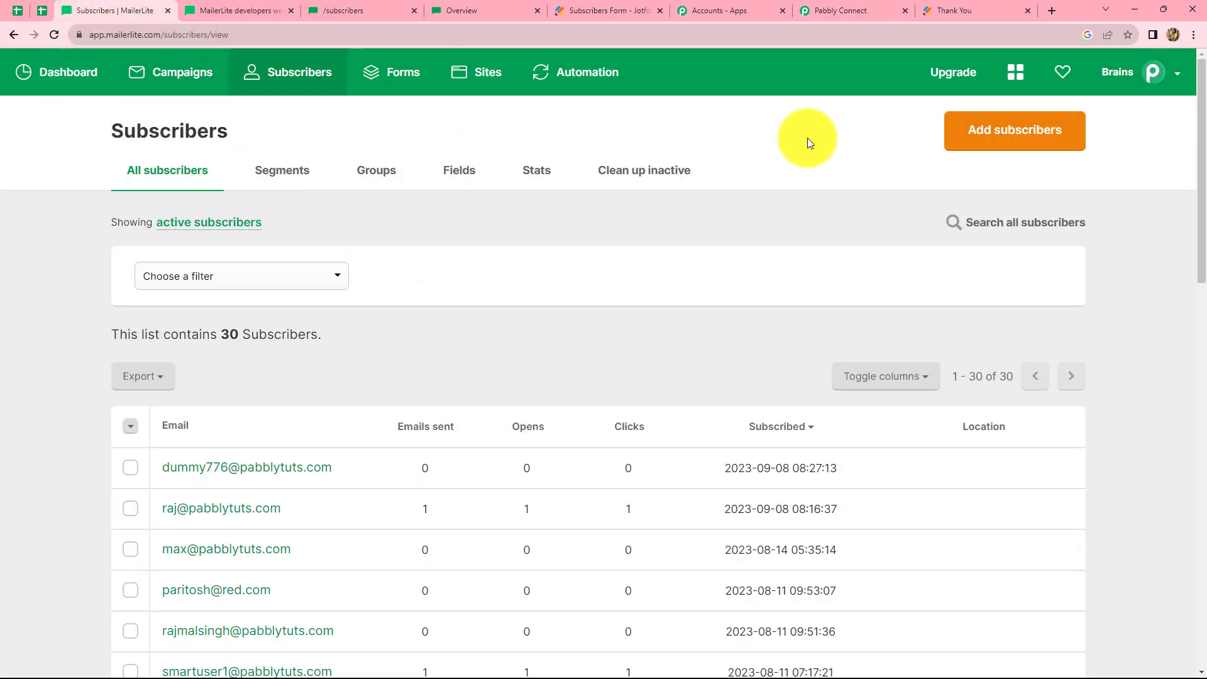
- Copy the API key from MailerLite's Developer API integration and paste it as the header Value
{"action": "left_click", "coordinate": [1177, 74]}
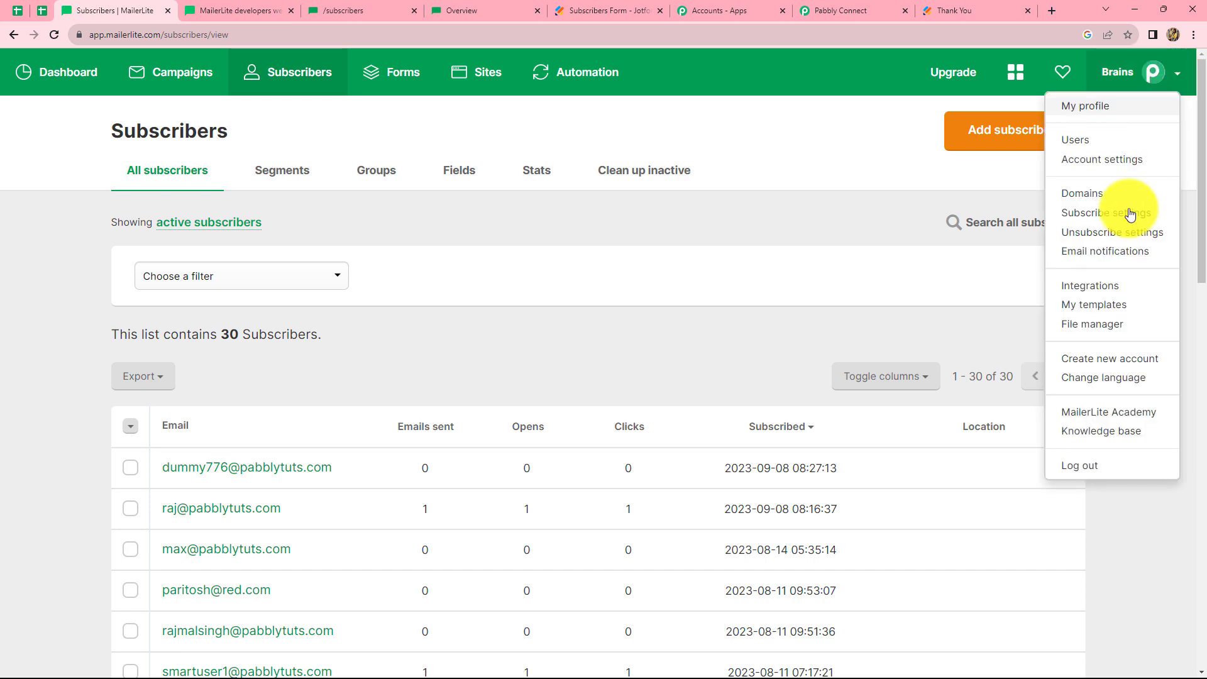
{"action": "left_click", "coordinate": [1109, 288]}
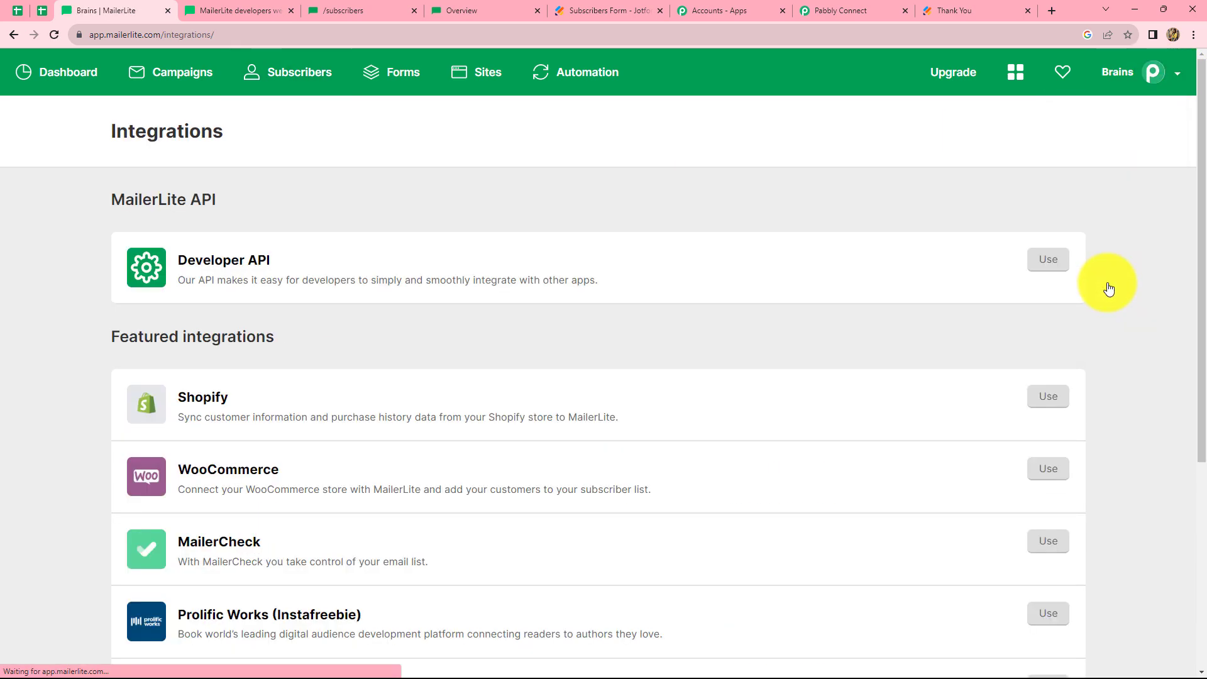
{"action": "scroll", "coordinate": [479, 314], "scroll_direction": "down", "scroll_amount": 3}
{"action": "scroll", "coordinate": [450, 269], "scroll_direction": "up", "scroll_amount": 3}
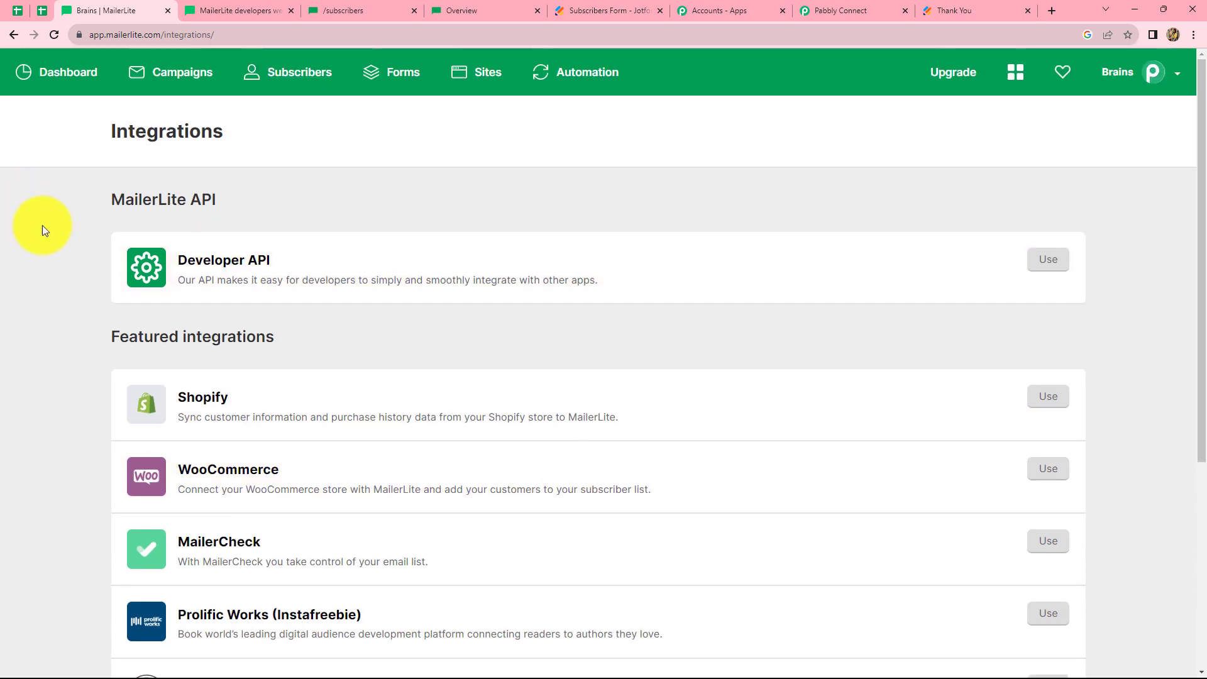
{"action": "left_click", "coordinate": [1043, 262]}
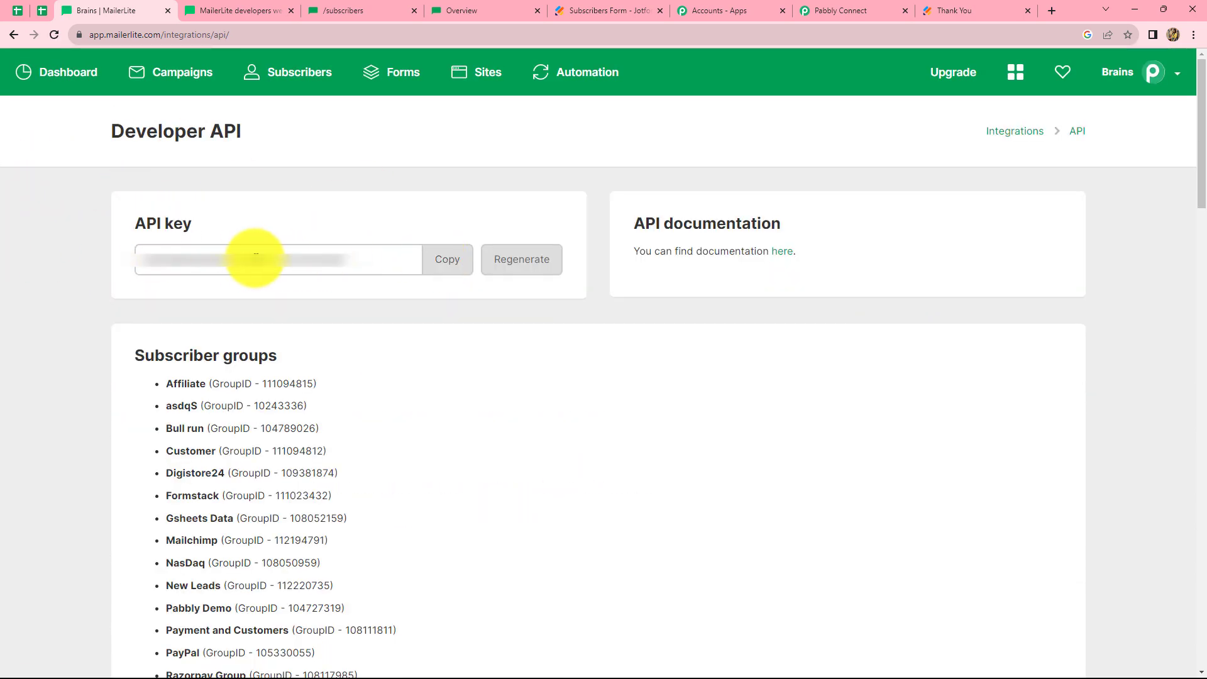
{"action": "left_click", "coordinate": [446, 261]}
{"action": "left_click", "coordinate": [830, 10]}
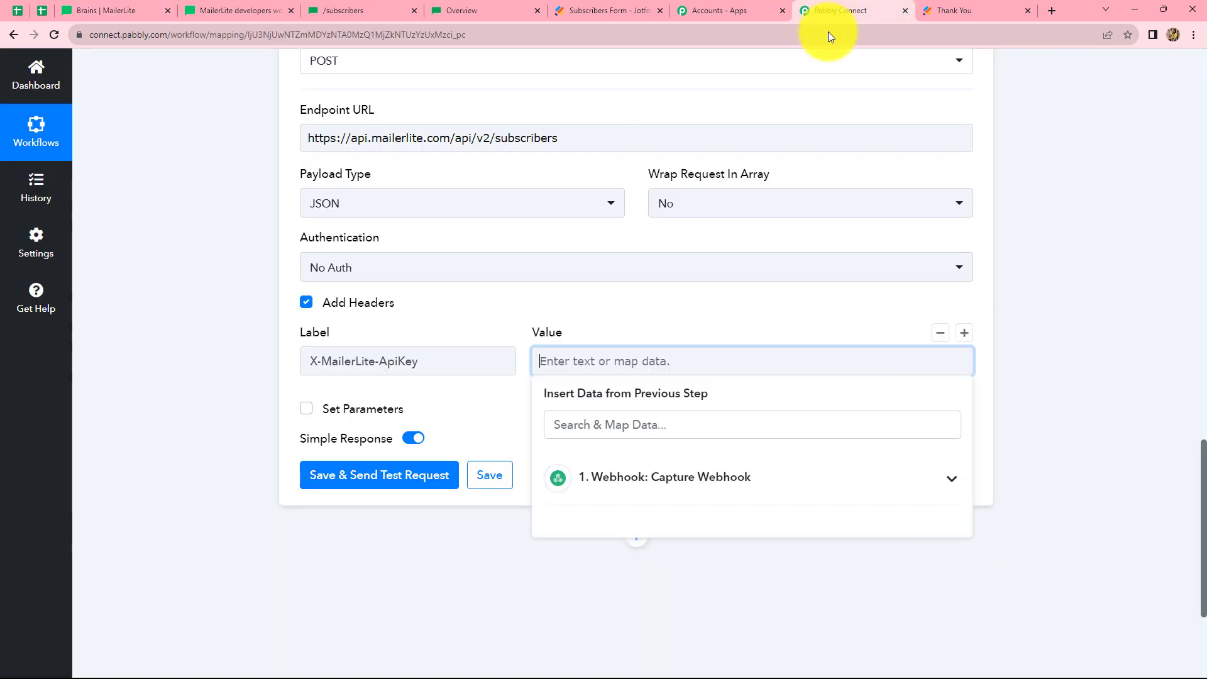
{"action": "key", "text": "ctrl+v"}
{"action": "left_click", "coordinate": [808, 329]}
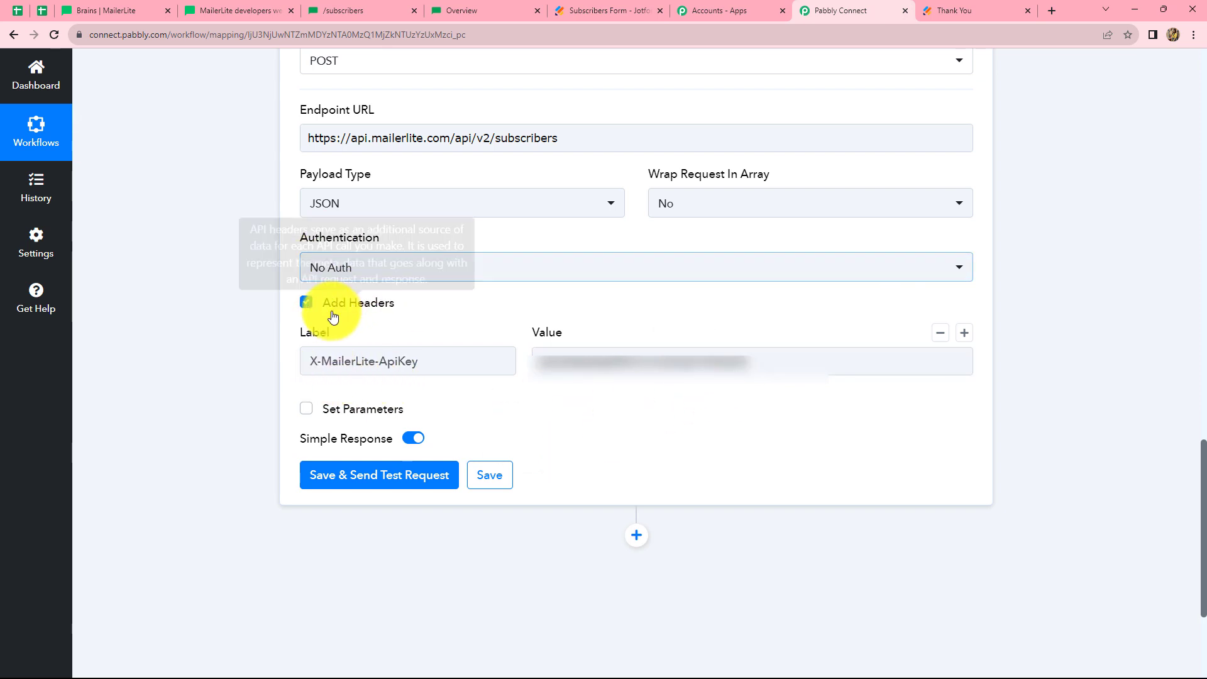
{"action": "left_click", "coordinate": [116, 10]}
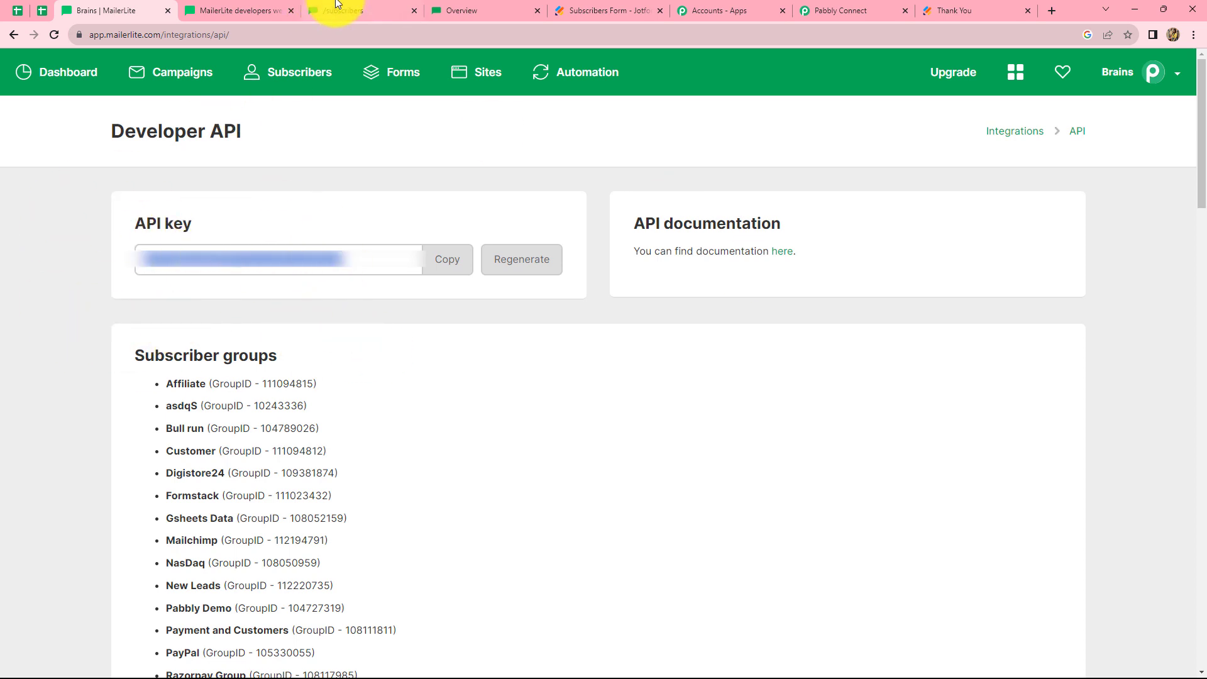
- Tick Set Parameters on the API by Pabbly request and review the create-subscriber body fields
{"action": "left_click", "coordinate": [805, 6]}
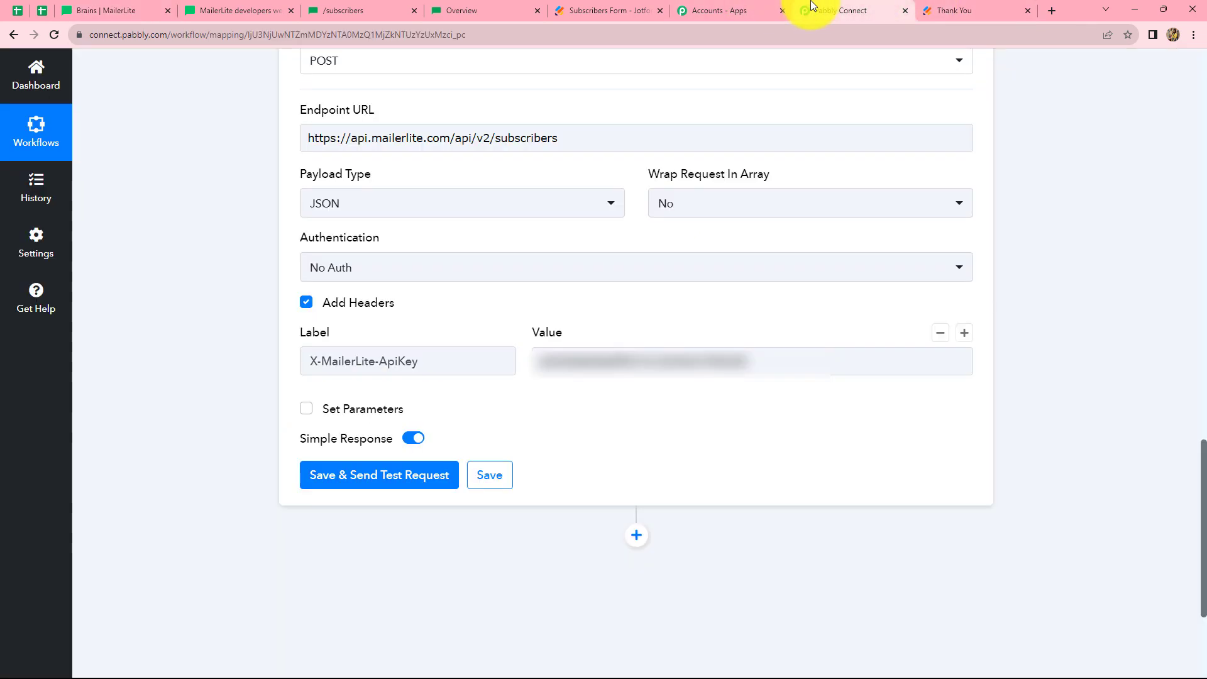
{"action": "left_click", "coordinate": [377, 10]}
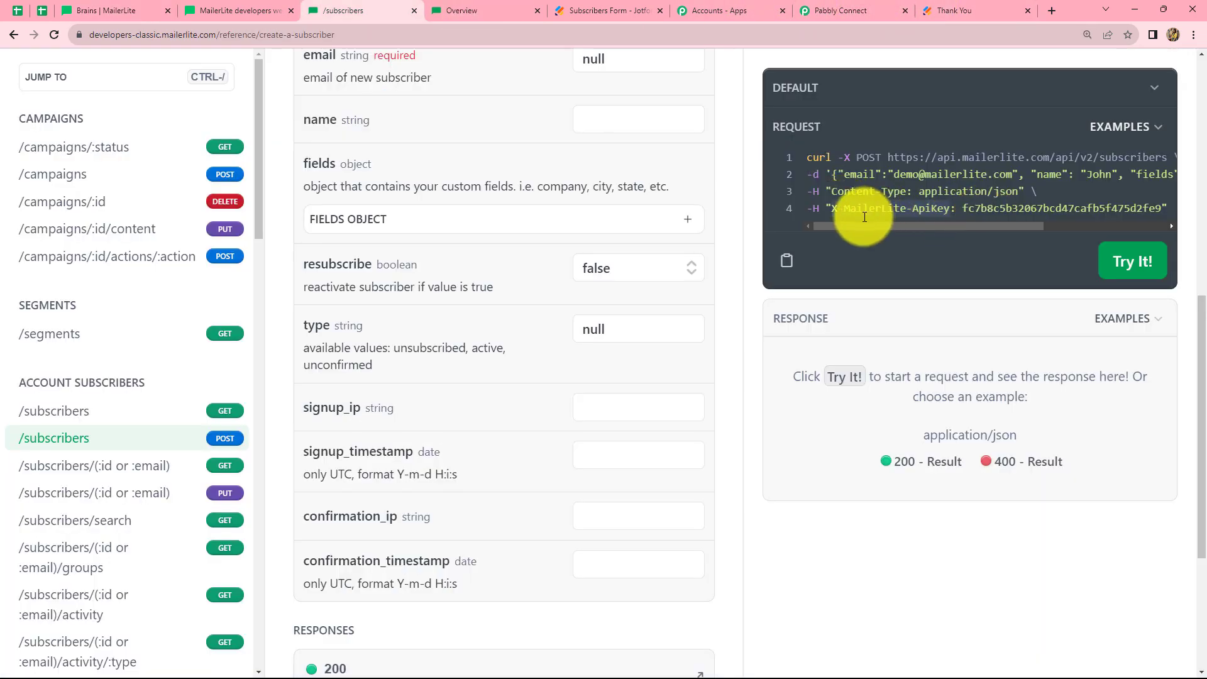
{"action": "left_click", "coordinate": [843, 10]}
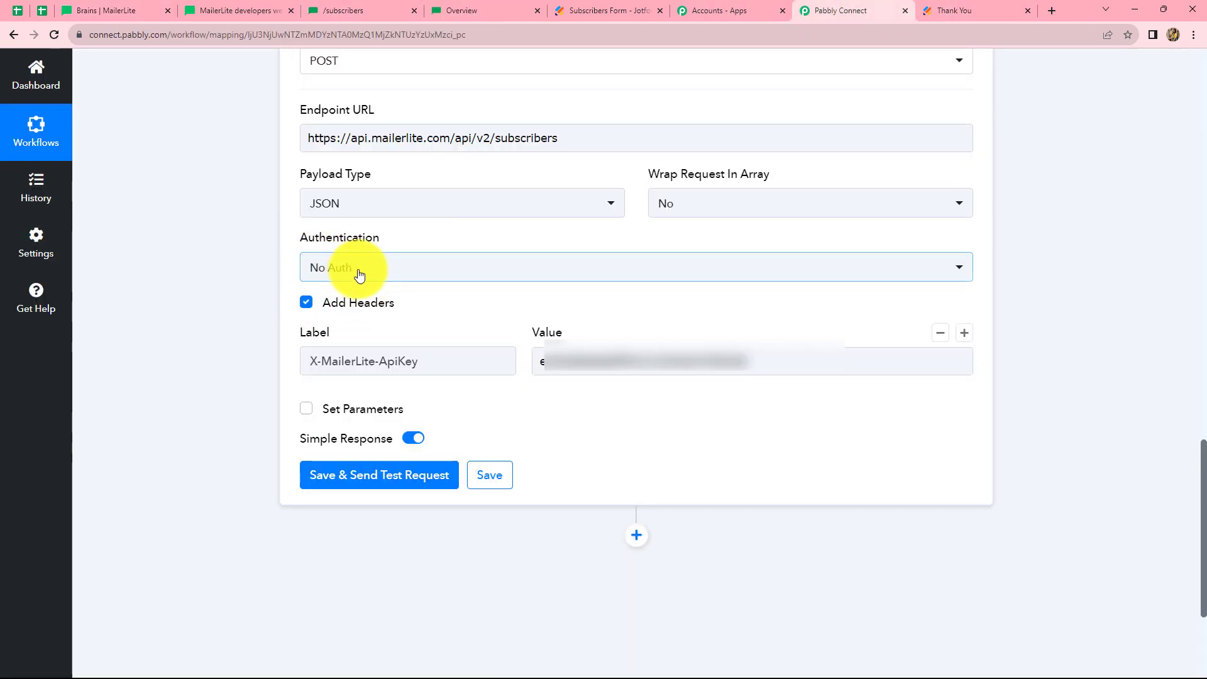
{"action": "left_click", "coordinate": [713, 415]}
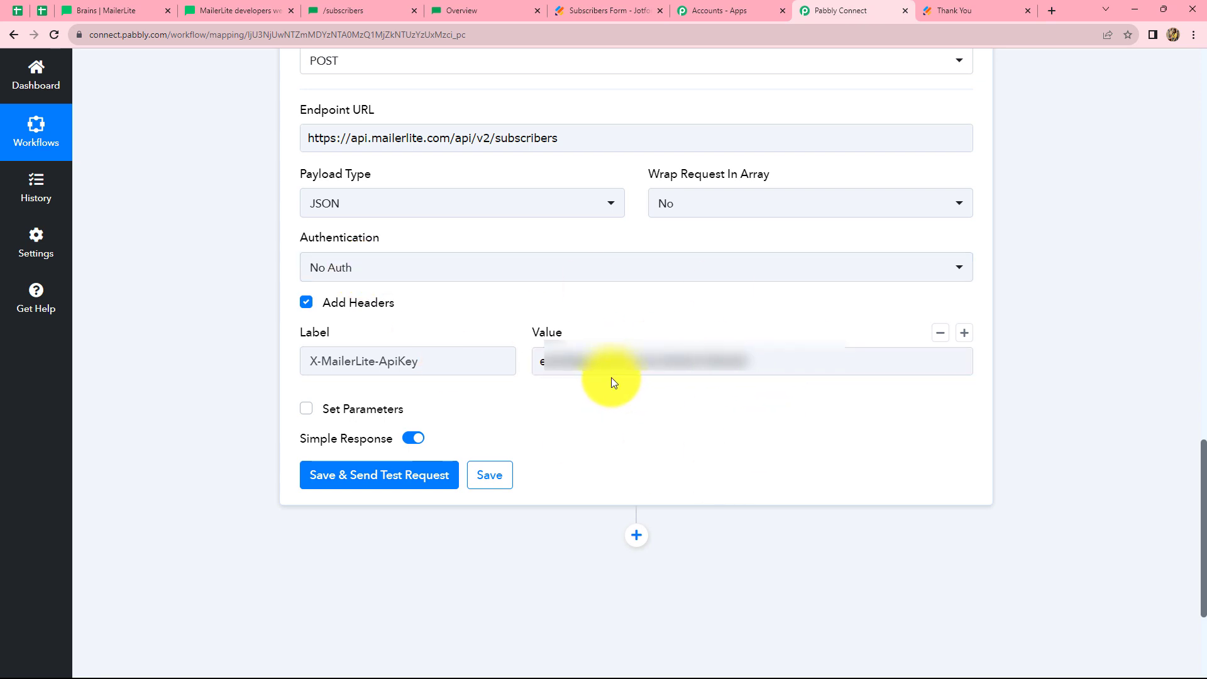
{"action": "left_click", "coordinate": [727, 371]}
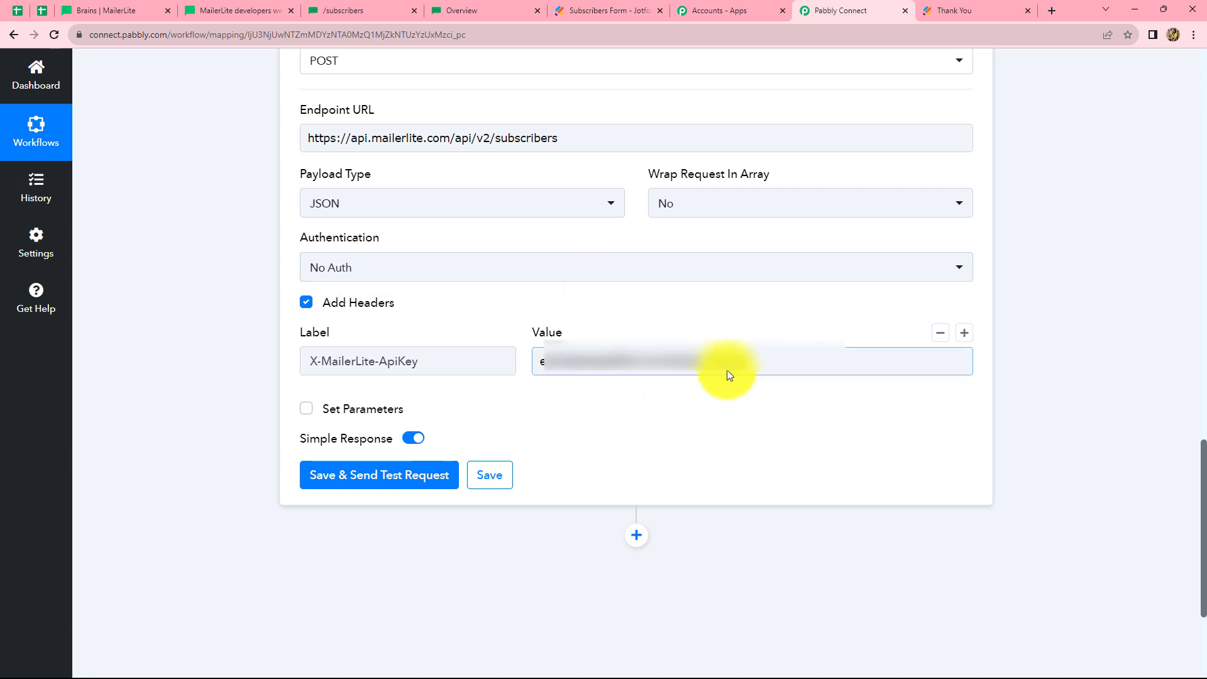
{"action": "left_click", "coordinate": [308, 409]}
{"action": "left_click", "coordinate": [572, 471]}
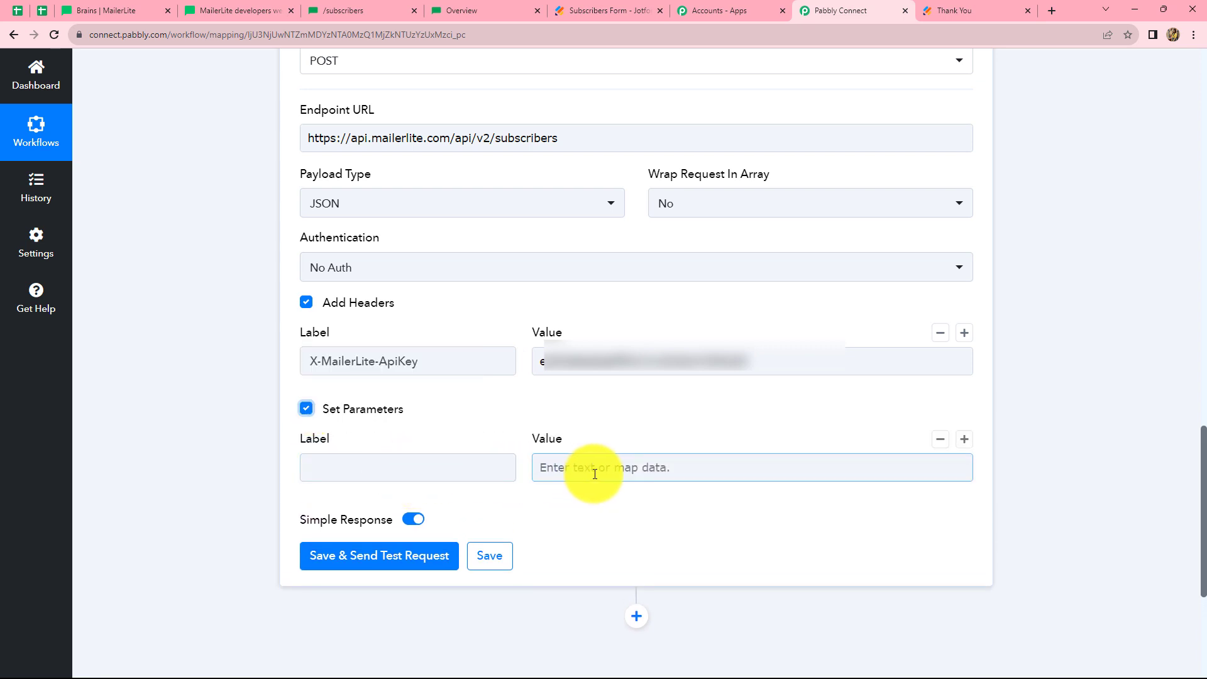
{"action": "left_click", "coordinate": [326, 8]}
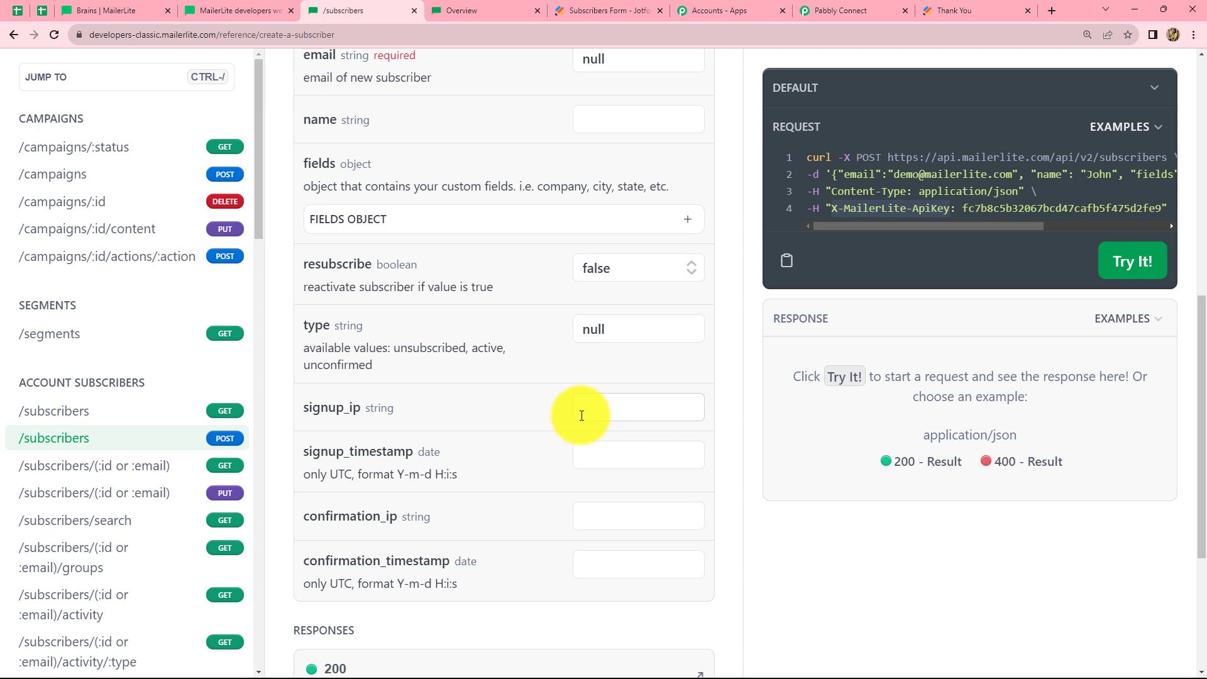
{"action": "scroll", "coordinate": [421, 189], "scroll_direction": "up", "scroll_amount": 2}
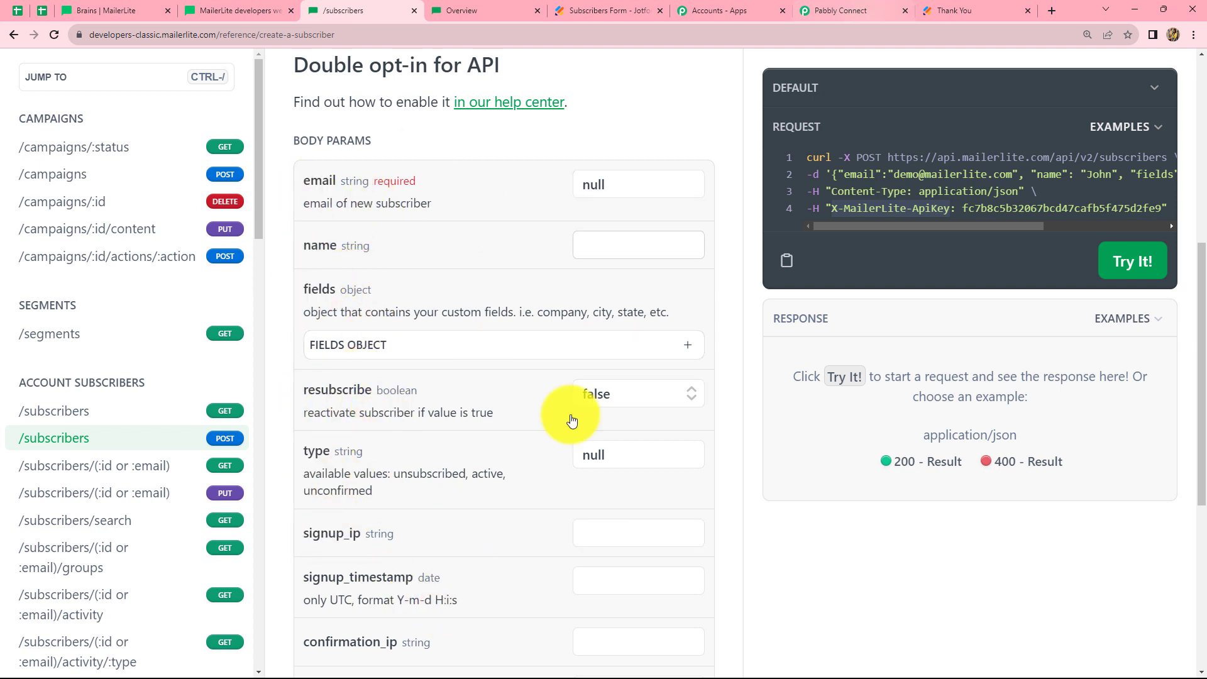
- Label the first parameter email and map its value to Webhook's RawRequest Q4 Email field
{"action": "left_click", "coordinate": [834, 8]}
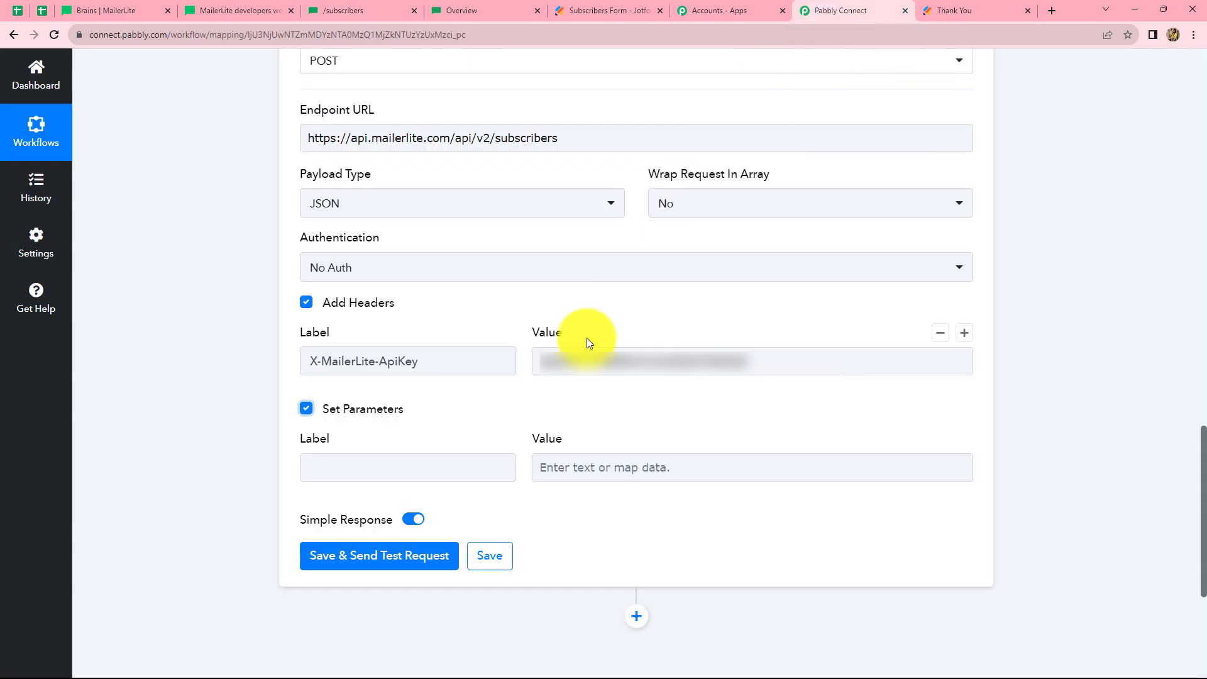
{"action": "scroll", "coordinate": [503, 339], "scroll_direction": "down", "scroll_amount": 2}
{"action": "left_click", "coordinate": [362, 341]}
{"action": "type", "text": "em"}
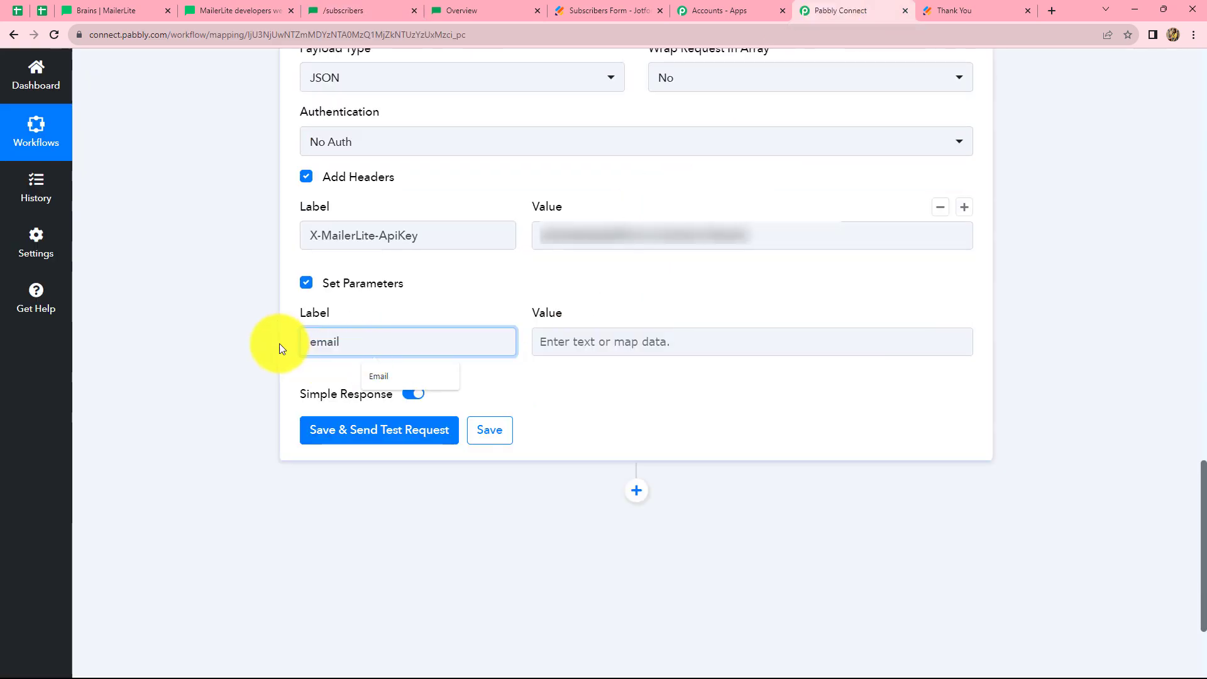
{"action": "type", "text": "ail"}
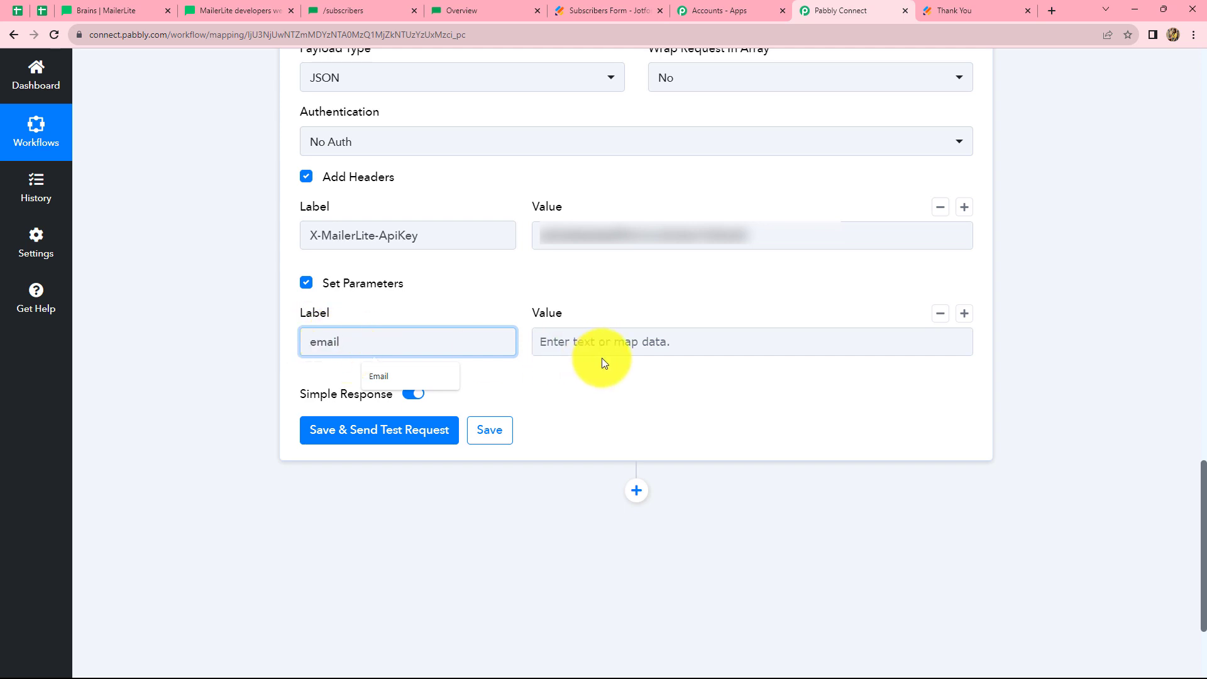
{"action": "left_click", "coordinate": [581, 344]}
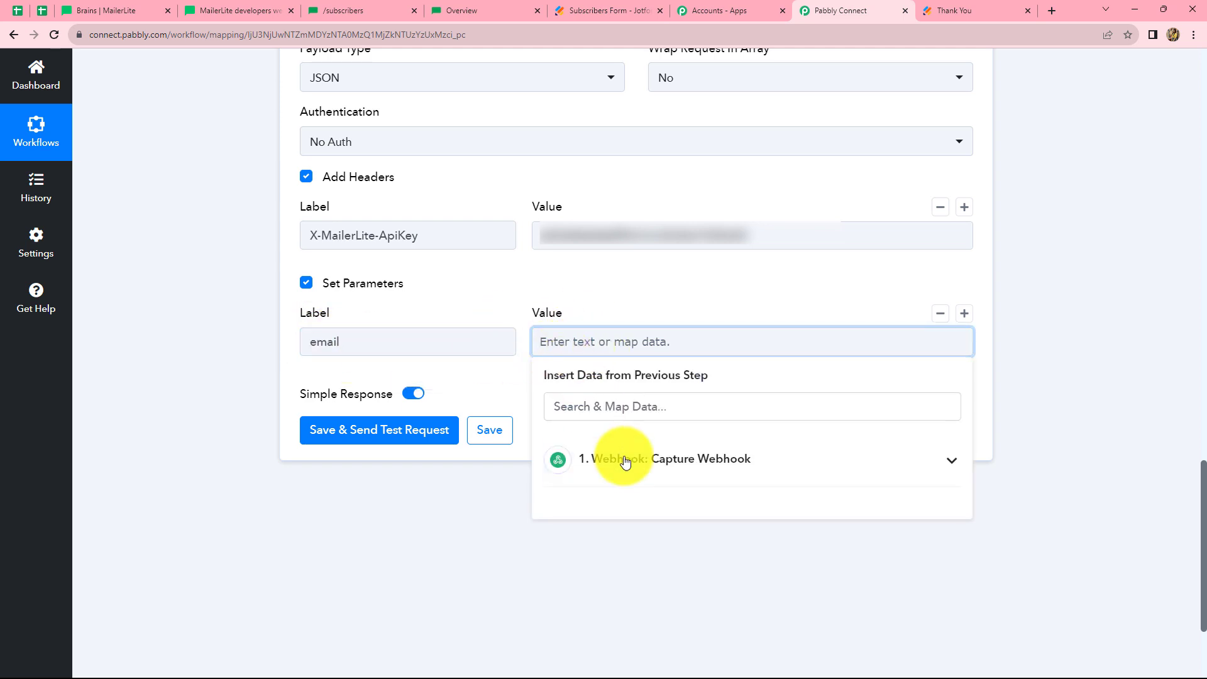
{"action": "left_click", "coordinate": [626, 470]}
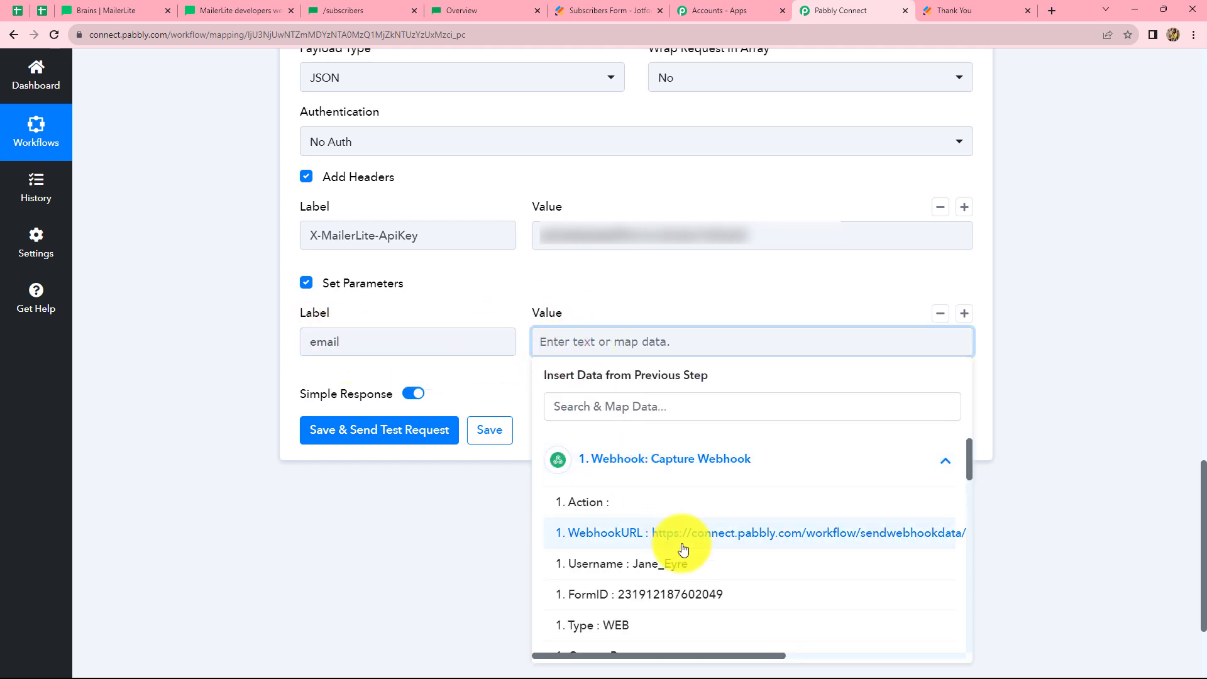
{"action": "scroll", "coordinate": [684, 549], "scroll_direction": "down", "scroll_amount": 12}
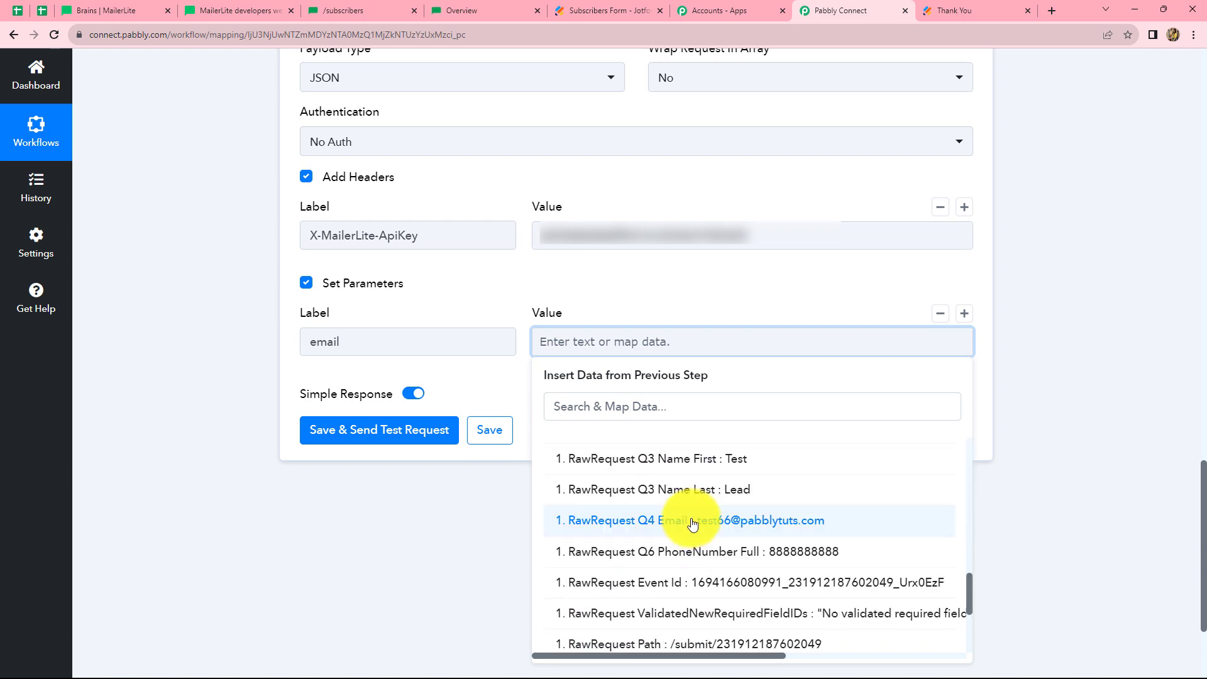
{"action": "left_click", "coordinate": [692, 521]}
{"action": "left_click", "coordinate": [1075, 454]}
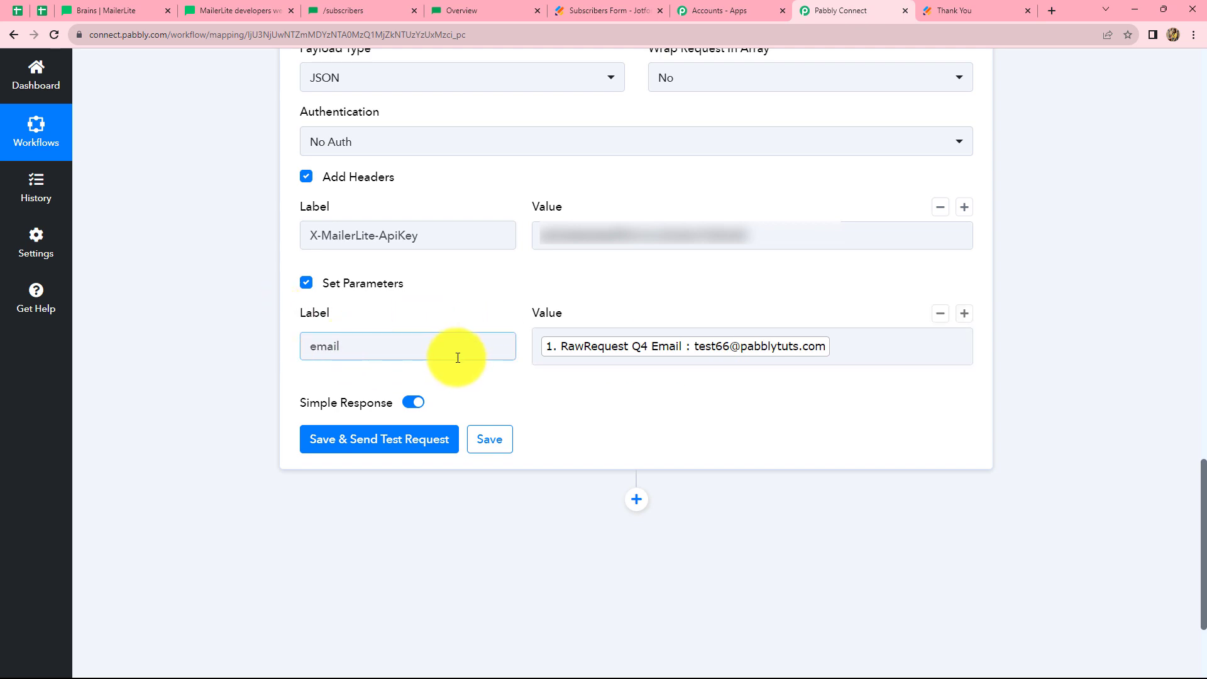
- Add a new parameter row with Label 'type' and Value 'active'
{"action": "left_click", "coordinate": [963, 314]}
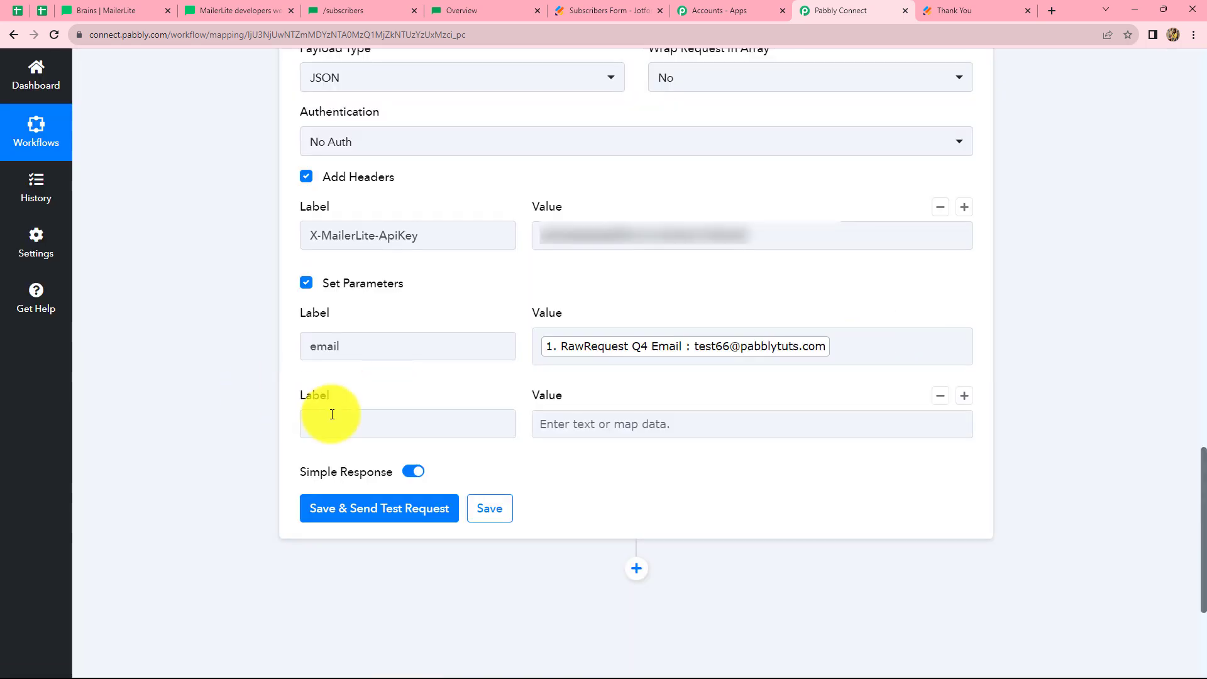
{"action": "left_click", "coordinate": [332, 416]}
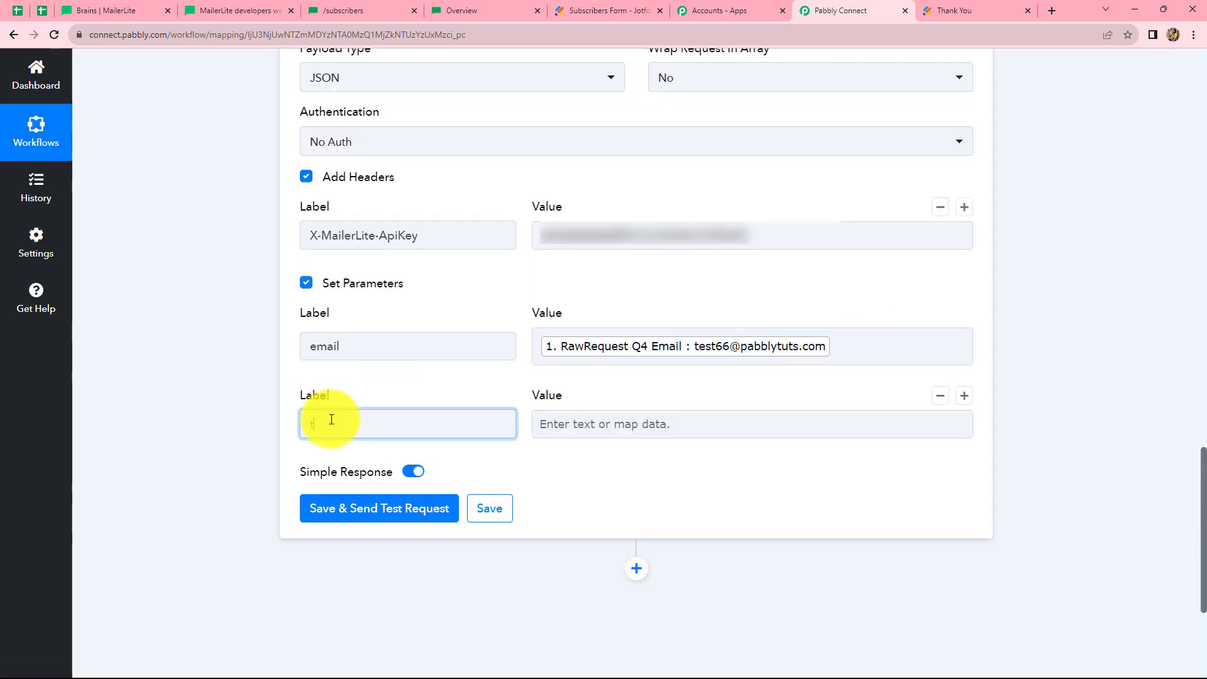
{"action": "type", "text": "type"}
{"action": "left_click", "coordinate": [564, 424]}
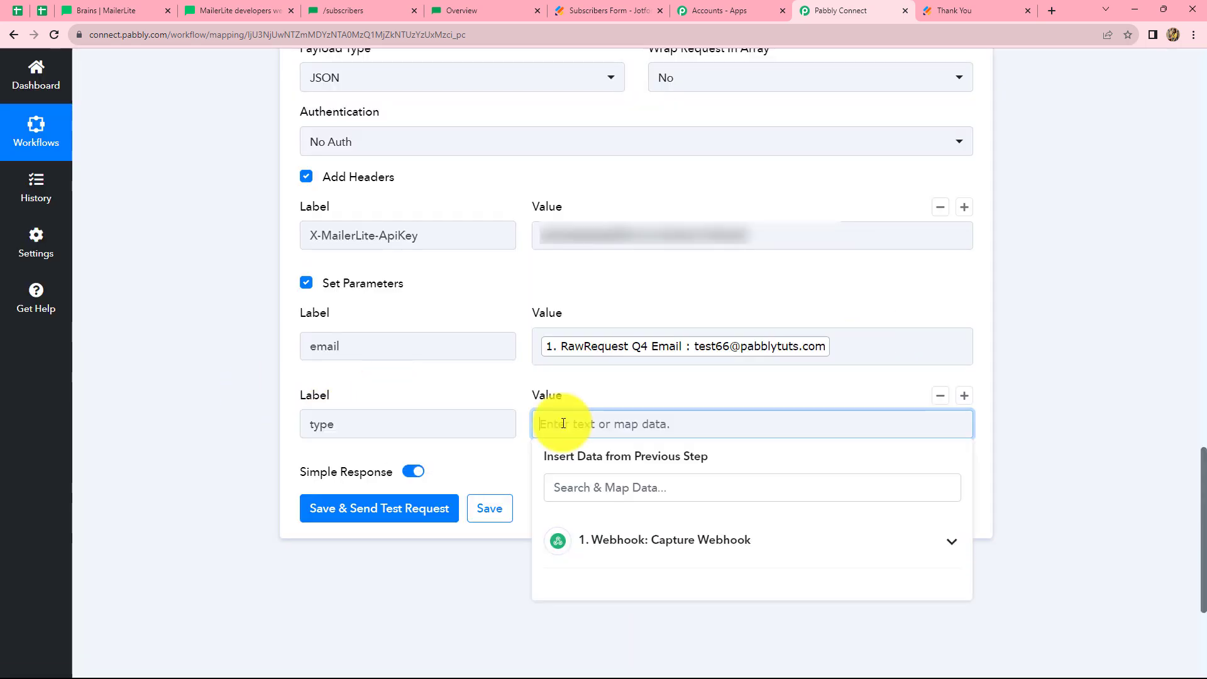
{"action": "type", "text": "active"}
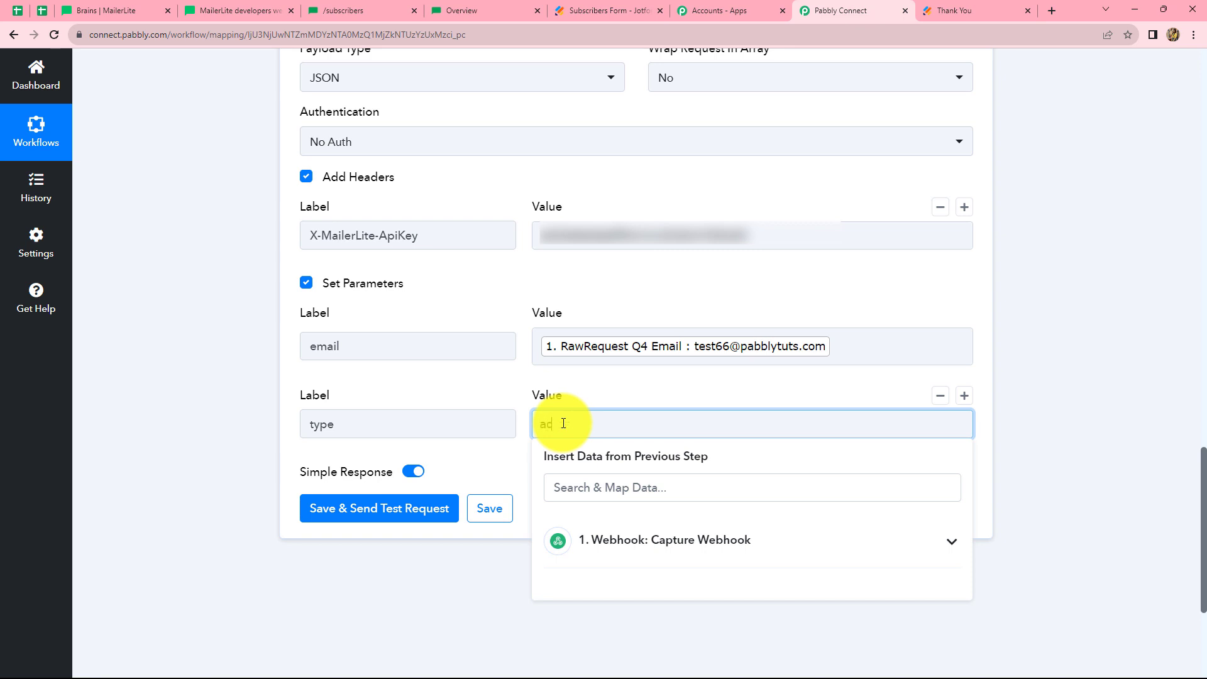
{"action": "left_click", "coordinate": [1027, 410]}
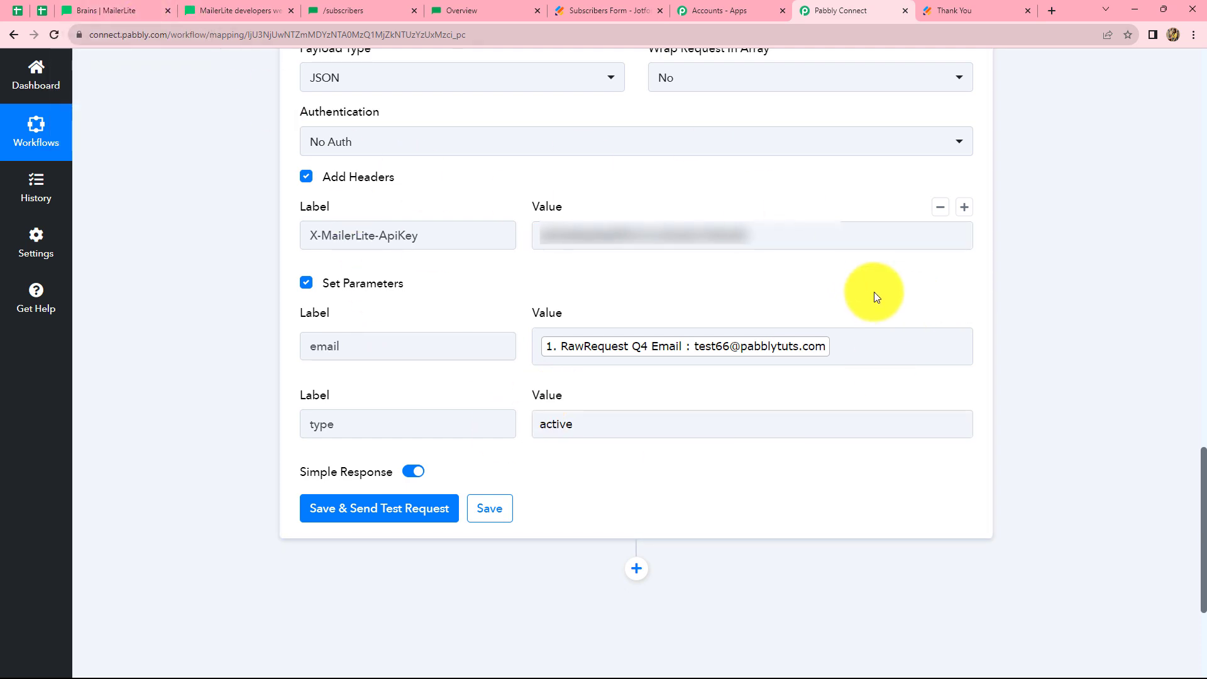
{"action": "scroll", "coordinate": [878, 297], "scroll_direction": "up", "scroll_amount": 1}
{"action": "mouse_move", "coordinate": [962, 470]}
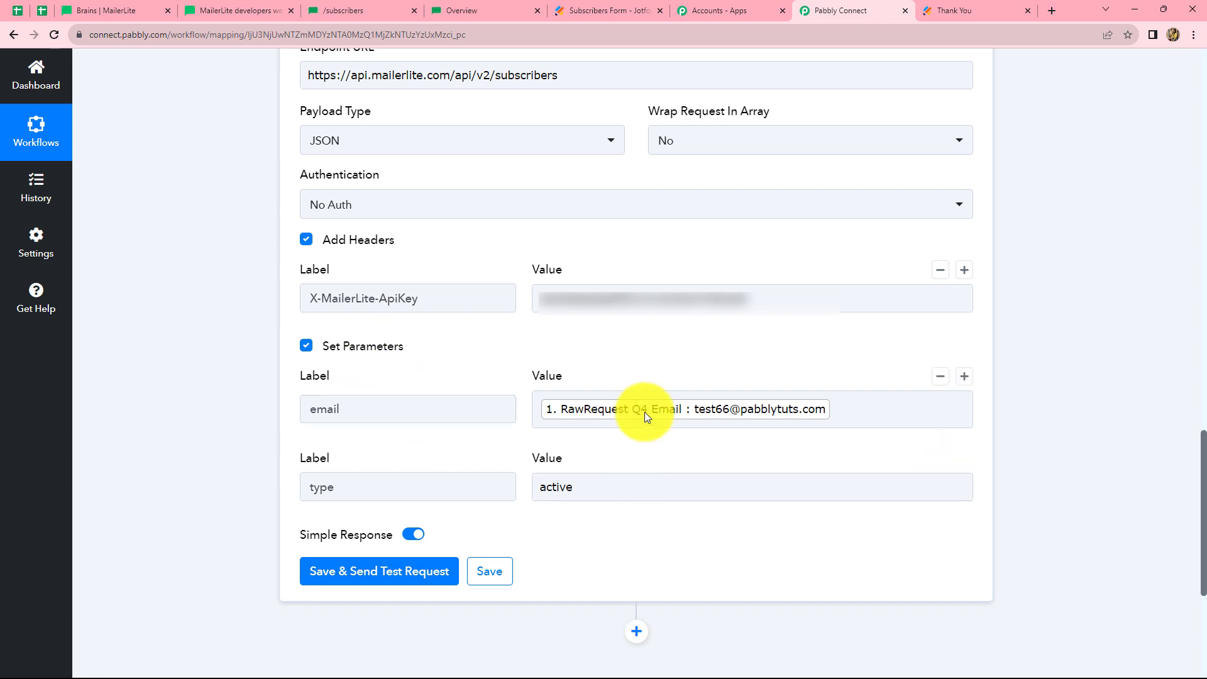
{"action": "left_click", "coordinate": [348, 403]}
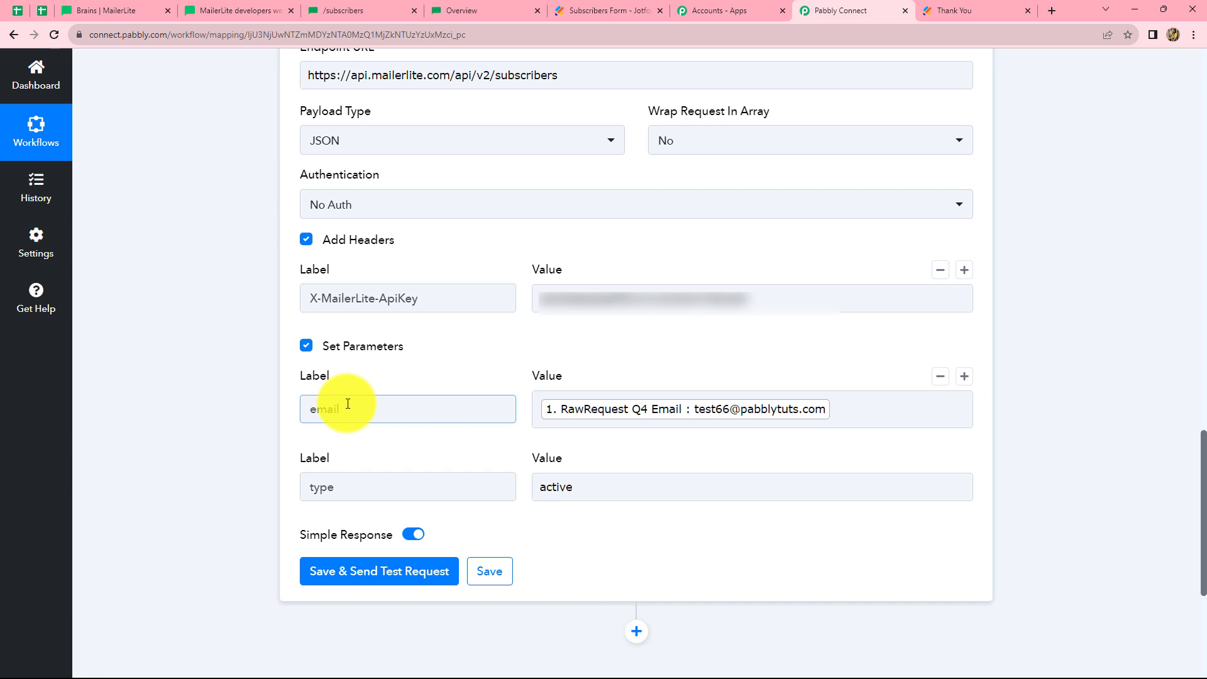
- Save and send the test request, confirming the response shows the new subscriber with type active
{"action": "left_click", "coordinate": [377, 574]}
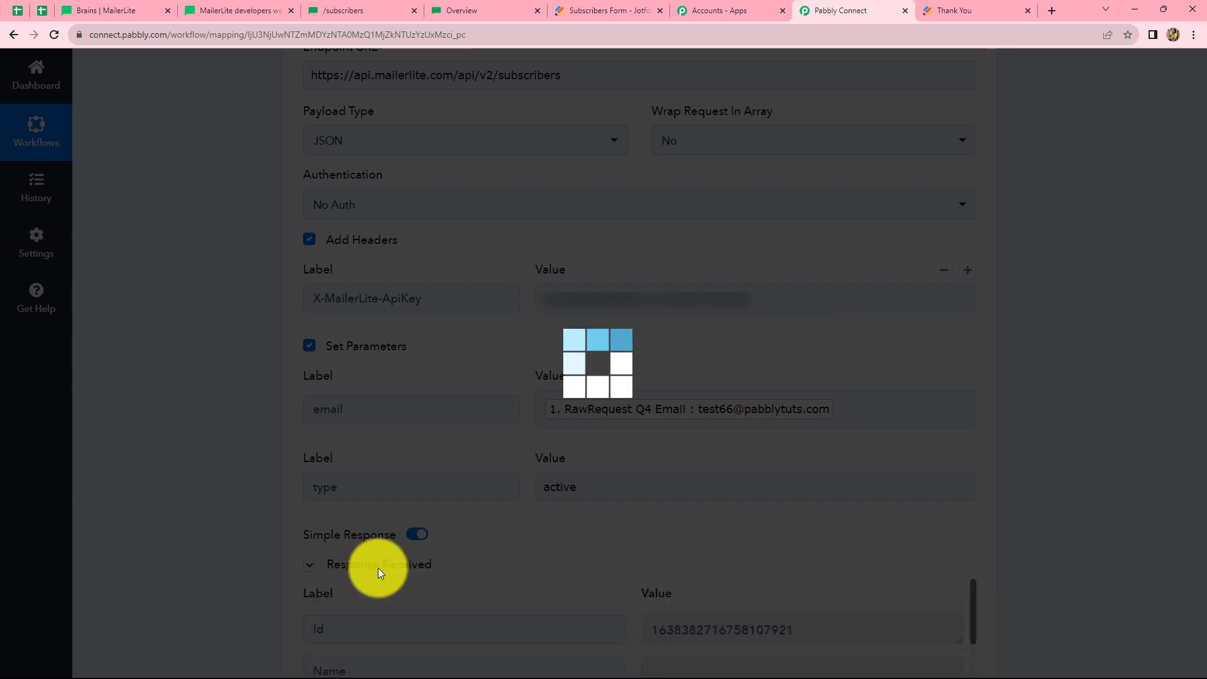
{"action": "scroll", "coordinate": [1058, 492], "scroll_direction": "down", "scroll_amount": 3}
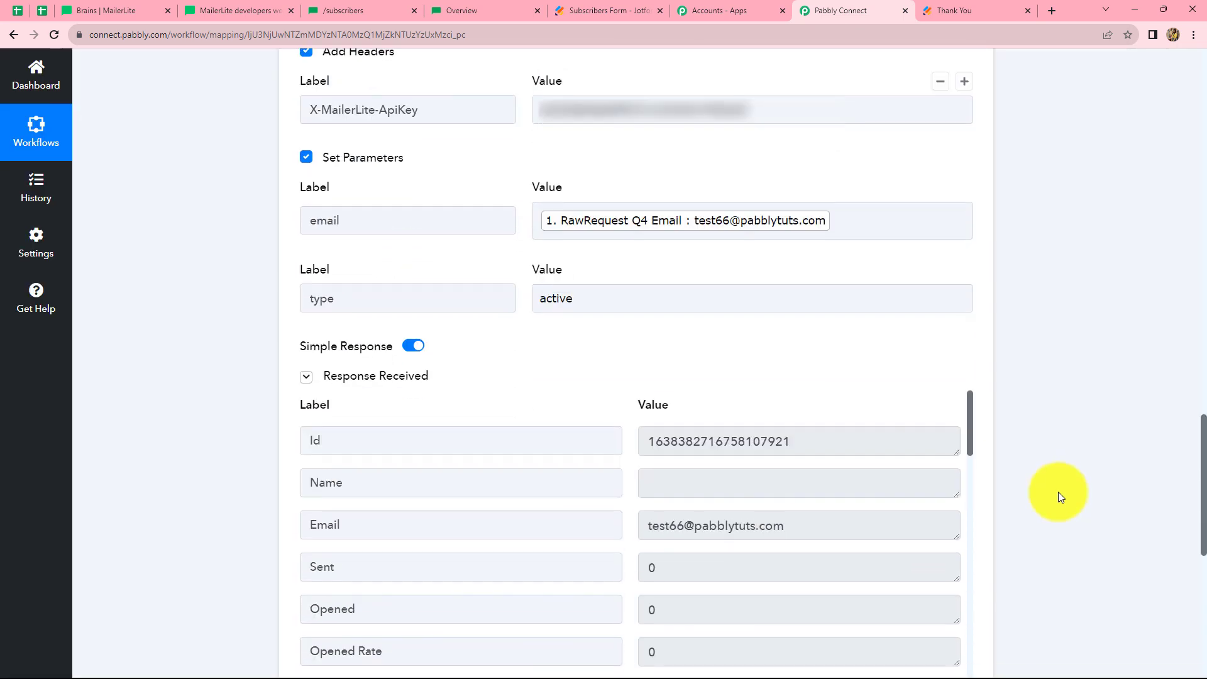
{"action": "left_click_drag", "start_coordinate": [791, 440], "coordinate": [574, 444]}
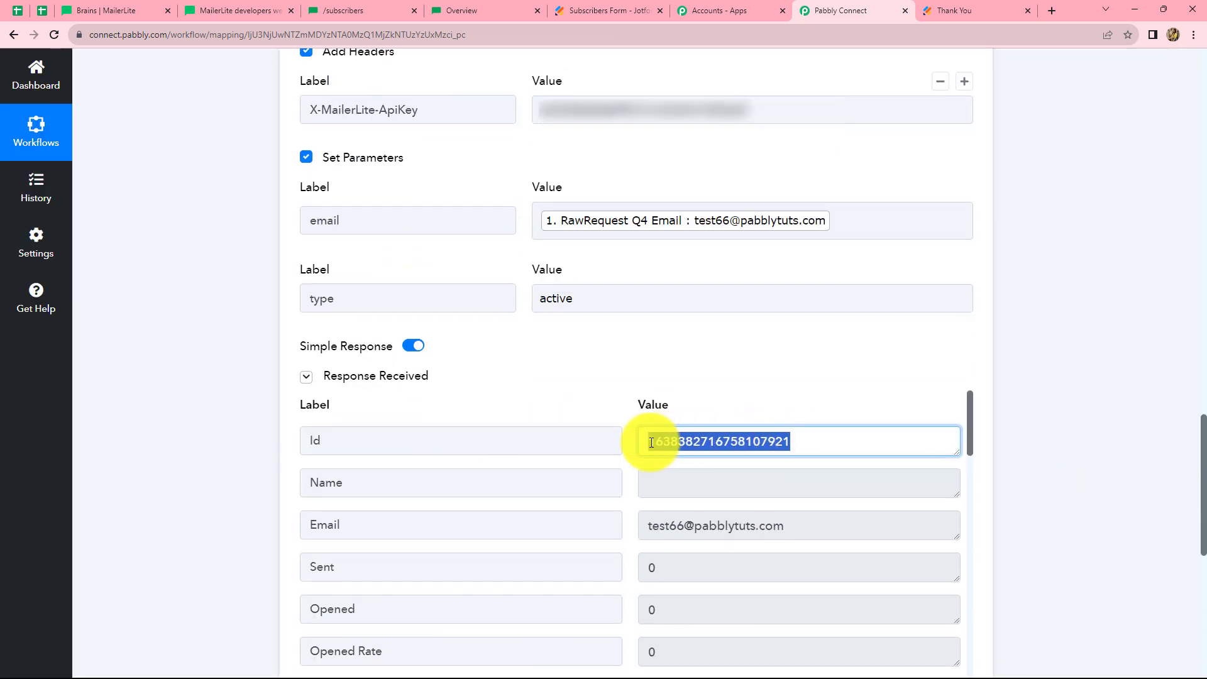
{"action": "scroll", "coordinate": [655, 403], "scroll_direction": "down", "scroll_amount": 5}
{"action": "scroll", "coordinate": [656, 398], "scroll_direction": "down", "scroll_amount": 2}
{"action": "left_click_drag", "start_coordinate": [682, 339], "coordinate": [648, 339]}
{"action": "left_click", "coordinate": [1108, 334]}
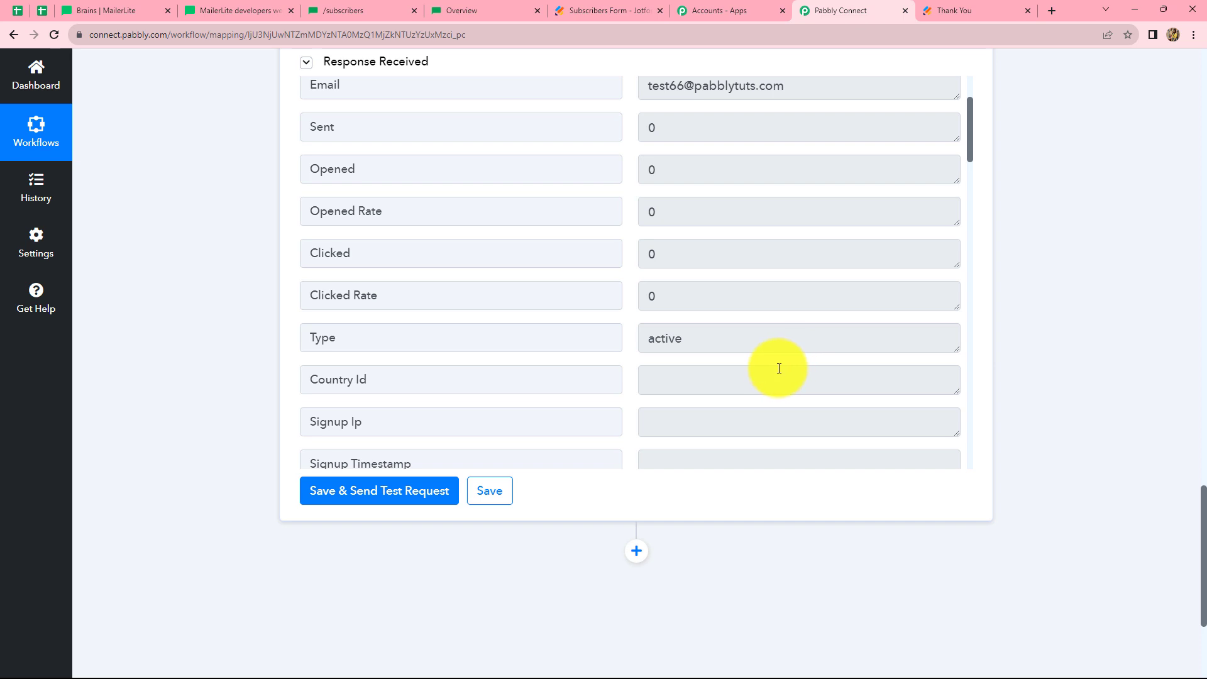
{"action": "left_click", "coordinate": [105, 9]}
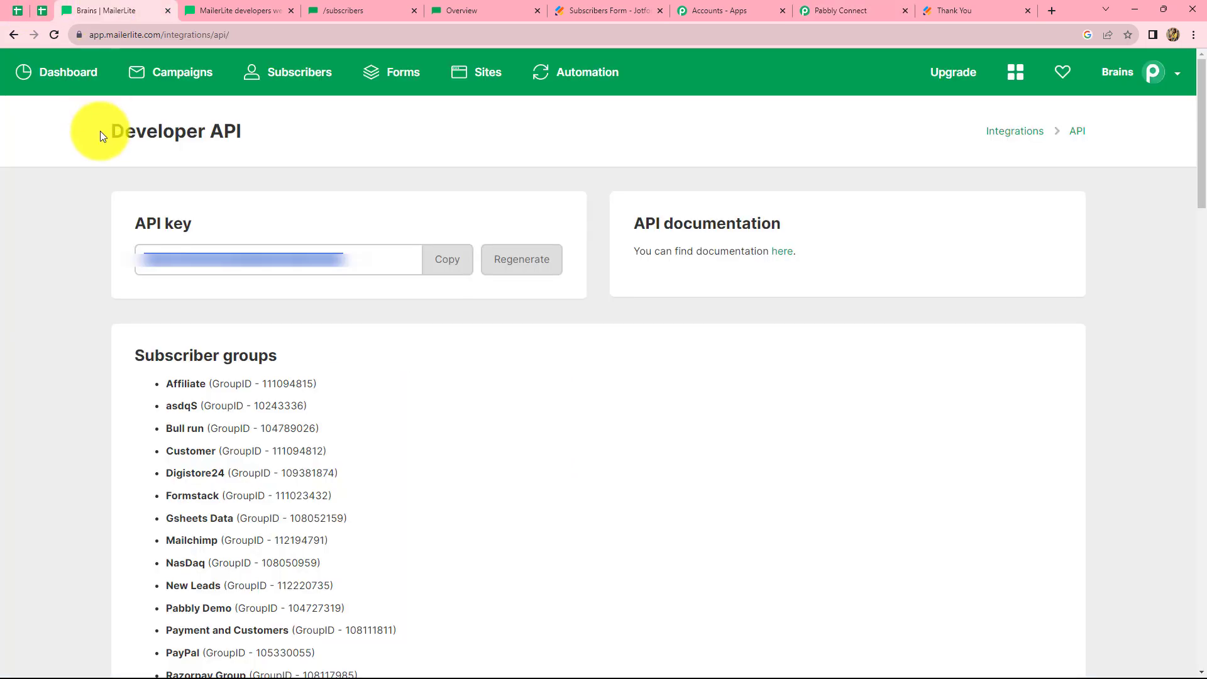
- Open the newest test66 subscriber in Subscribers and verify it is active and added via API
{"action": "left_click", "coordinate": [284, 75]}
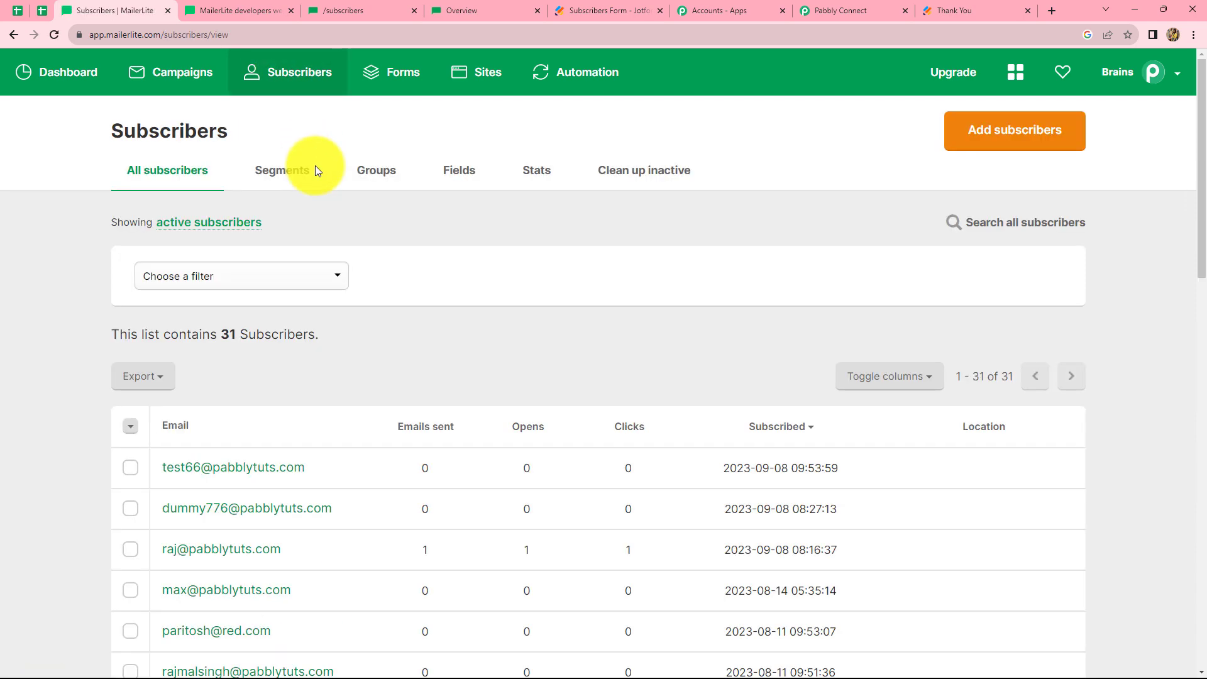
{"action": "scroll", "coordinate": [315, 170], "scroll_direction": "down", "scroll_amount": 2}
{"action": "scroll", "coordinate": [315, 165], "scroll_direction": "down", "scroll_amount": 1}
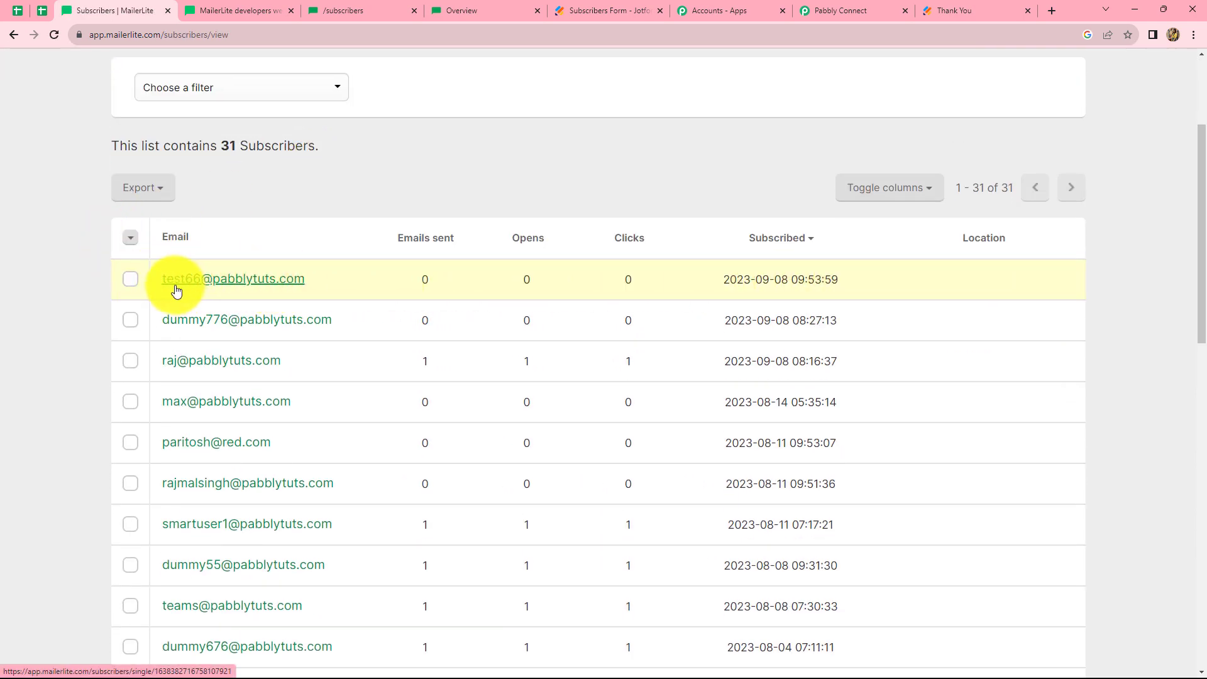
{"action": "left_click", "coordinate": [240, 279]}
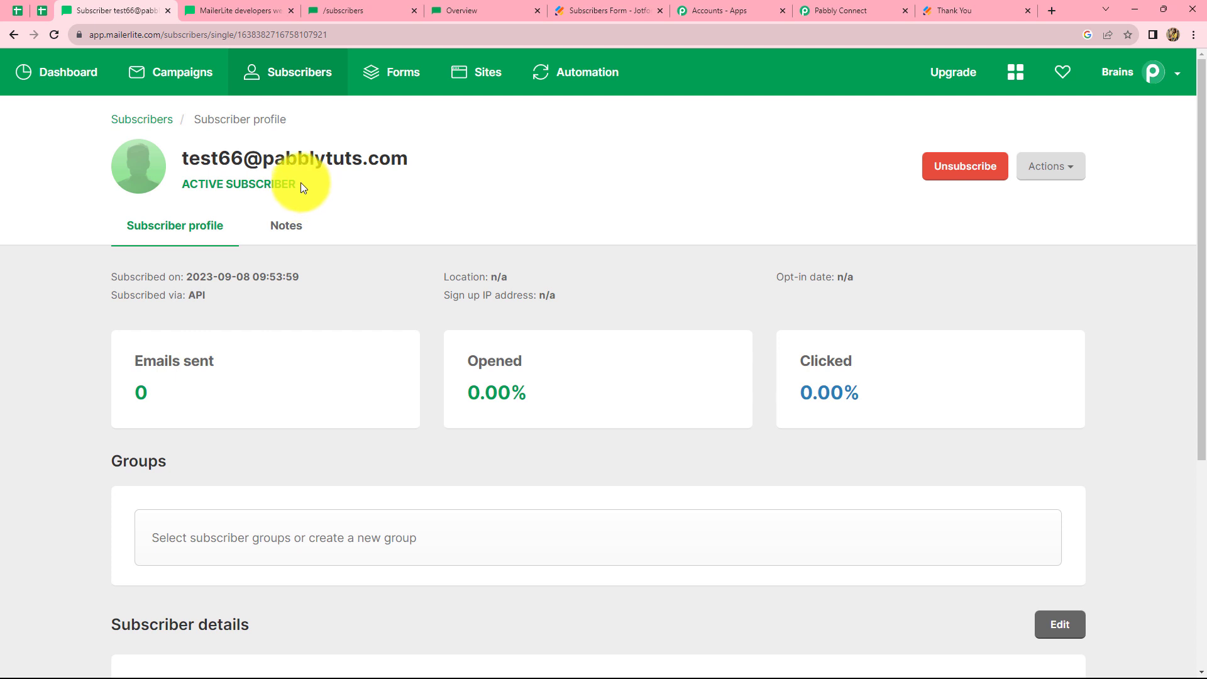
{"action": "triple_click", "coordinate": [179, 195]}
{"action": "left_click", "coordinate": [448, 186]}
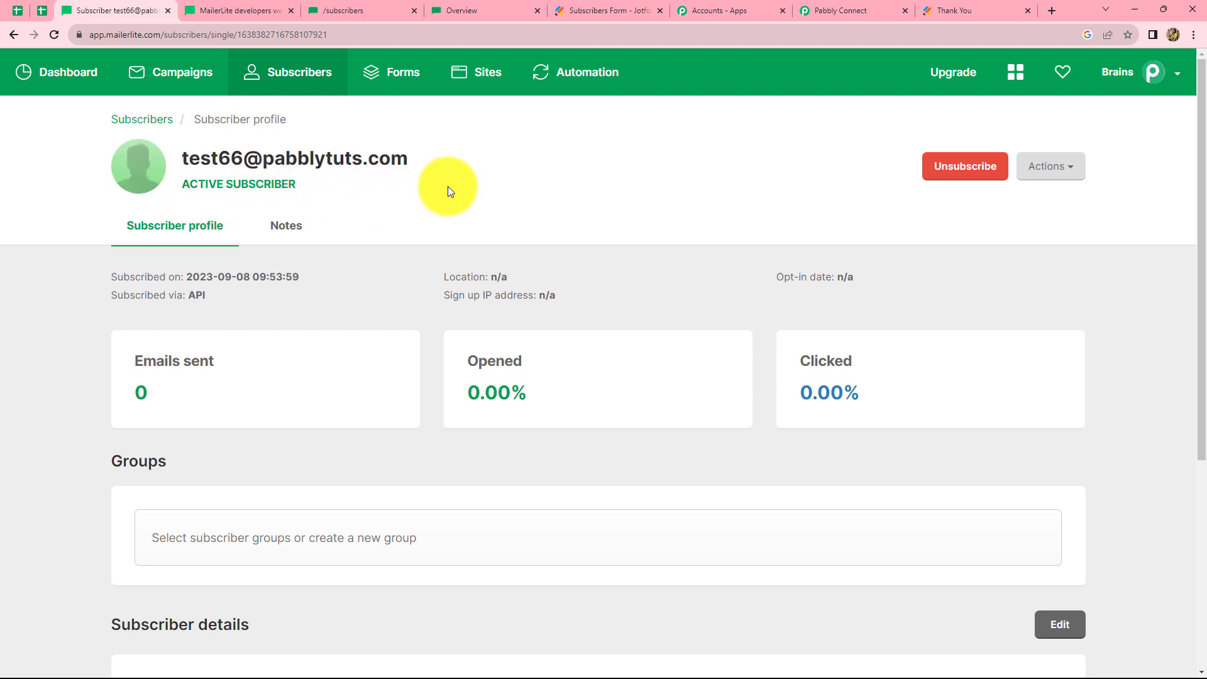
- Return to the Pabbly Connect workflow and scroll back to its top
{"action": "left_click", "coordinate": [833, 9]}
{"action": "scroll", "coordinate": [949, 266], "scroll_direction": "up", "scroll_amount": 2}
{"action": "scroll", "coordinate": [1080, 357], "scroll_direction": "up", "scroll_amount": 10}
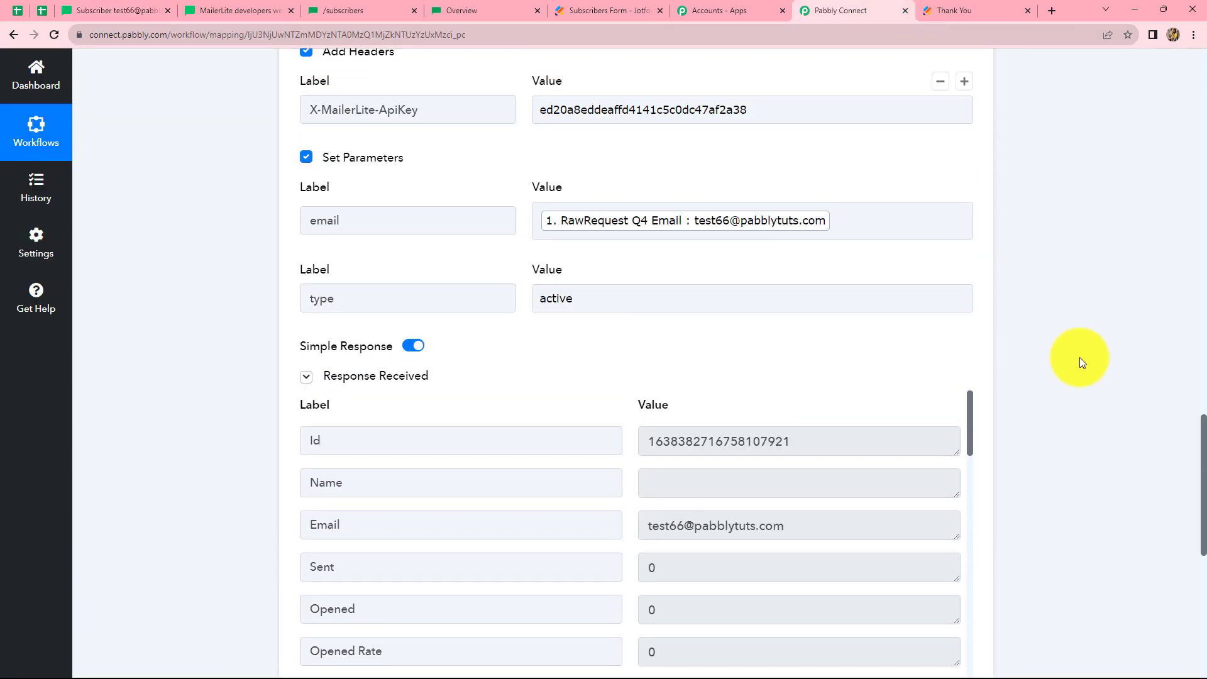
{"action": "scroll", "coordinate": [1081, 357], "scroll_direction": "up", "scroll_amount": 5}
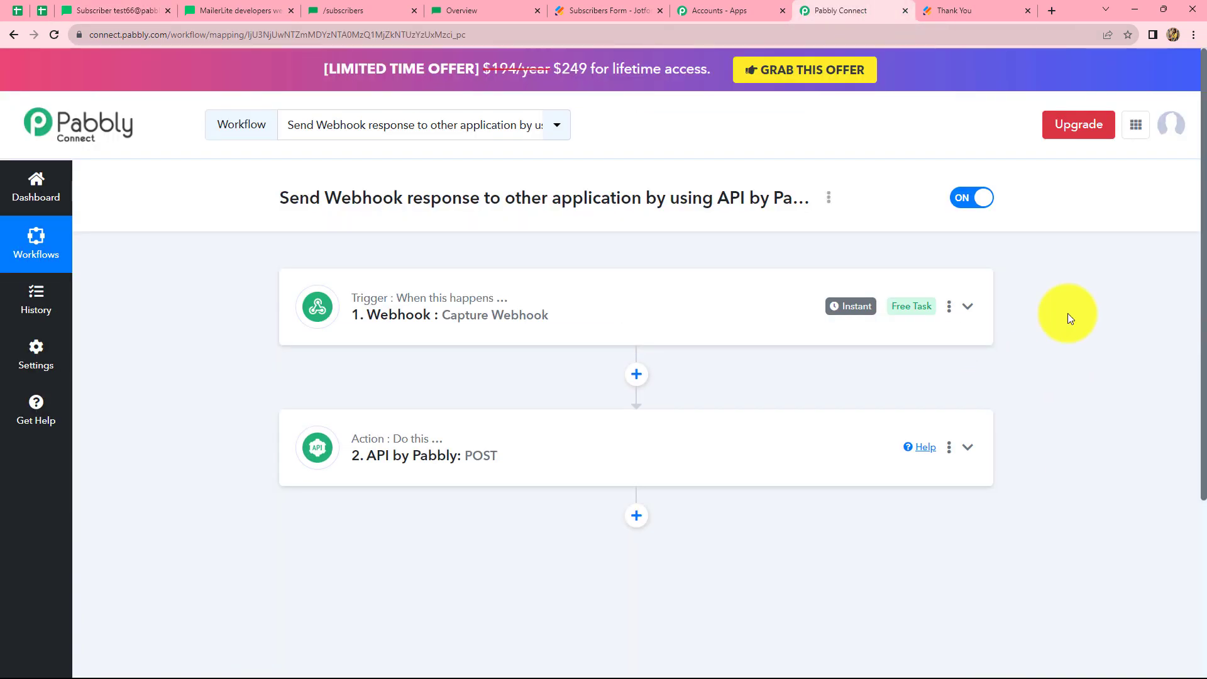